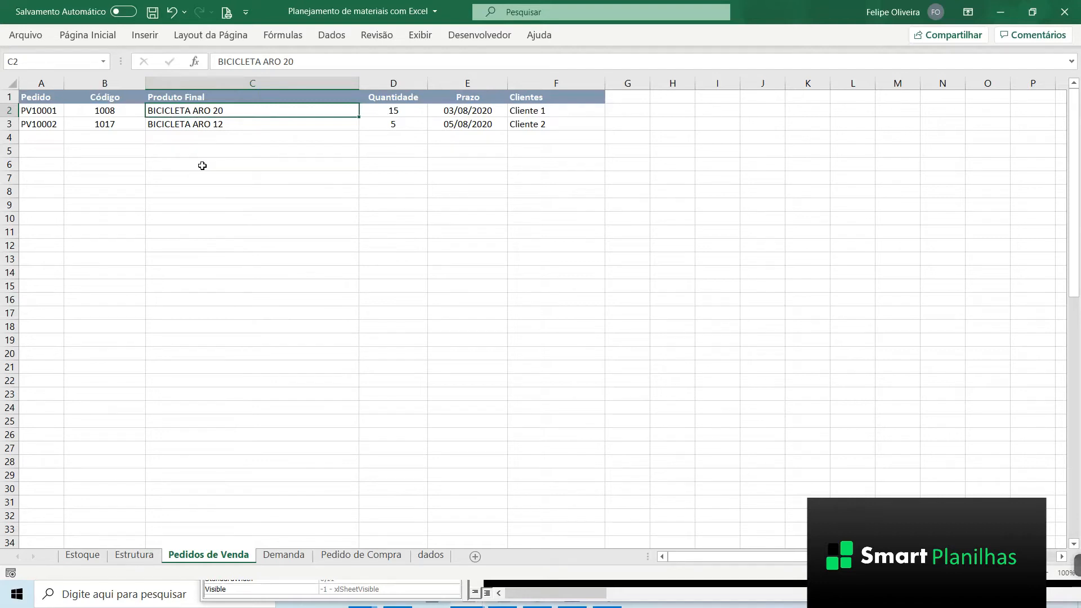
# Step: Open the Estrutura sheet and examine the Código Pai and Código Filho columns of the product structure
pyautogui.press('Left')
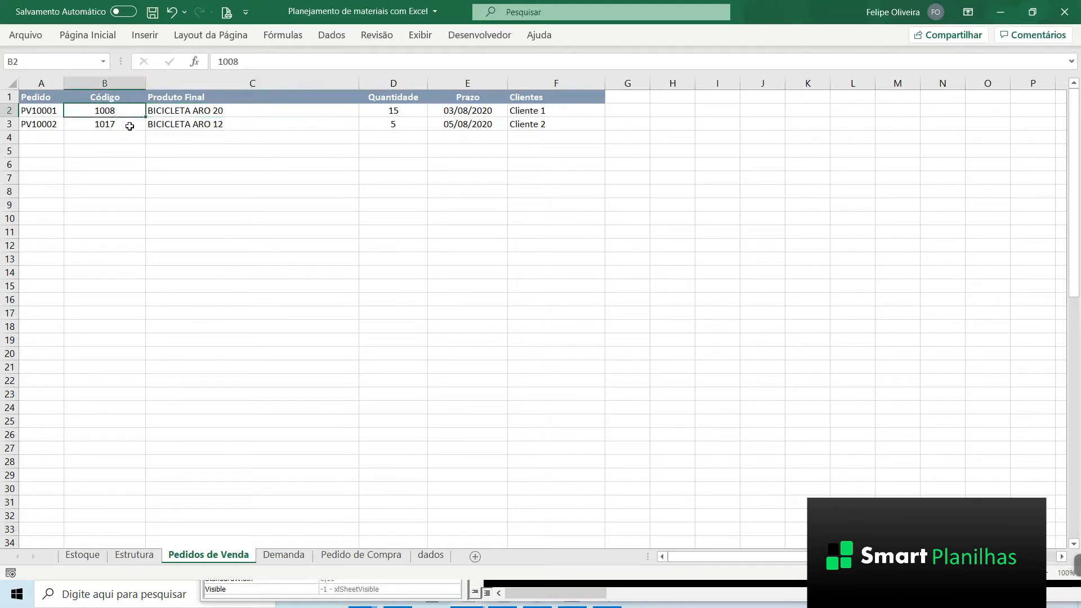
pyautogui.click(134, 556)
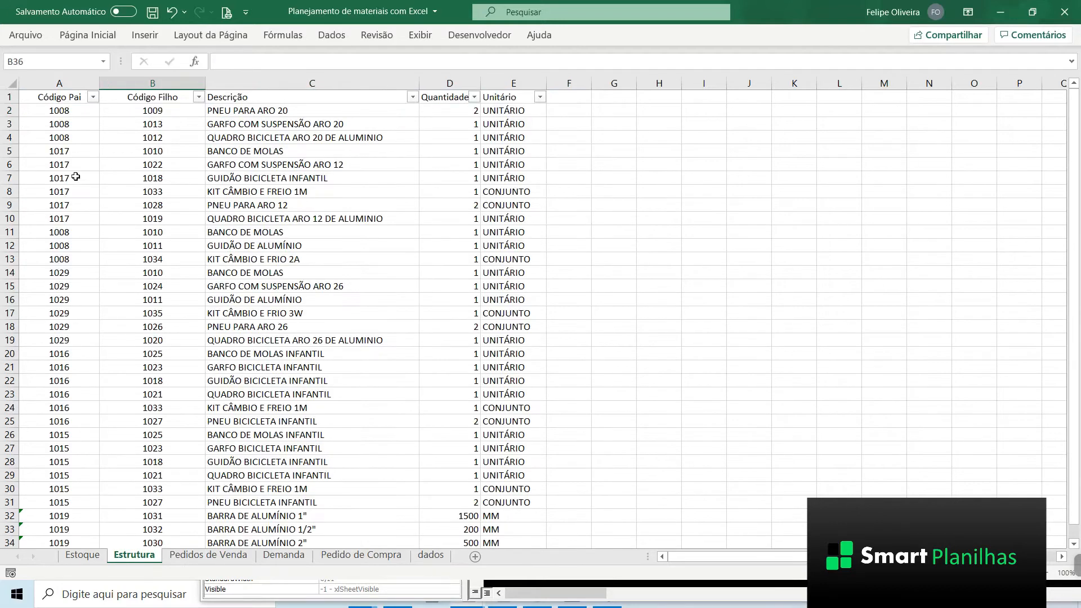
pyautogui.click(76, 179)
pyautogui.click(62, 96)
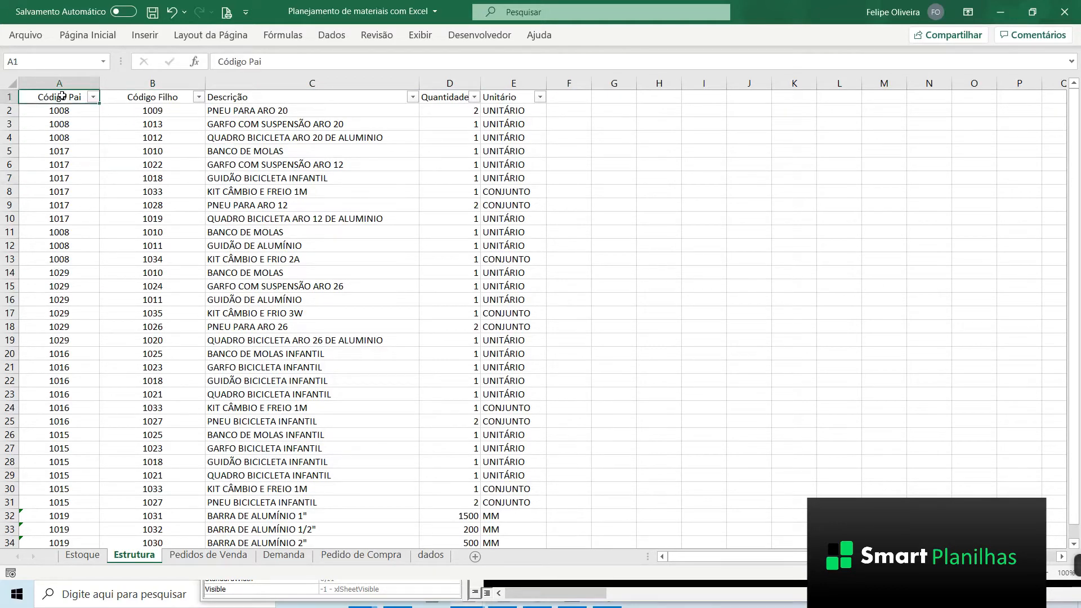
pyautogui.moveTo(62, 96); pyautogui.dragTo(57, 259)
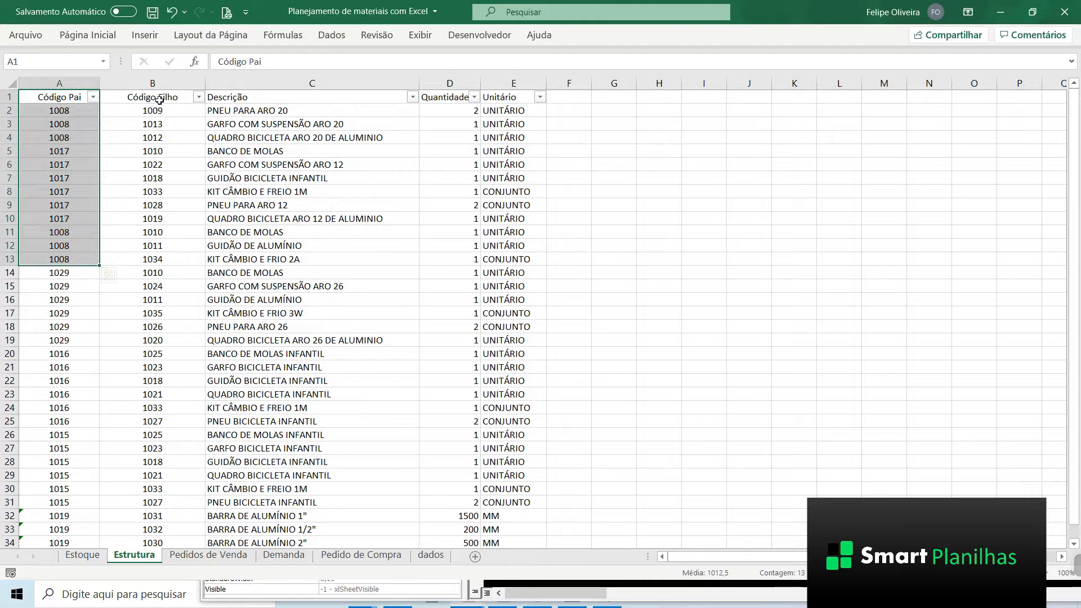
pyautogui.moveTo(144, 97); pyautogui.dragTo(145, 166)
# Step: Filter the Código Pai column of the Estrutura sheet to show only code 1008
pyautogui.click(84, 151)
pyautogui.click(93, 97)
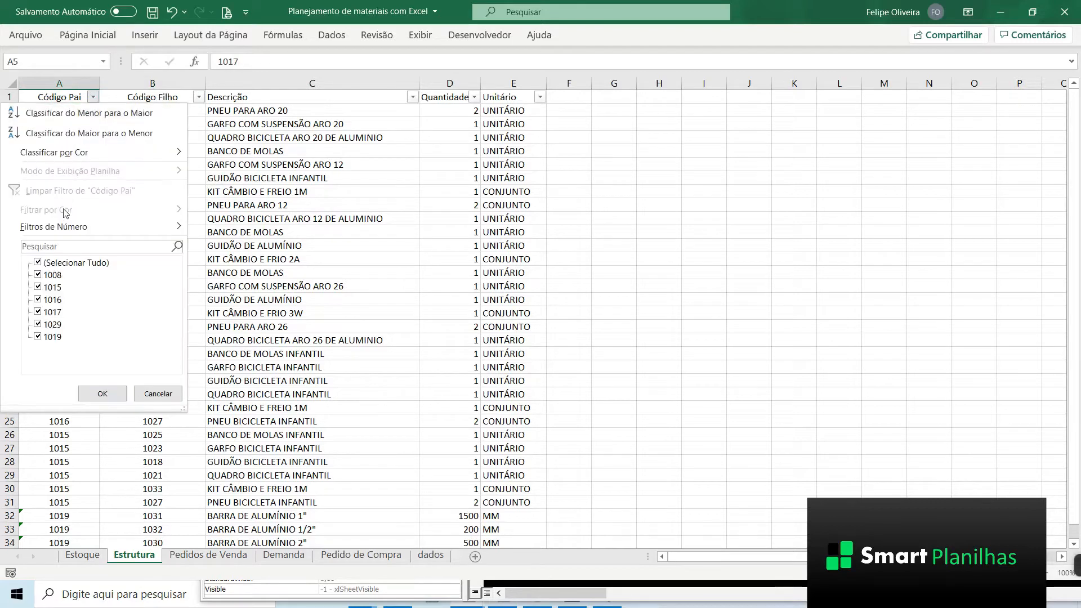
pyautogui.click(58, 262)
pyautogui.click(52, 278)
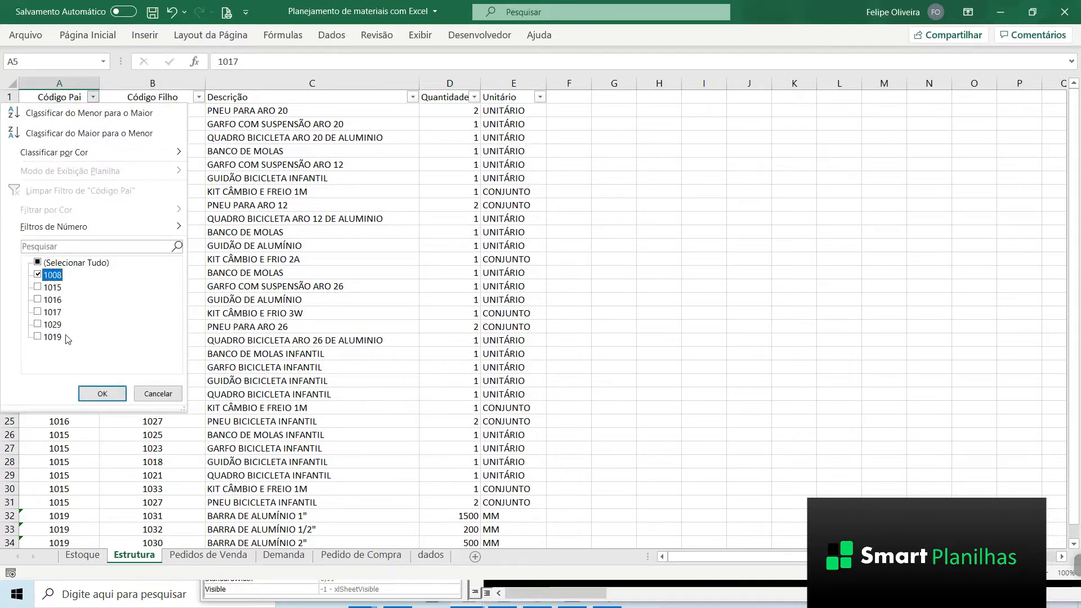
pyautogui.click(93, 393)
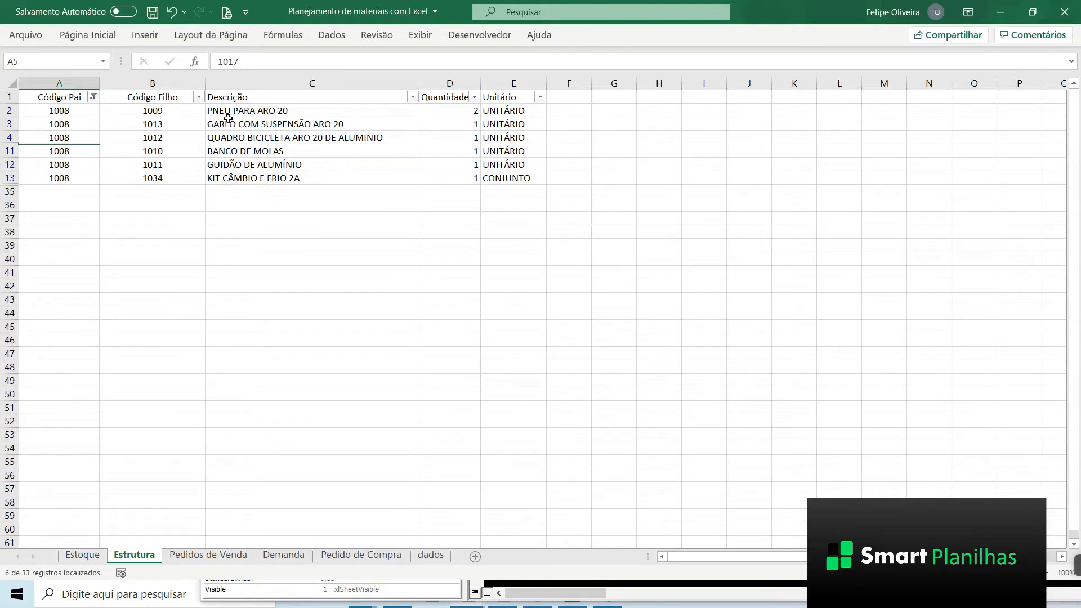
# Step: Examine the descriptions and quantities of the components that make up product 1008
pyautogui.moveTo(241, 111); pyautogui.dragTo(247, 186)
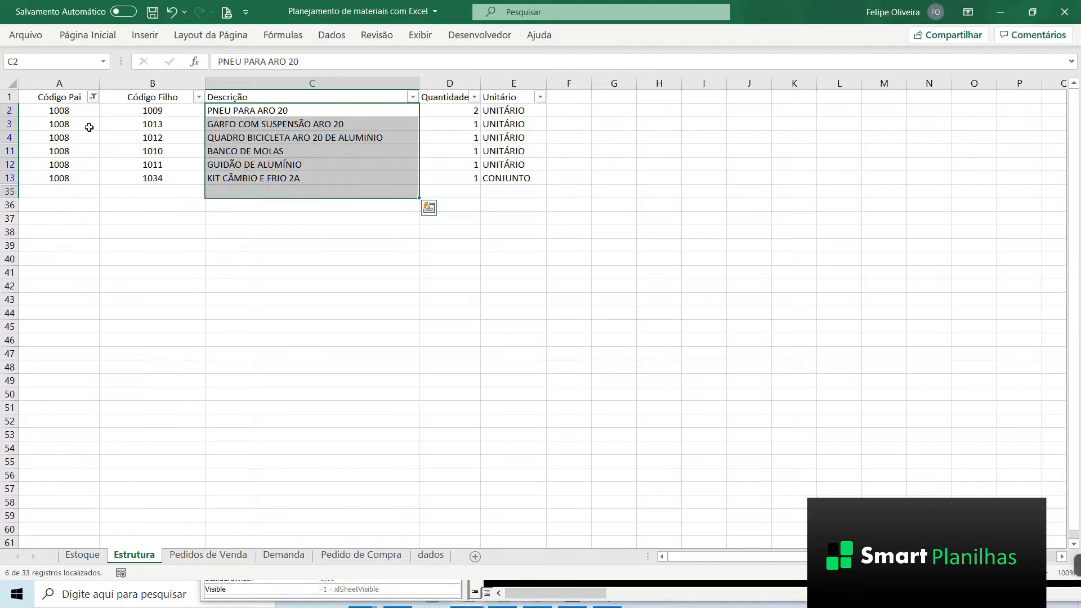
pyautogui.moveTo(280, 110); pyautogui.dragTo(284, 182)
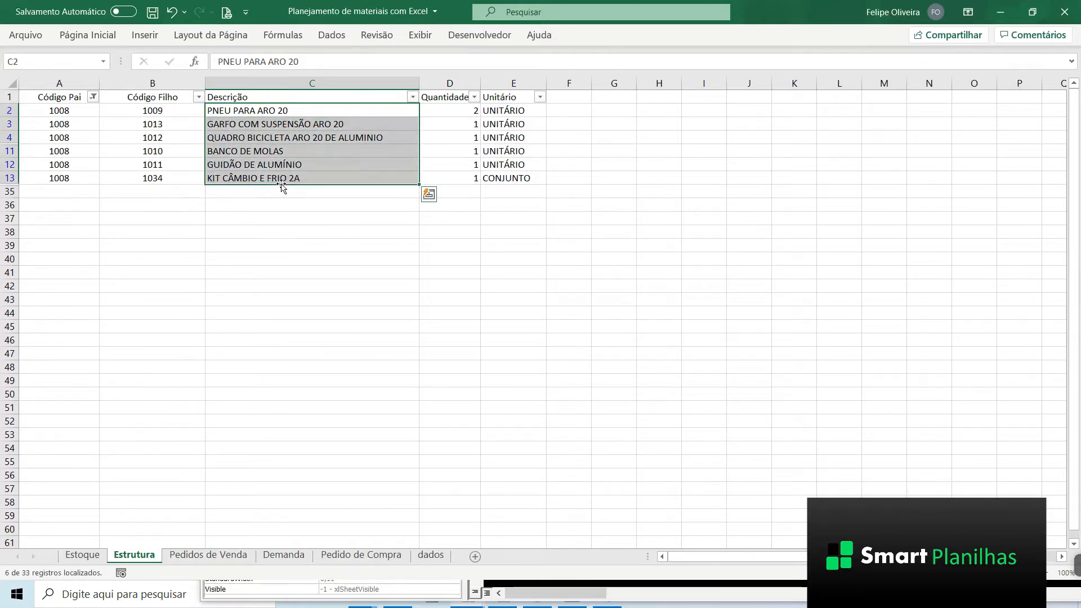
pyautogui.click(289, 194)
pyautogui.click(286, 114)
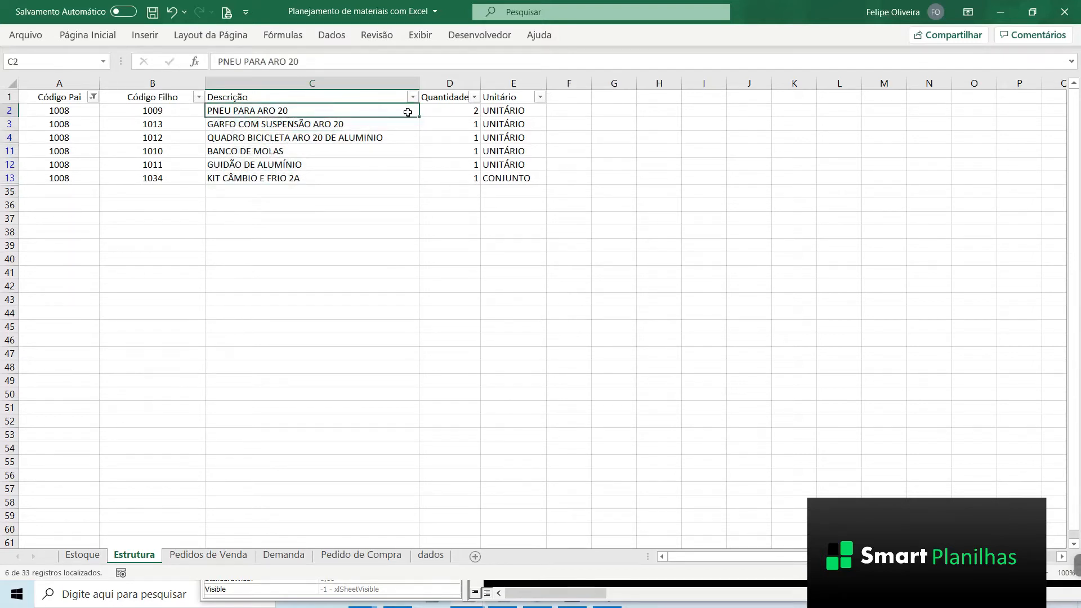
pyautogui.click(452, 114)
pyautogui.click(331, 126)
pyautogui.click(337, 137)
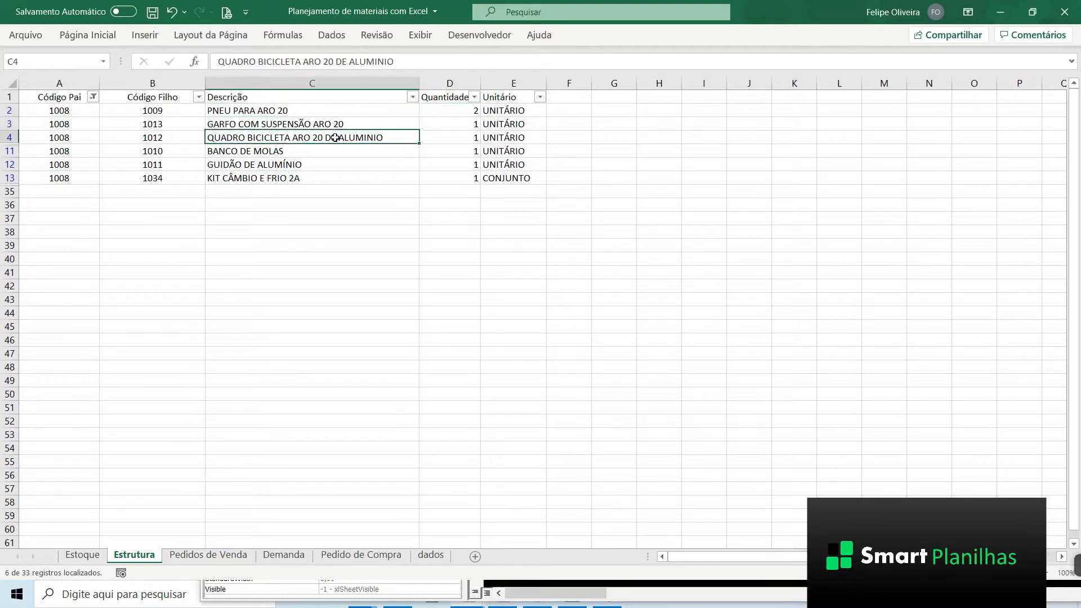
# Step: Reset the Código Pai filter to show all parent codes in the Estrutura sheet
pyautogui.click(94, 98)
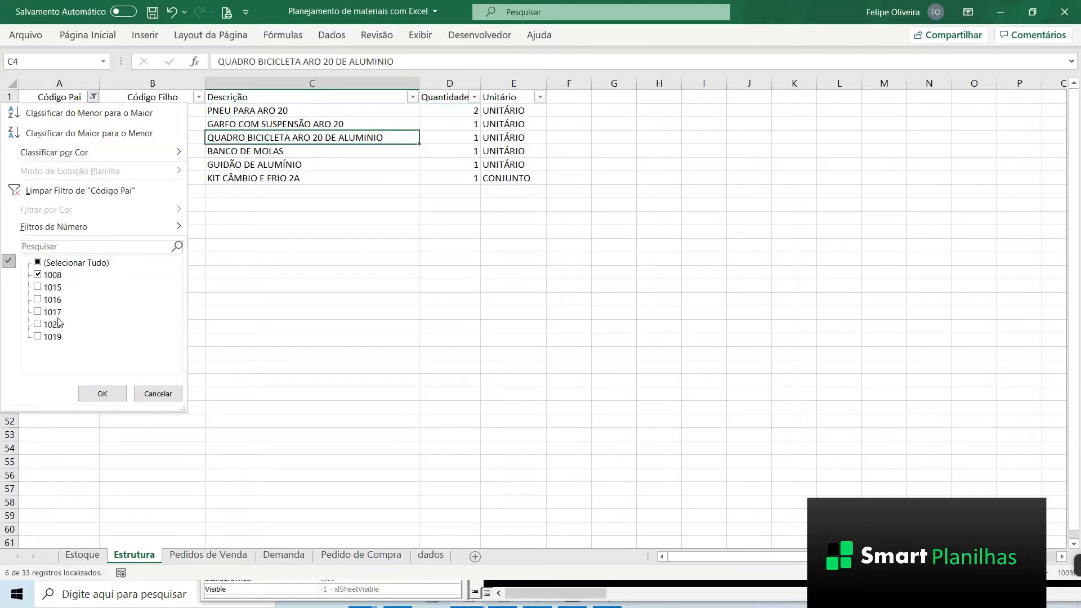
pyautogui.click(53, 263)
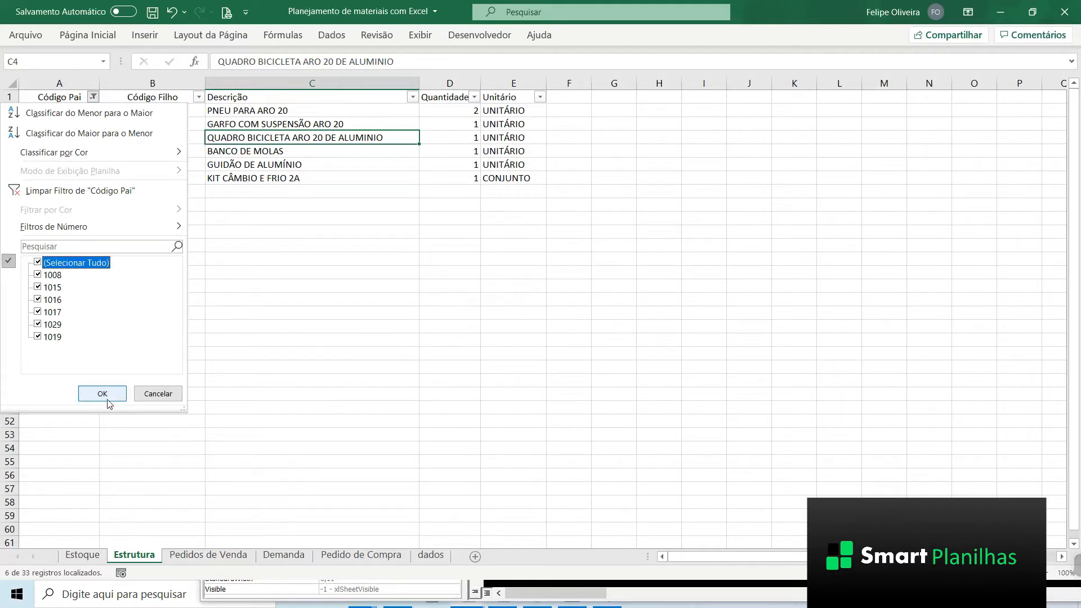
pyautogui.click(102, 394)
# Step: Go to the Pedidos de Venda sheet and check the BICICLETA ARO 20 order
pyautogui.click(198, 556)
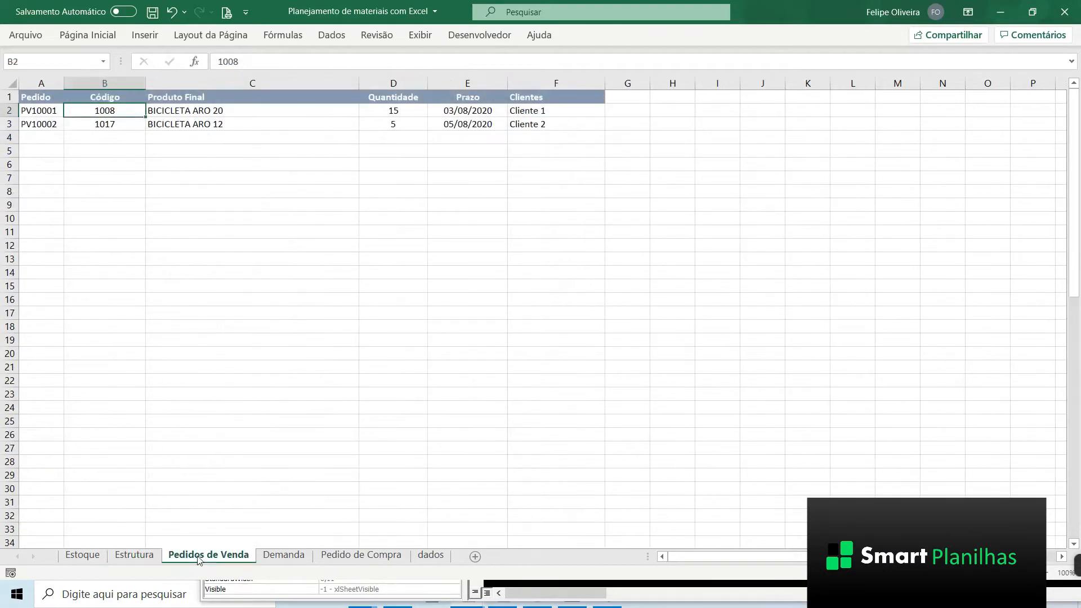
pyautogui.click(167, 251)
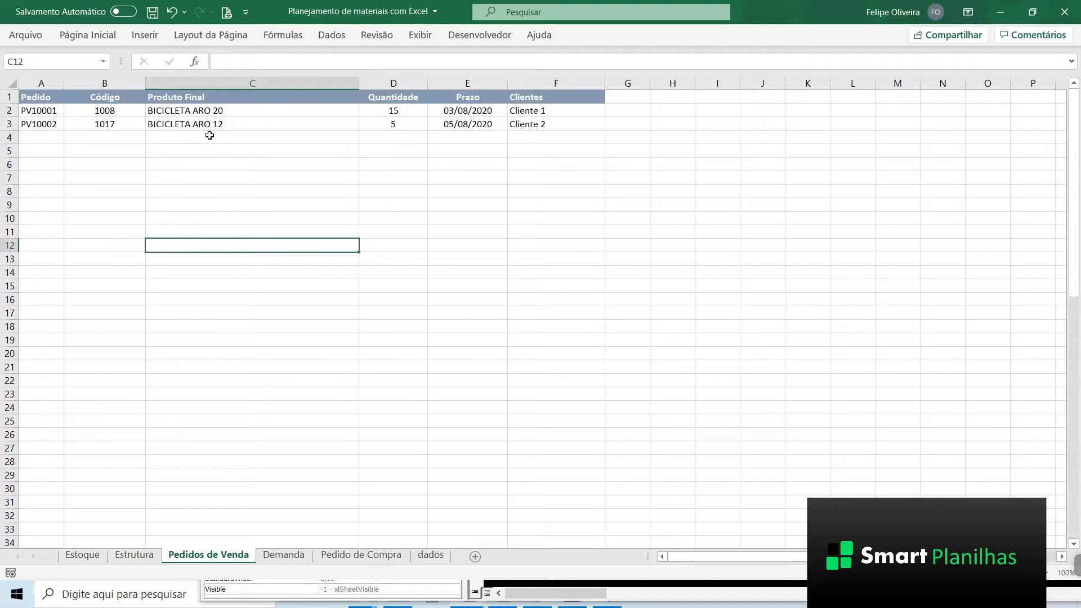
pyautogui.click(254, 111)
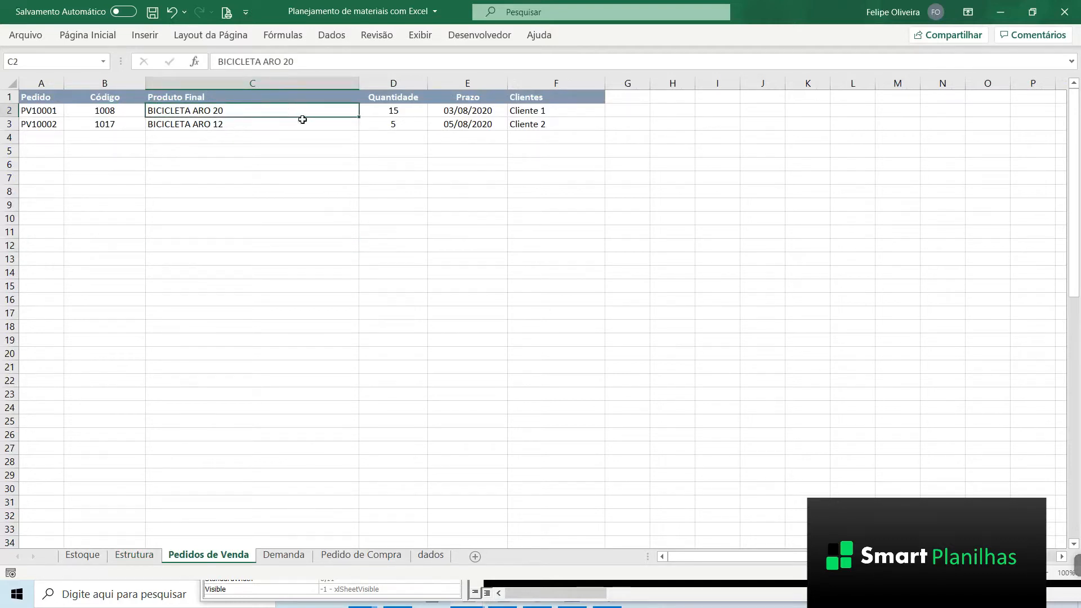
# Step: Generate the material demand for the two bicycle orders on the Demanda sheet
pyautogui.click(279, 559)
pyautogui.click(619, 115)
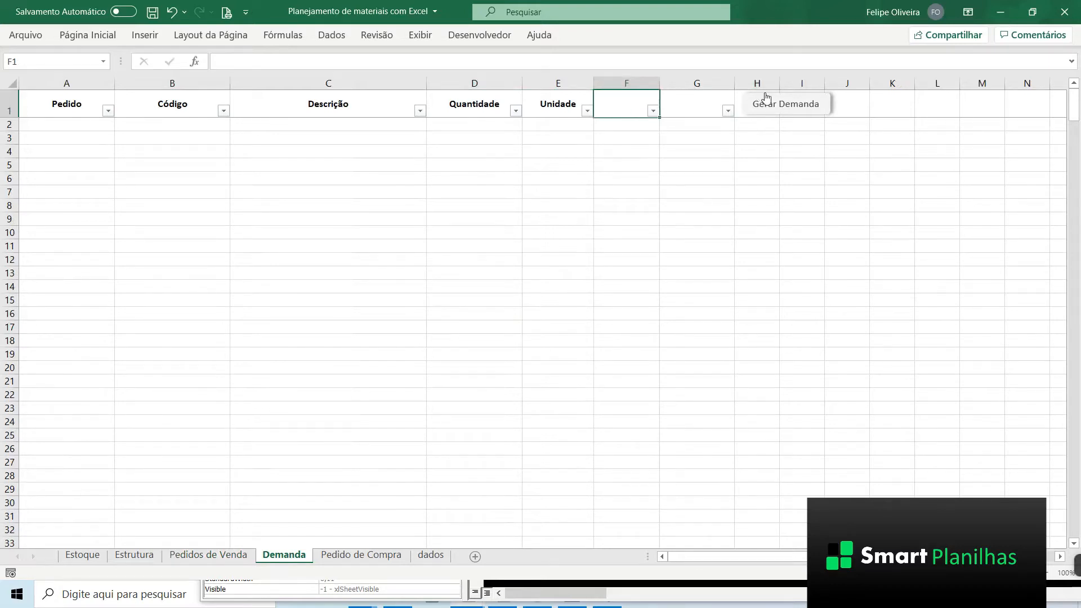
pyautogui.click(766, 113)
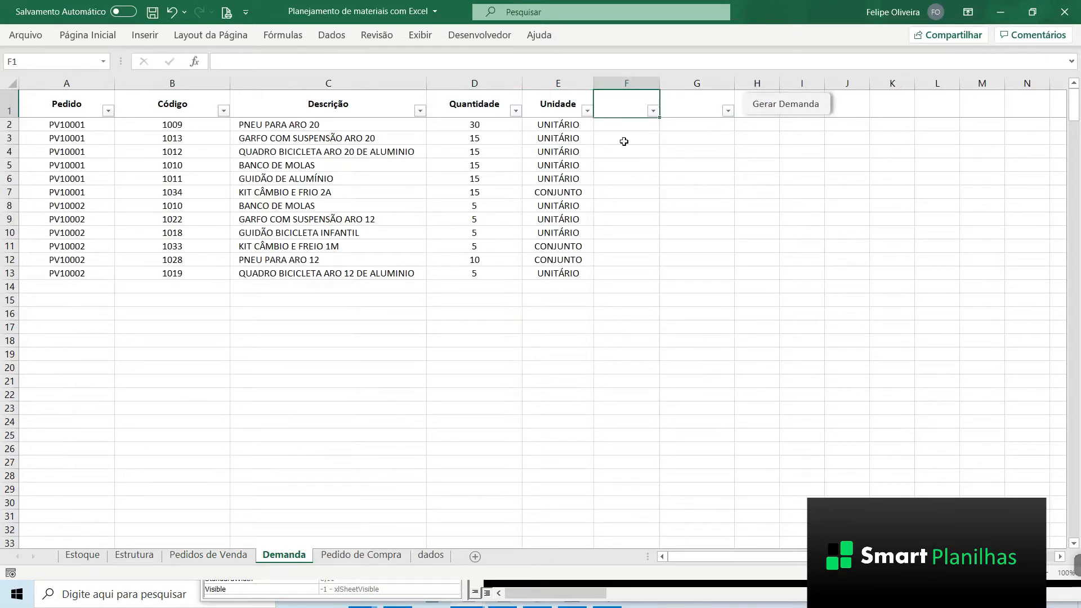
# Step: Examine the order, code, description and quantity of the BICICLETA ARO 20 components in the generated demand
pyautogui.click(65, 126)
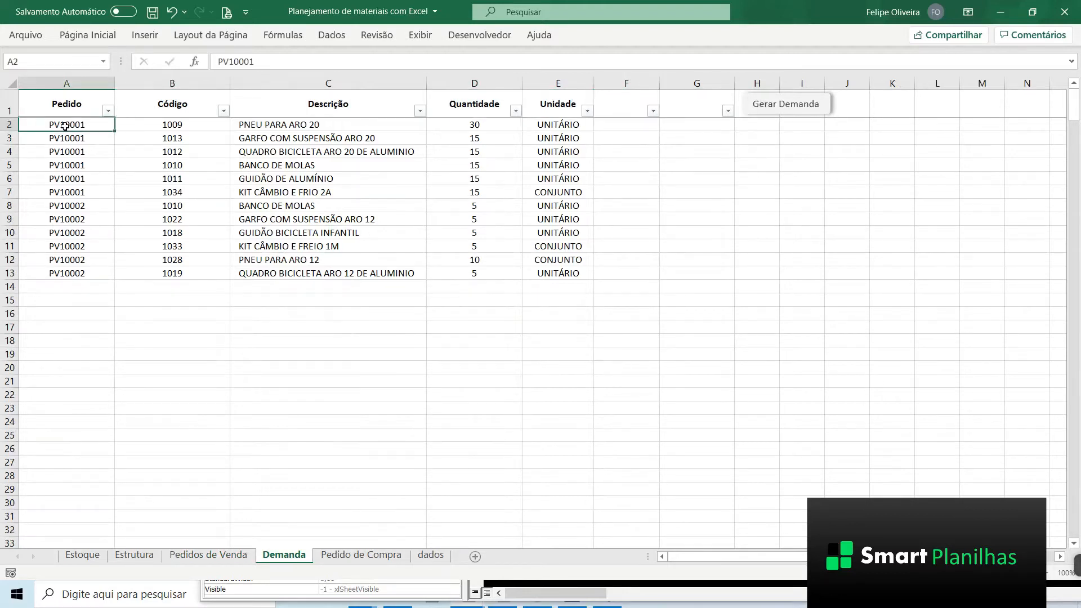
pyautogui.click(147, 126)
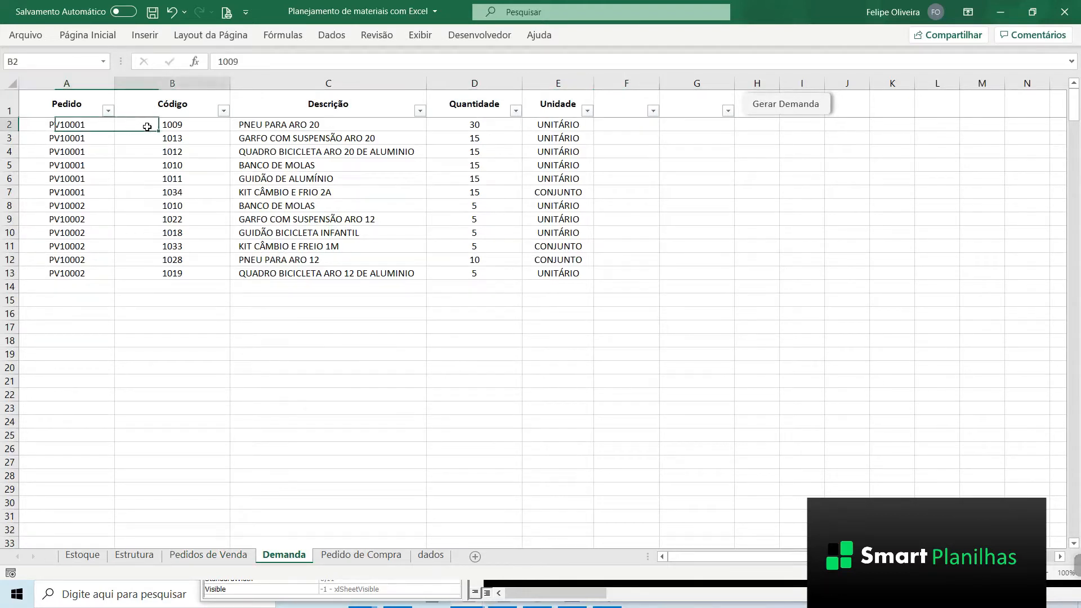
pyautogui.click(272, 124)
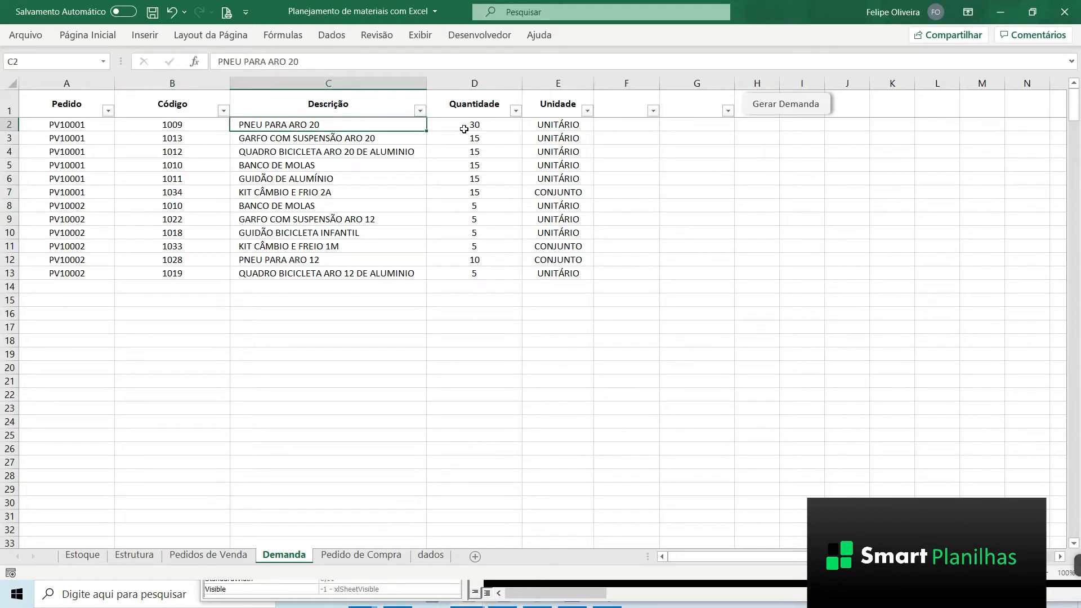
pyautogui.click(445, 125)
pyautogui.moveTo(65, 124); pyautogui.dragTo(548, 197)
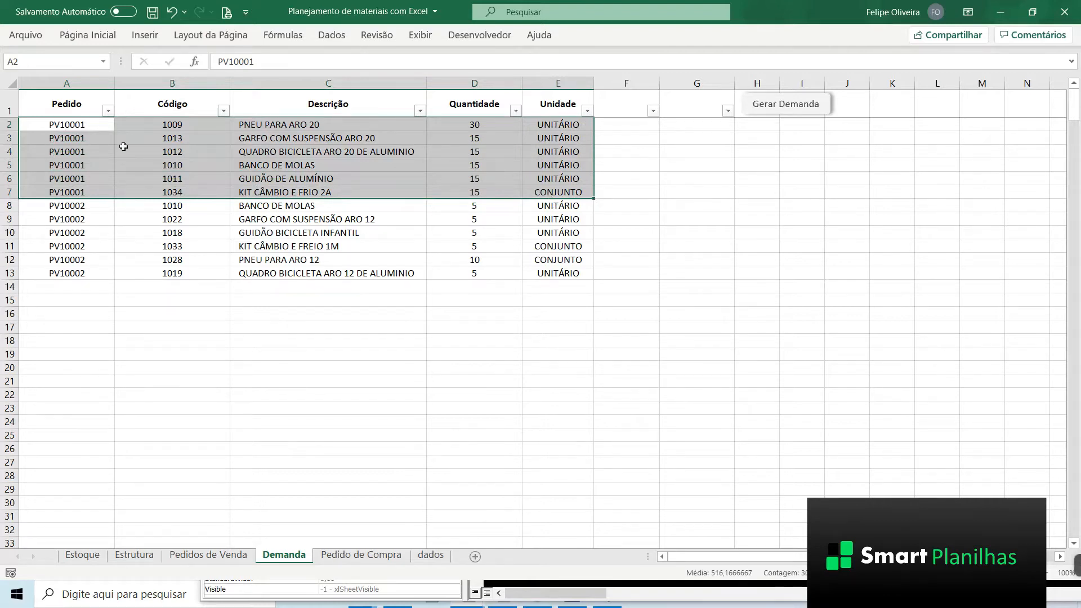
# Step: Compare the BICICLETA ARO 20 quantity in Pedidos de Venda with the component quantities on the Demanda sheet
pyautogui.click(208, 555)
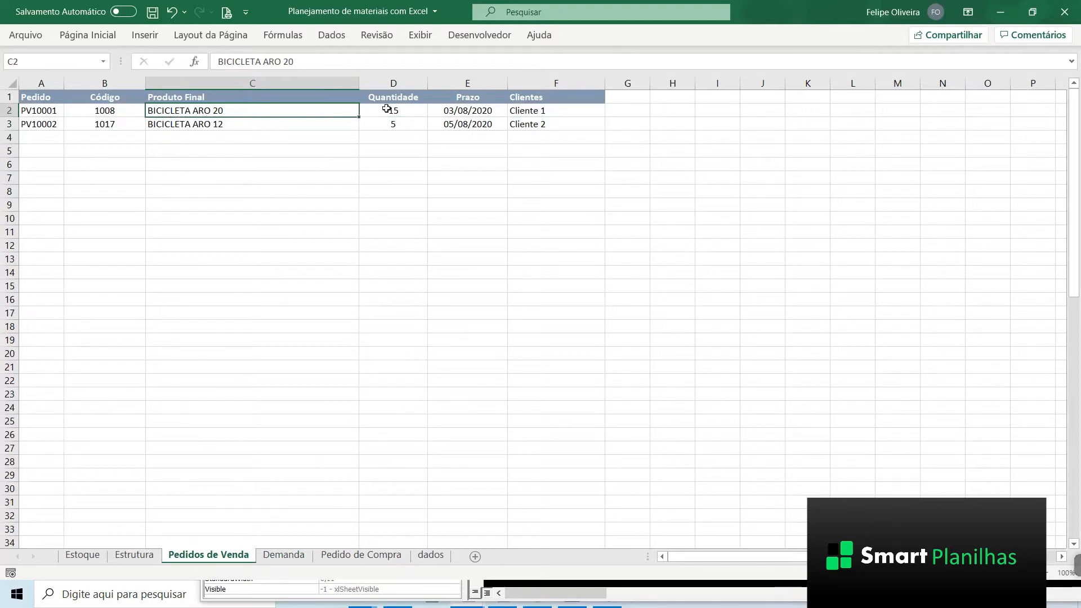
pyautogui.click(273, 557)
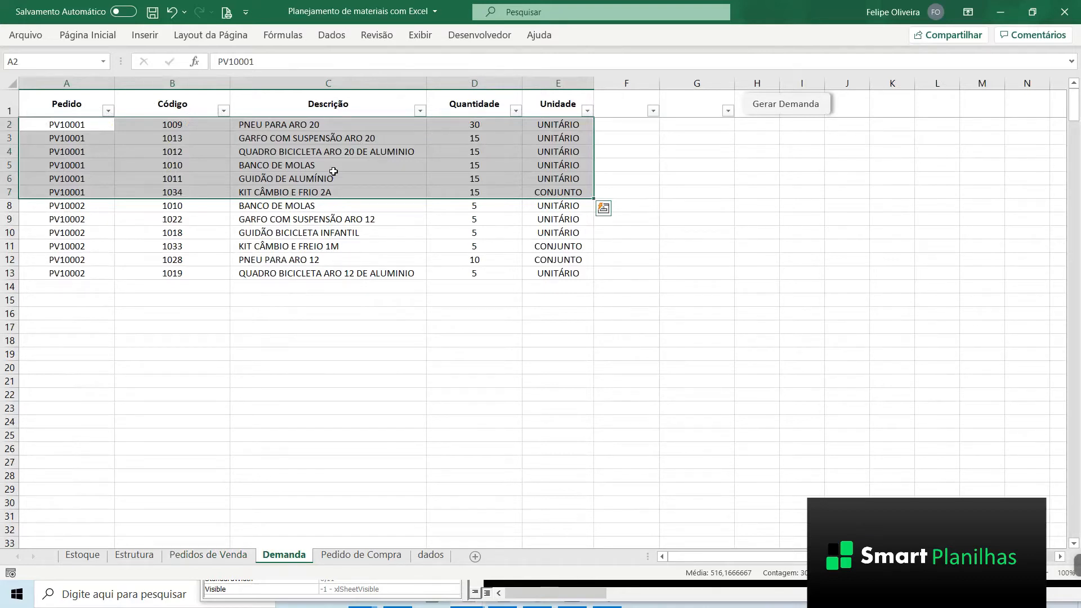
pyautogui.click(290, 222)
pyautogui.click(206, 135)
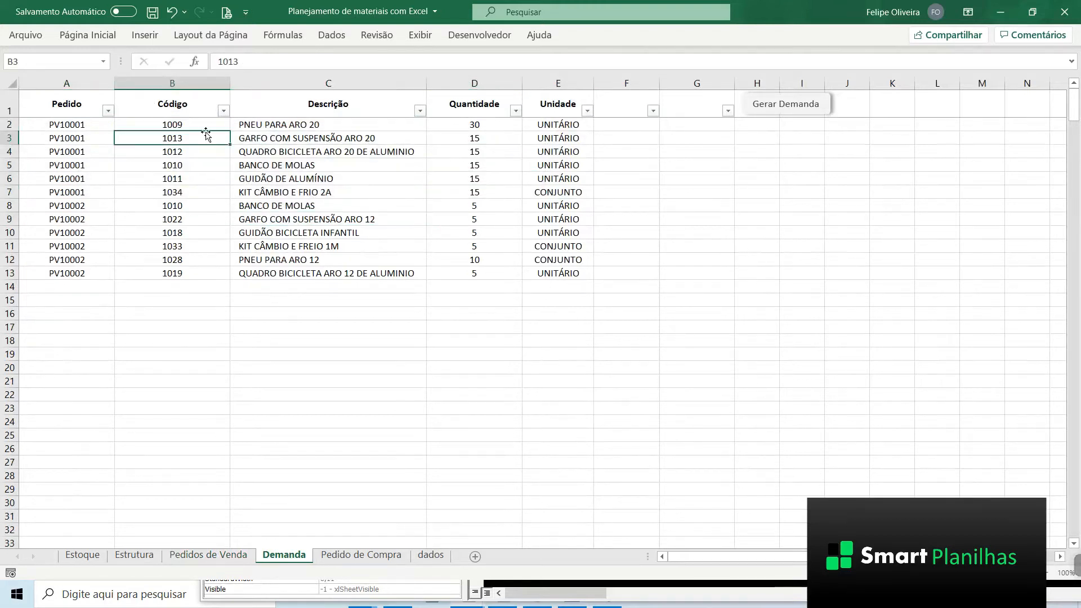
pyautogui.click(459, 248)
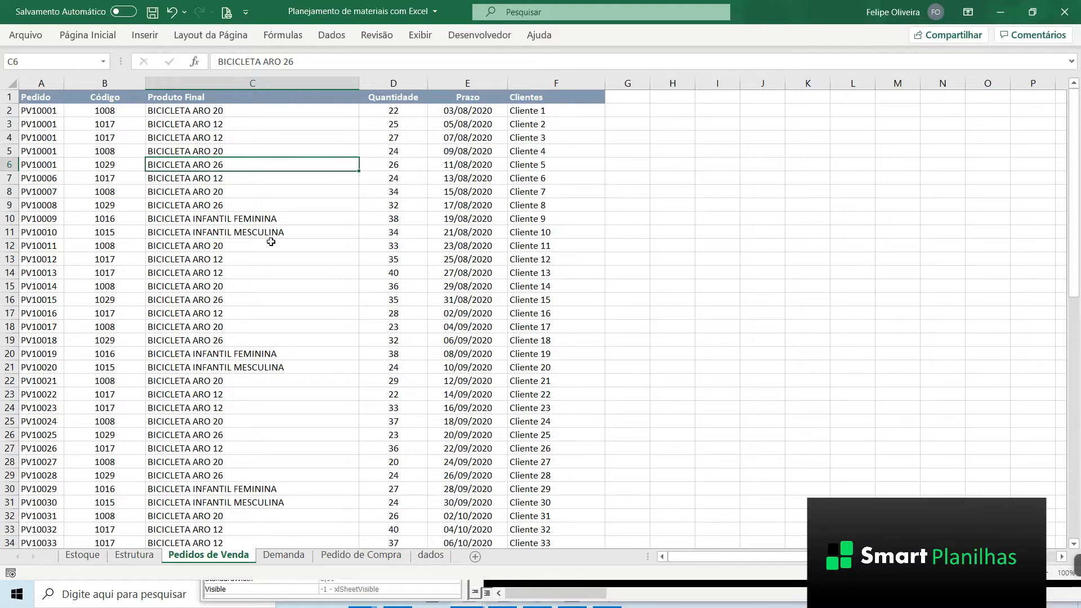
# Step: Review the extended Pedidos de Venda list, checking the Prazo dates from the first order through the last ones
pyautogui.scroll(-2, 271, 242)
pyautogui.scroll(2, 288, 247)
pyautogui.click(467, 111)
pyautogui.scroll(-12, 483, 169)
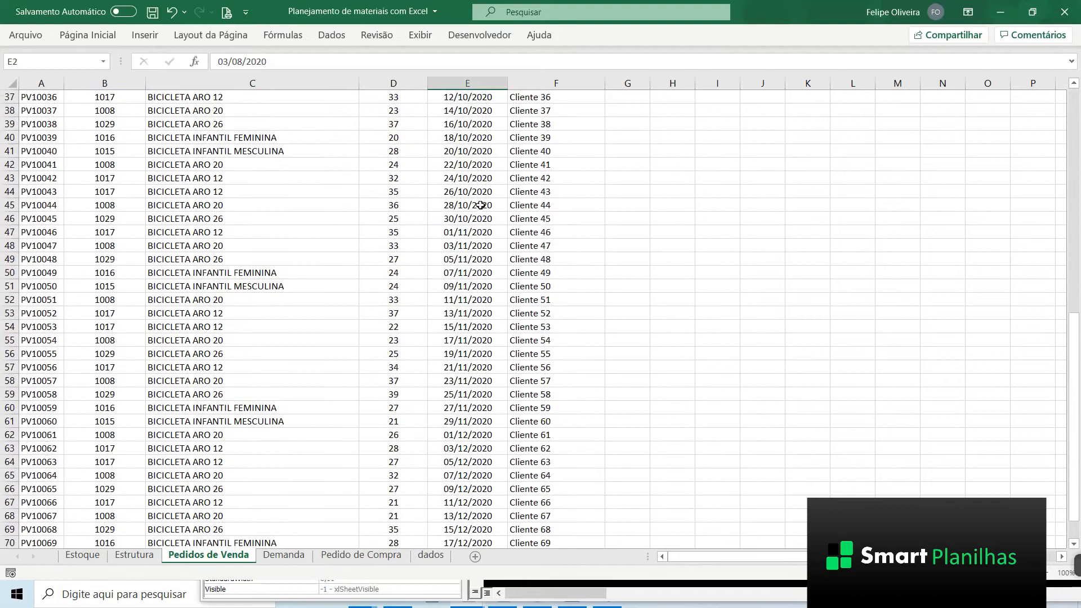
pyautogui.scroll(-5, 481, 205)
pyautogui.scroll(10, 482, 309)
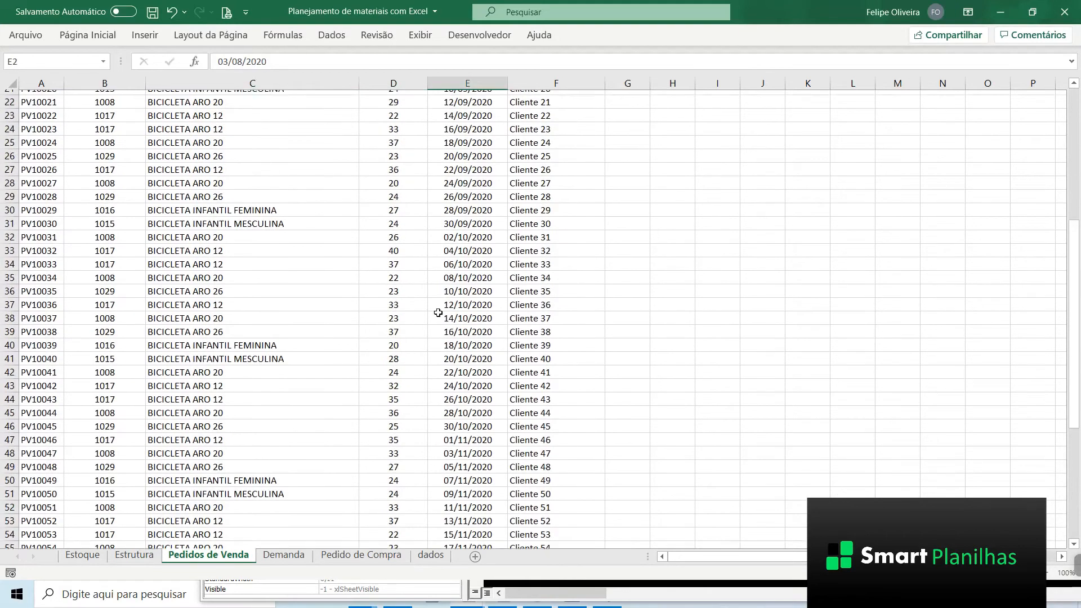
pyautogui.scroll(7, 438, 312)
# Step: Generate the material demand for the extended list of sales orders on the Demanda sheet
pyautogui.click(281, 556)
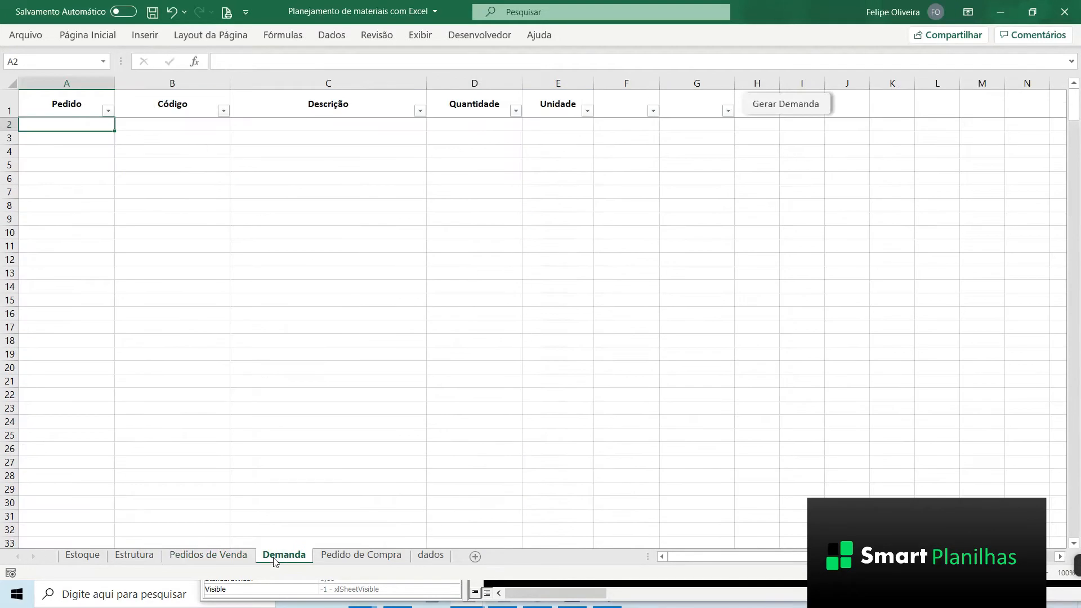
pyautogui.click(756, 108)
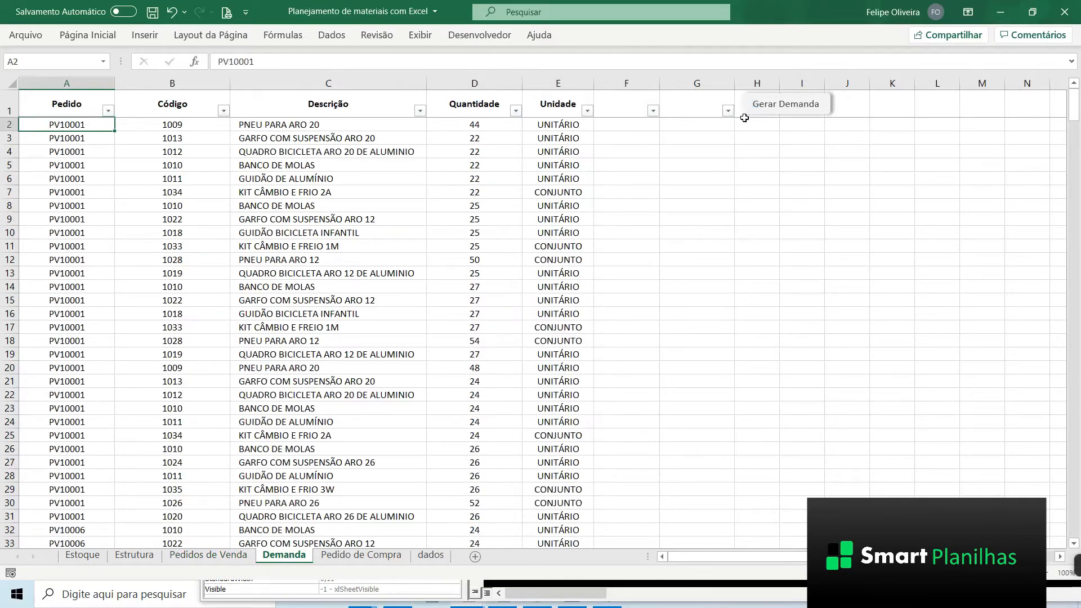
# Step: Examine the Pedido, Código, Quantidade and Unidade columns of the demand generated for the full order list
pyautogui.click(155, 108)
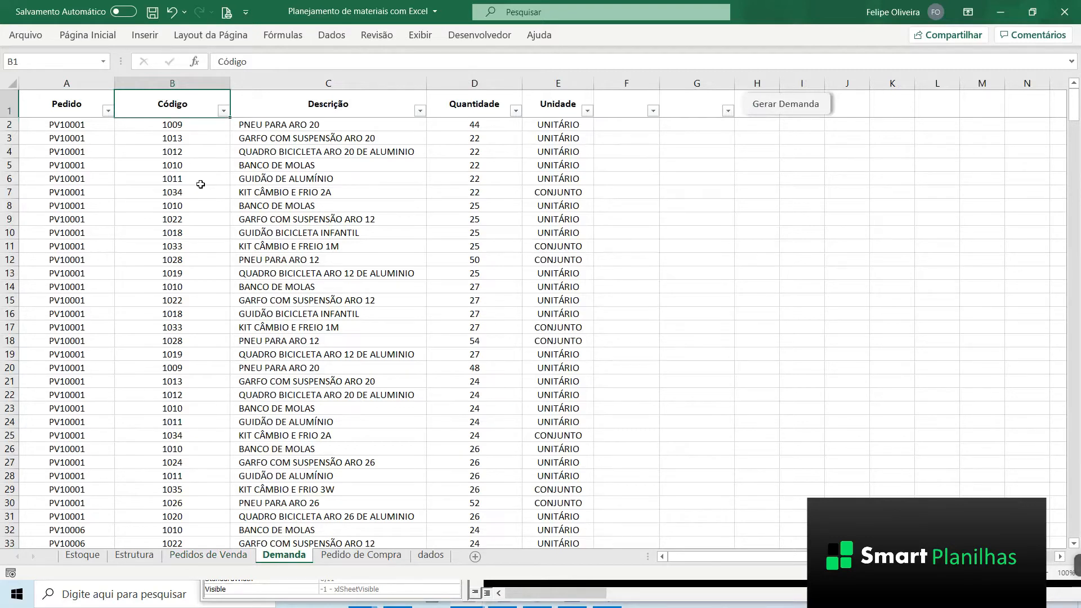
pyautogui.click(67, 128)
pyautogui.scroll(-4, 96, 237)
pyautogui.scroll(4, 93, 208)
pyautogui.scroll(-1, 186, 204)
pyautogui.scroll(1, 184, 198)
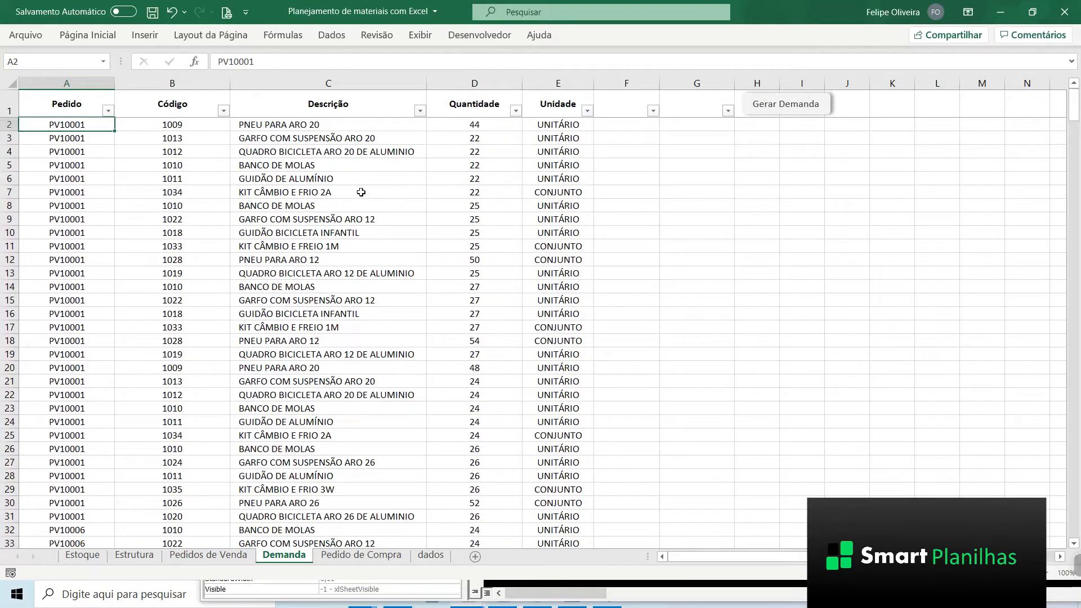
pyautogui.click(453, 152)
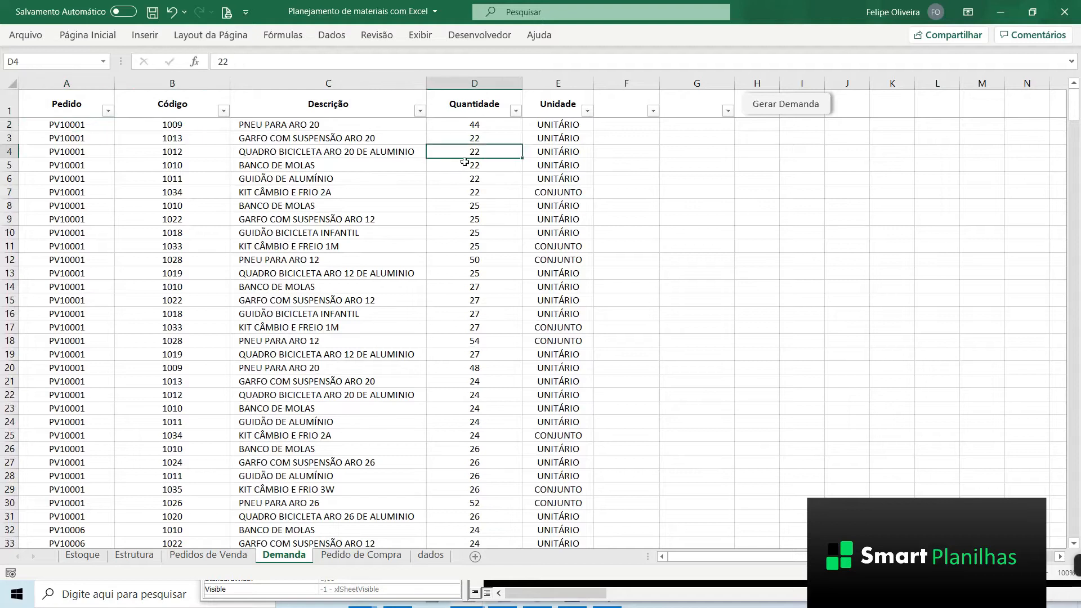
pyautogui.click(548, 166)
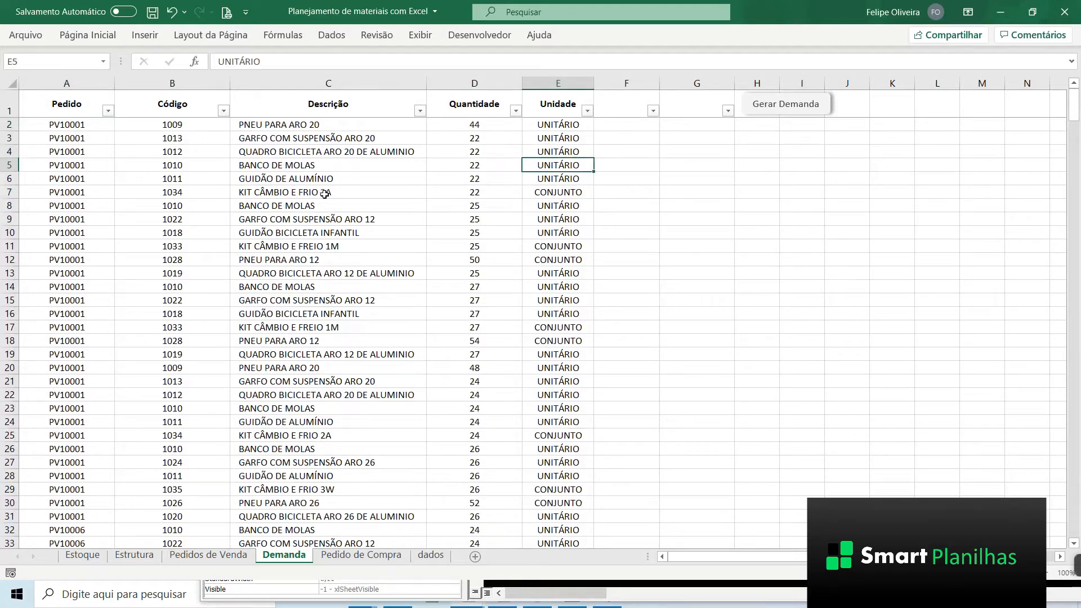
# Step: Filter the Código column of the Demanda sheet to show only code 1009
pyautogui.click(225, 112)
pyautogui.click(124, 279)
pyautogui.click(96, 290)
pyautogui.click(139, 408)
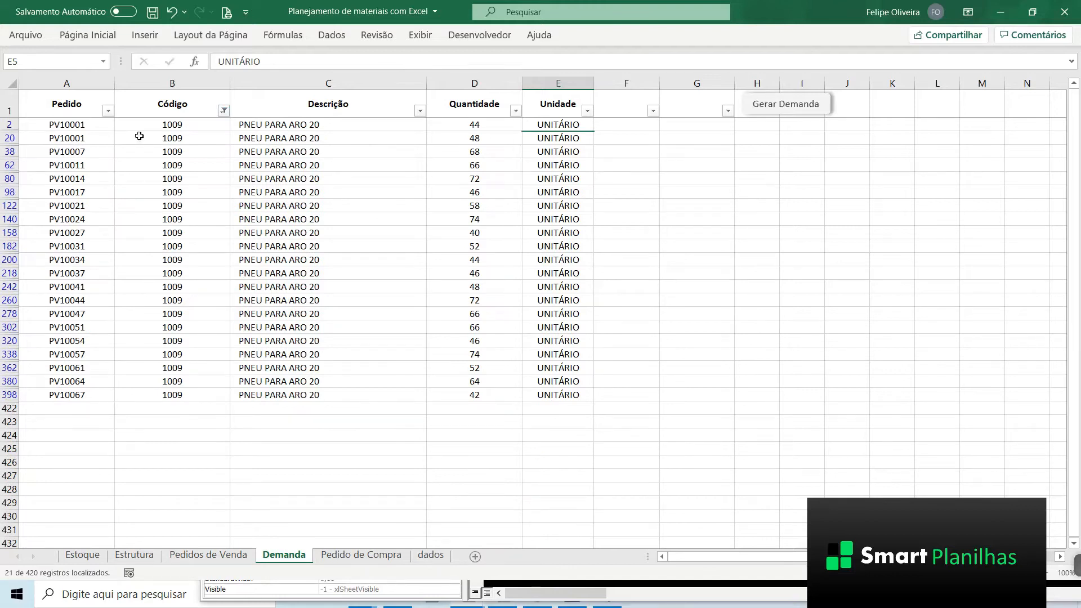
# Step: Review the Pedido, Descrição and Quantidade values of the demand rows filtered to code 1009
pyautogui.moveTo(75, 124); pyautogui.dragTo(558, 395)
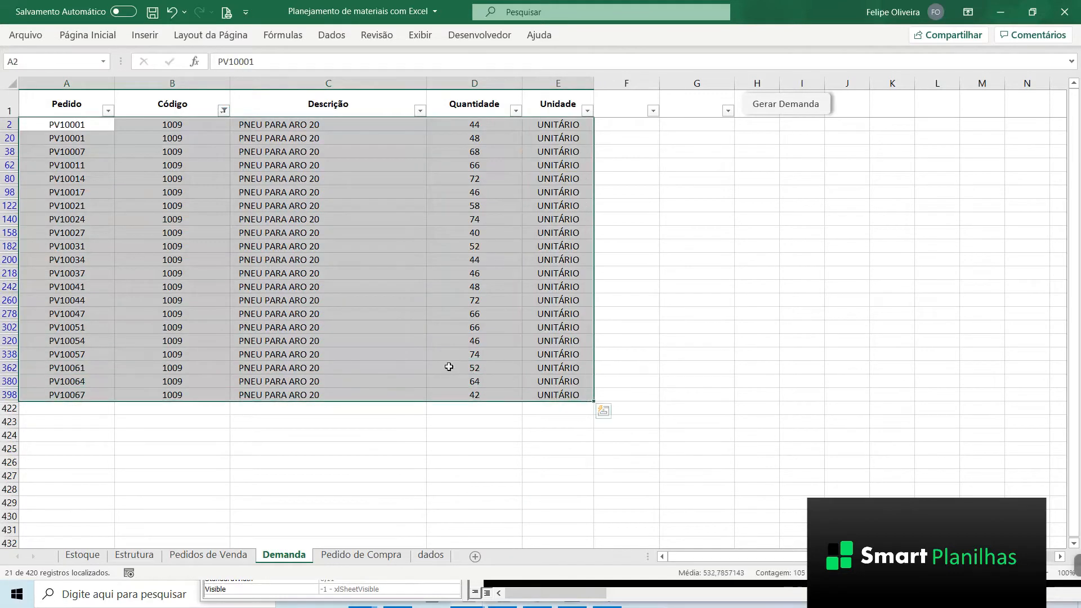
pyautogui.moveTo(49, 129); pyautogui.dragTo(84, 355)
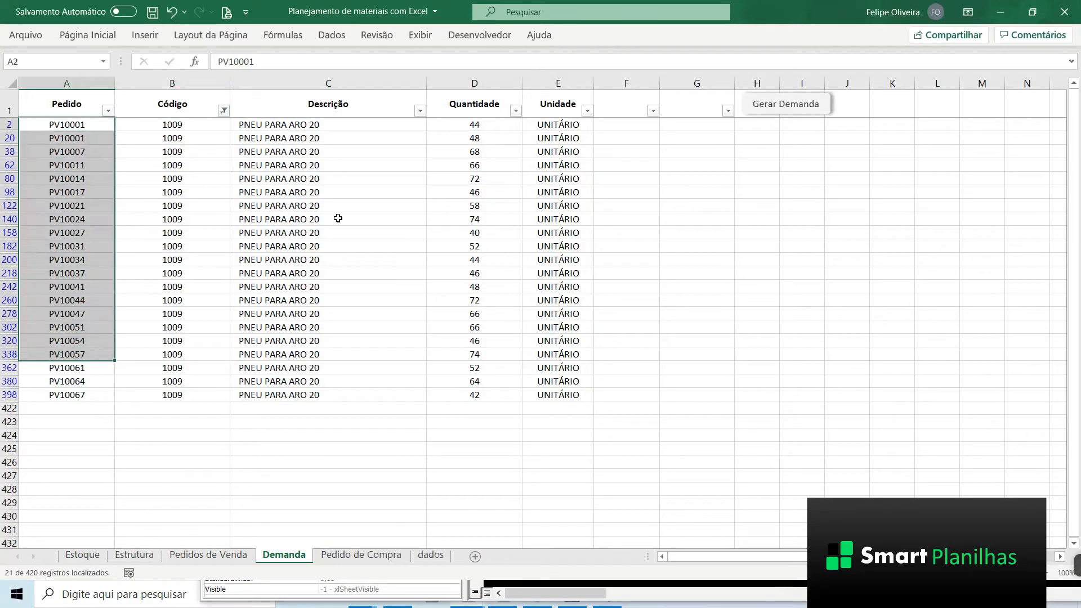
pyautogui.click(242, 138)
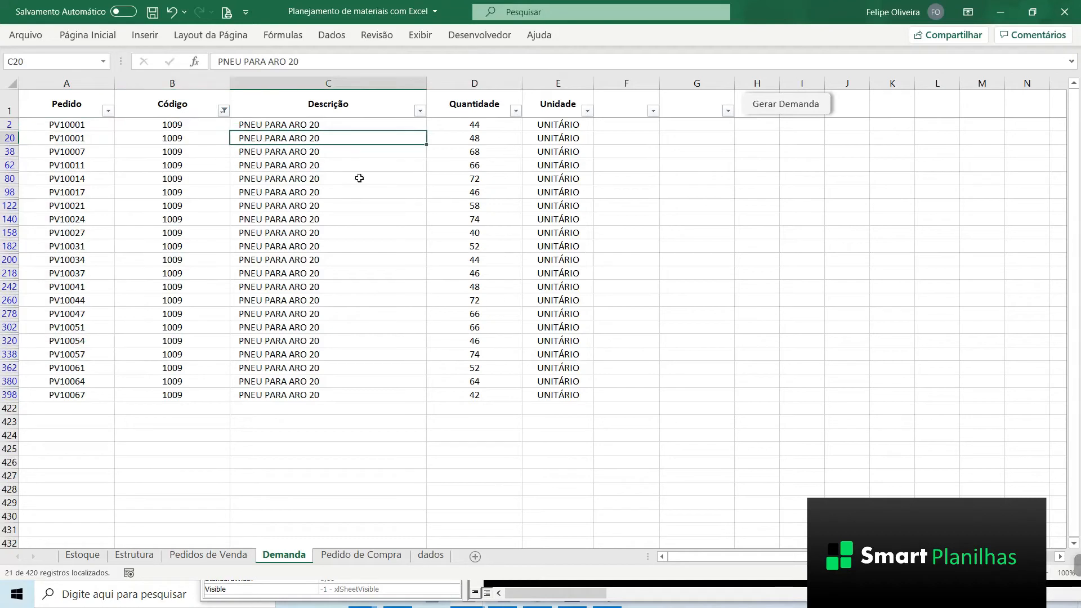
pyautogui.moveTo(467, 121); pyautogui.dragTo(459, 397)
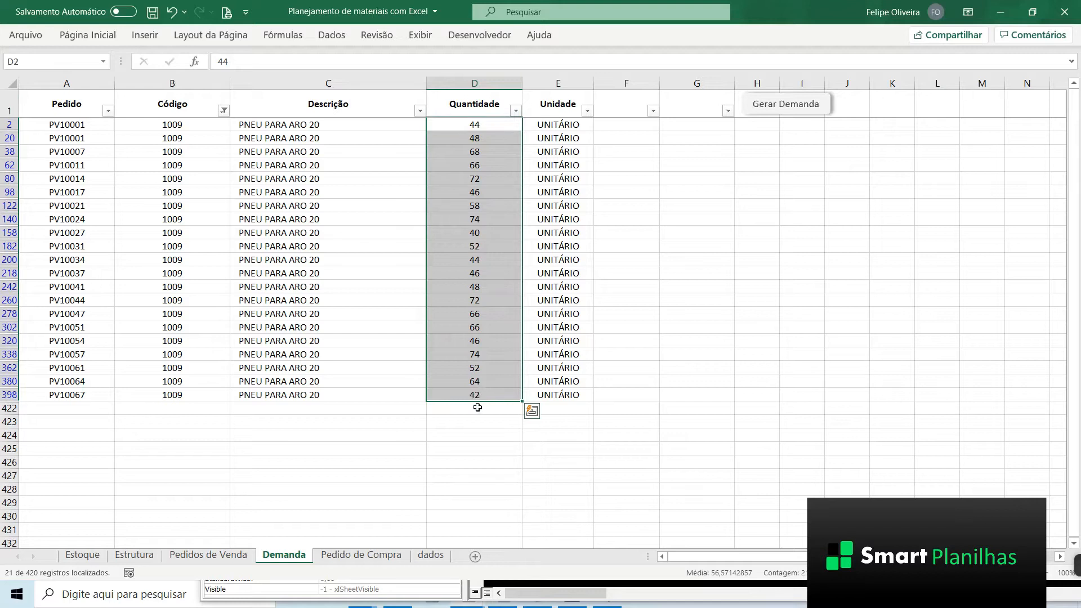
# Step: Clear the Código filter on the Demanda sheet to list the demand for every component again
pyautogui.click(272, 197)
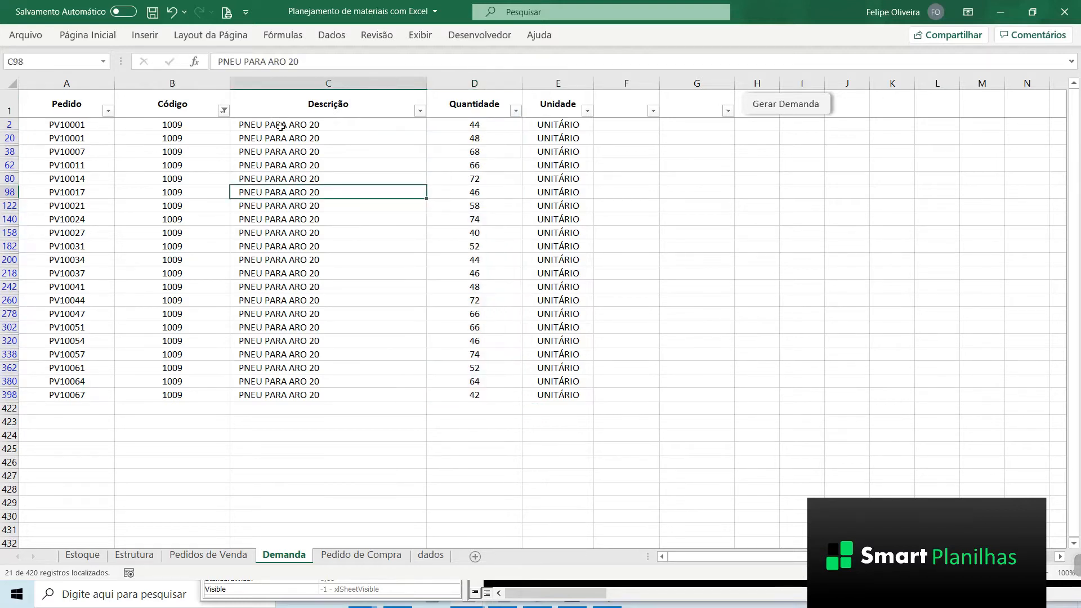
pyautogui.click(487, 143)
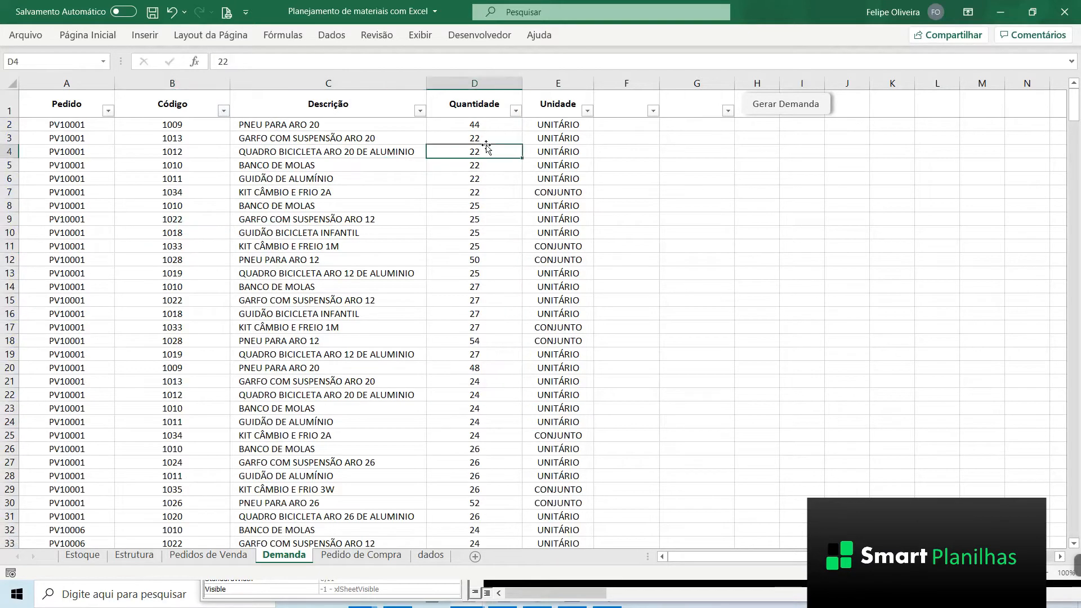
pyautogui.click(303, 195)
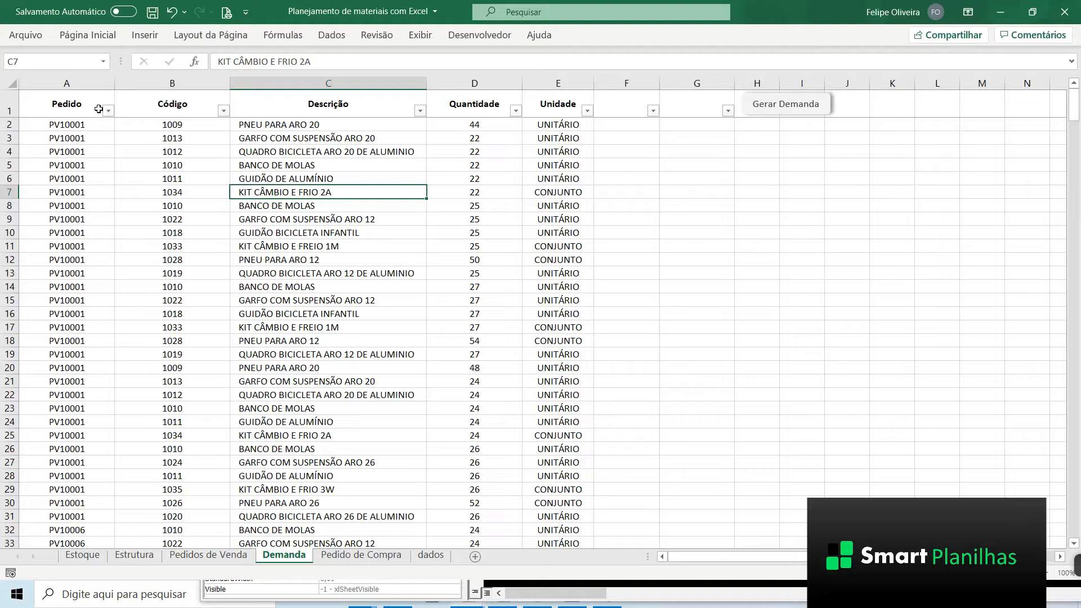
# Step: Add the header Prazo in cell F1 of the Demanda sheet
pyautogui.click(626, 107)
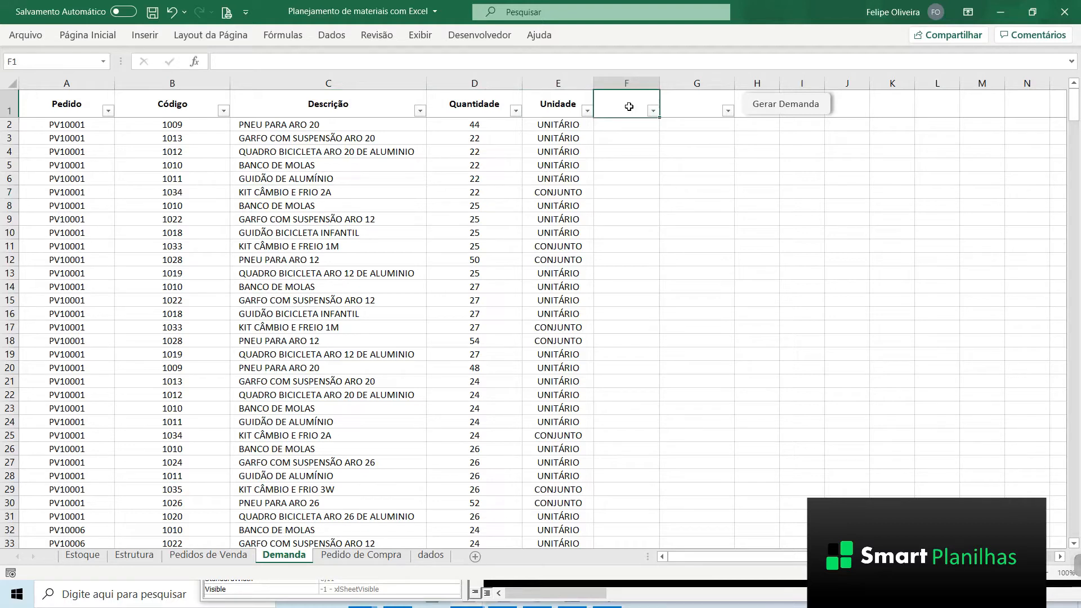
pyautogui.write('Preço')
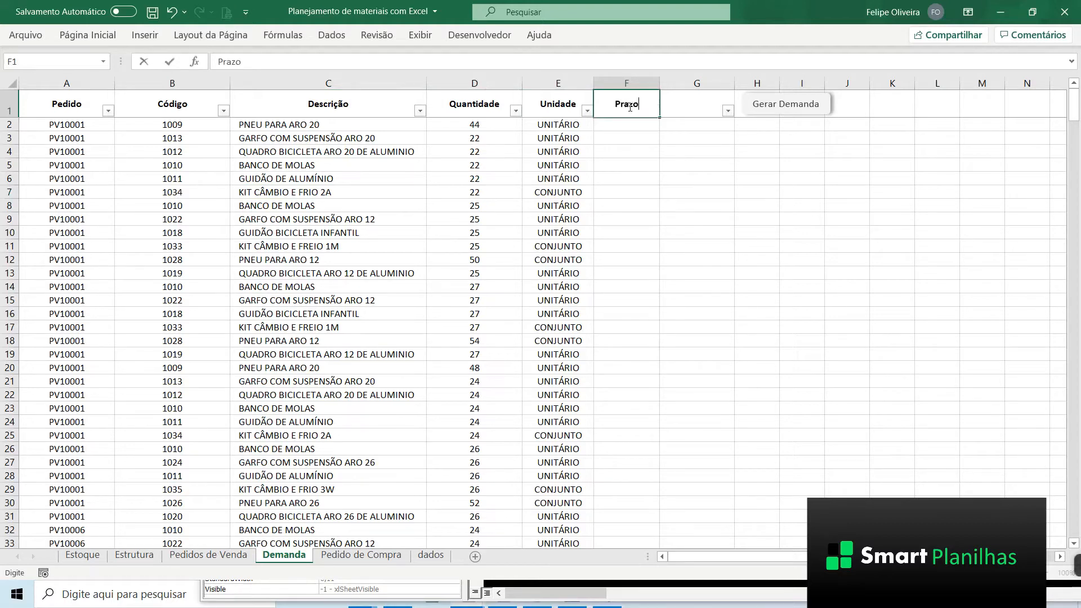
pyautogui.press('Return')
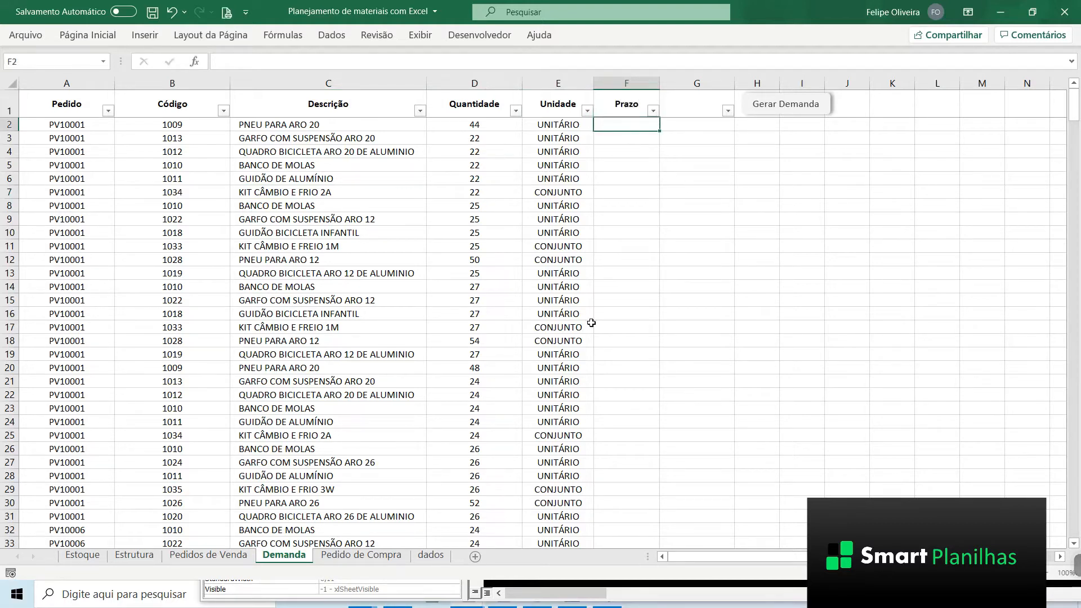
# Step: Enter =PROCV(A2;'Pedidos de Venda'!A:E;5;0) in Demanda cell F2 to look up the order's Prazo by its Pedido number
pyautogui.click(84, 128)
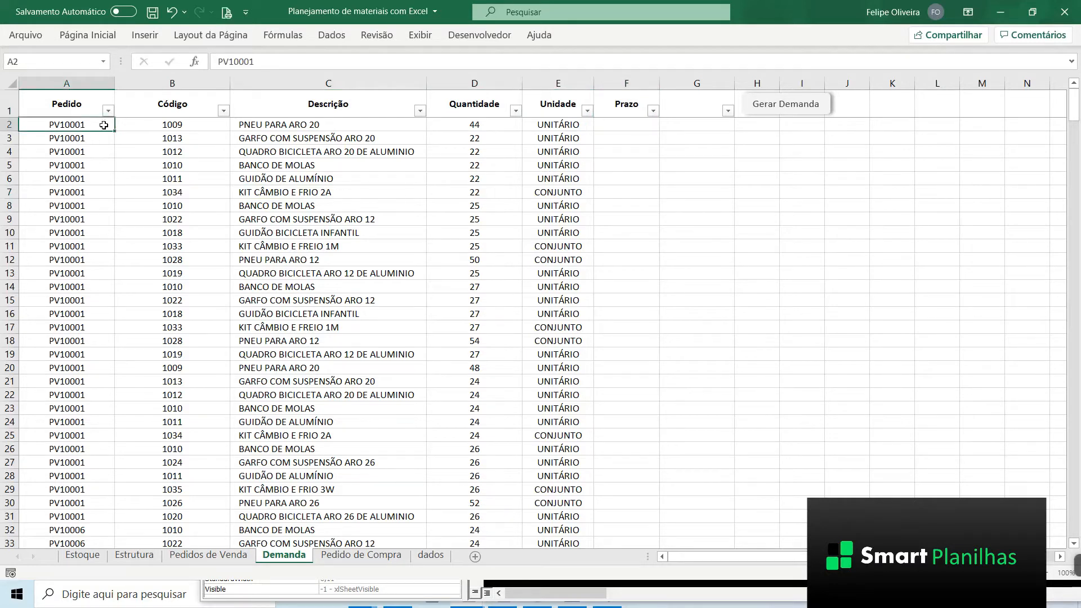
pyautogui.click(208, 555)
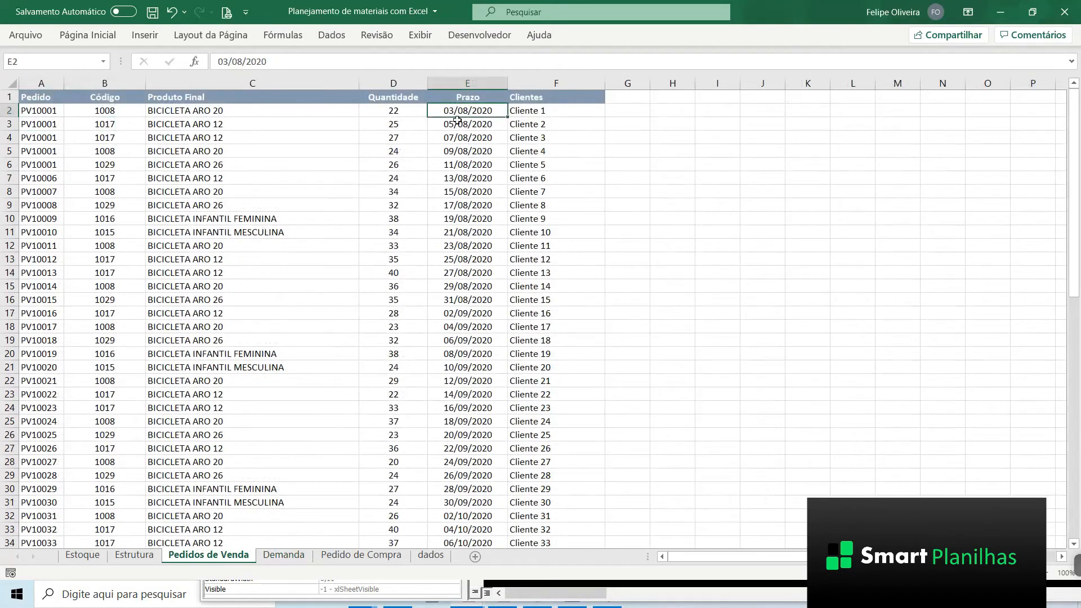
pyautogui.click(283, 555)
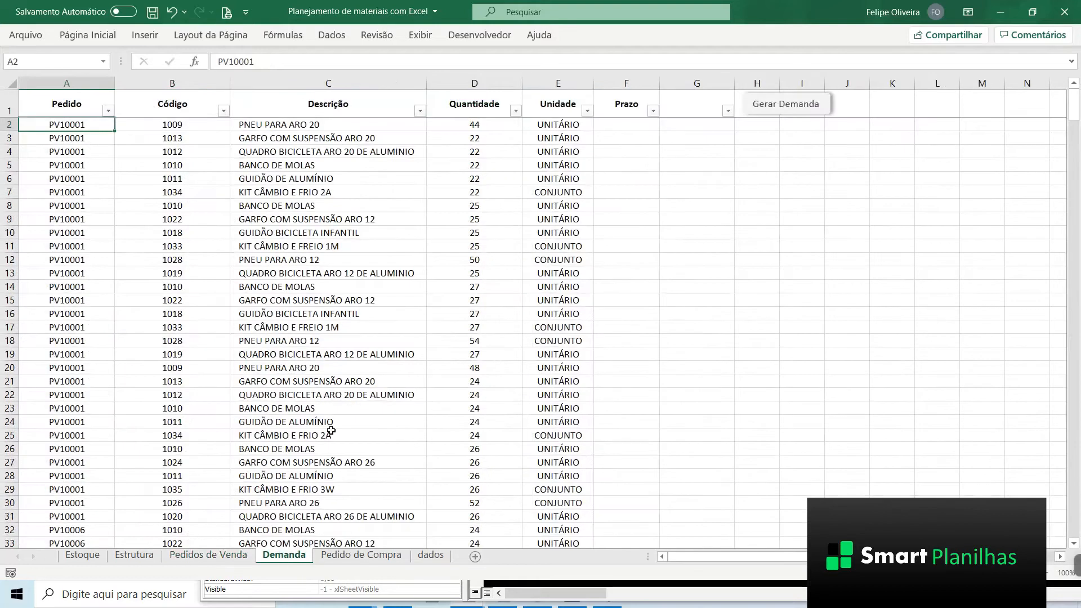
pyautogui.click(636, 130)
pyautogui.write('=')
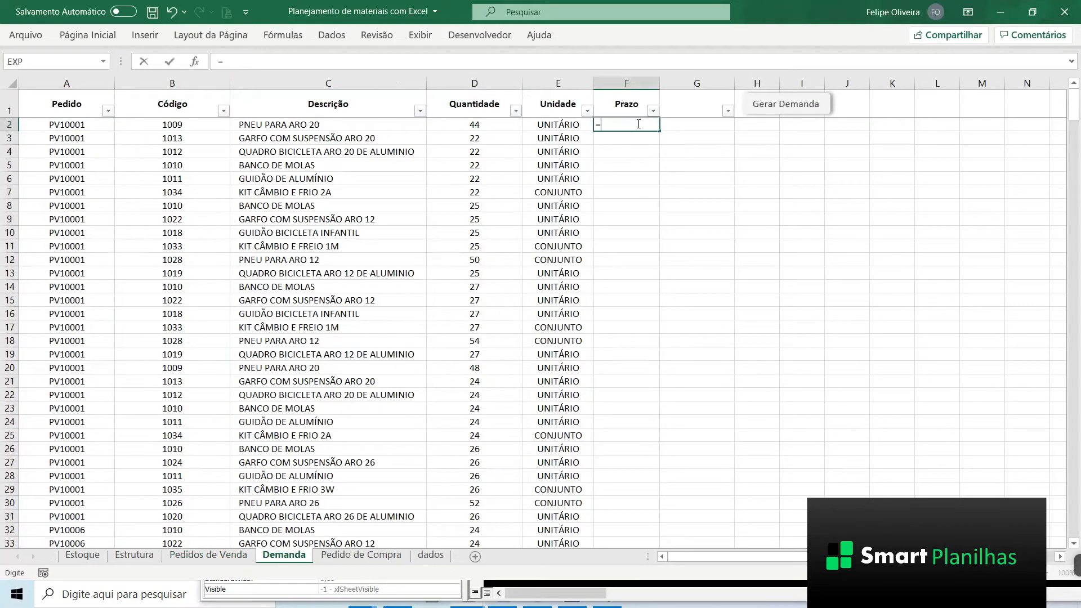
pyautogui.write('procv(')
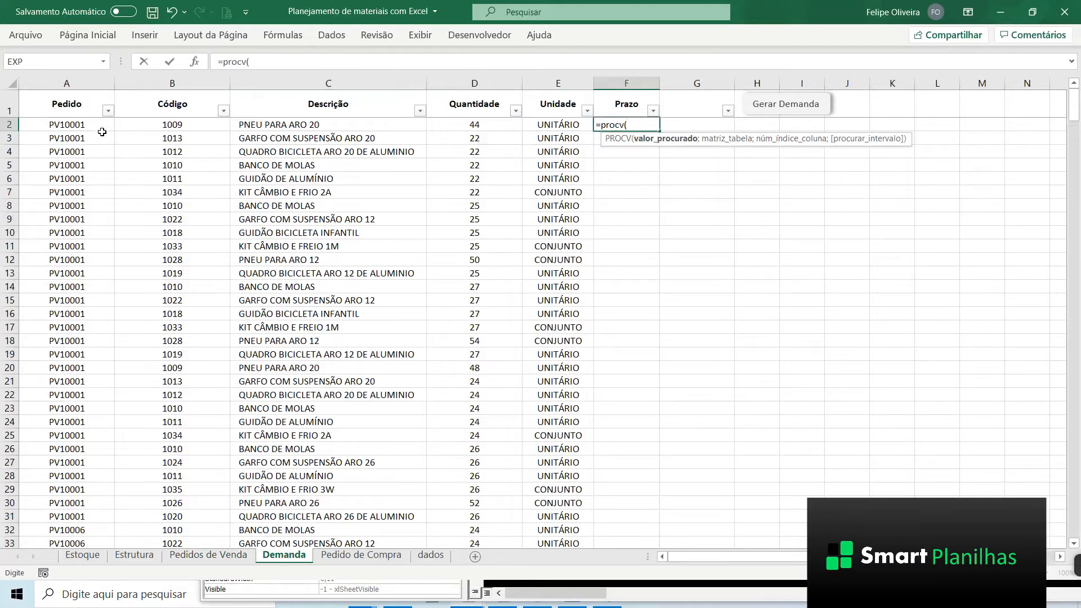
pyautogui.click(101, 127)
pyautogui.write(';')
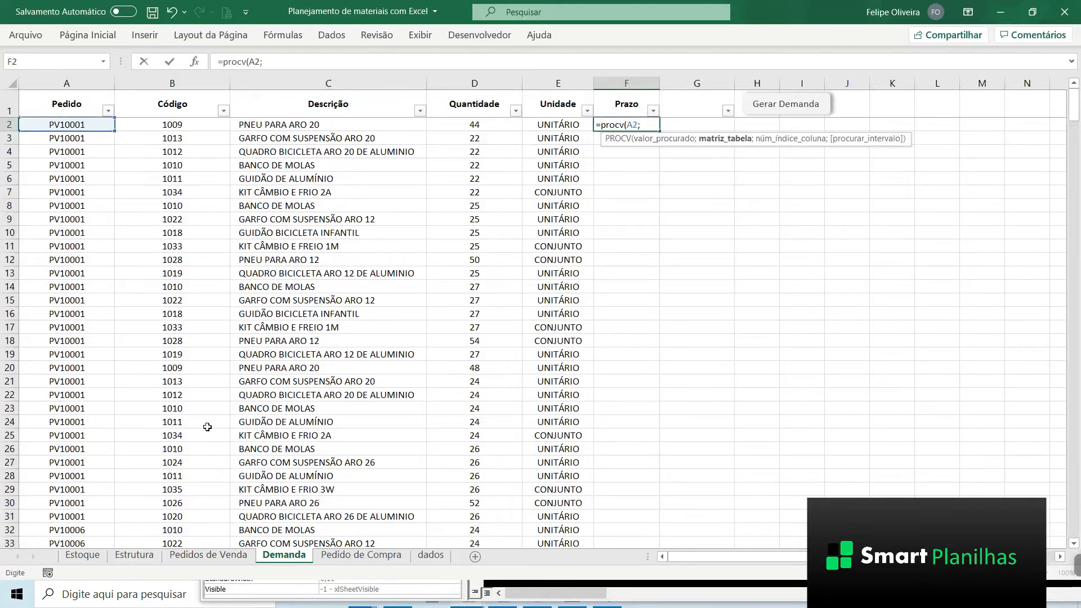
pyautogui.click(207, 555)
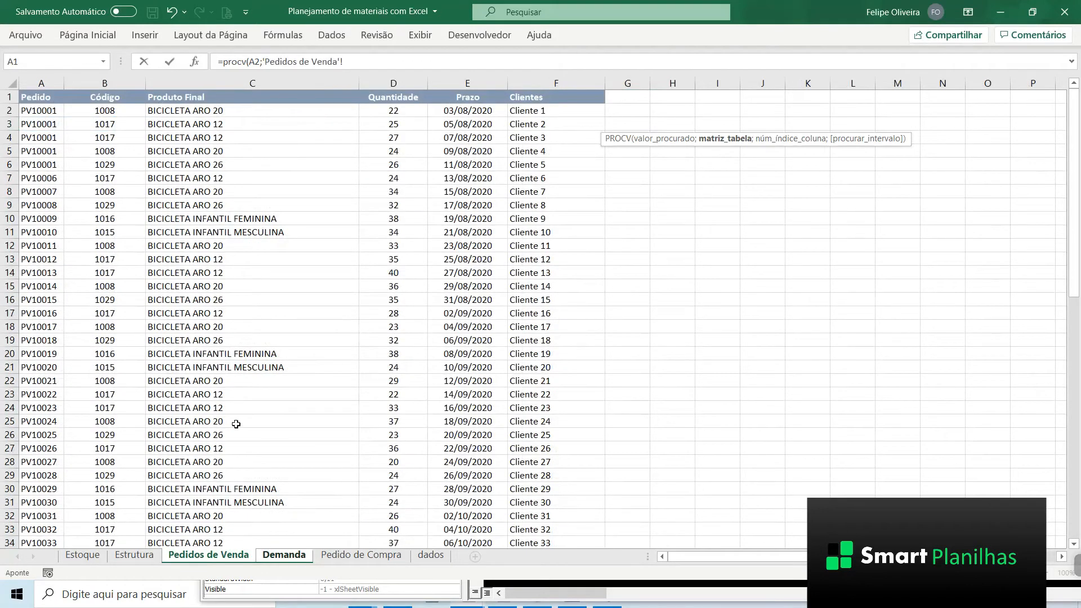
pyautogui.moveTo(43, 79); pyautogui.dragTo(465, 82)
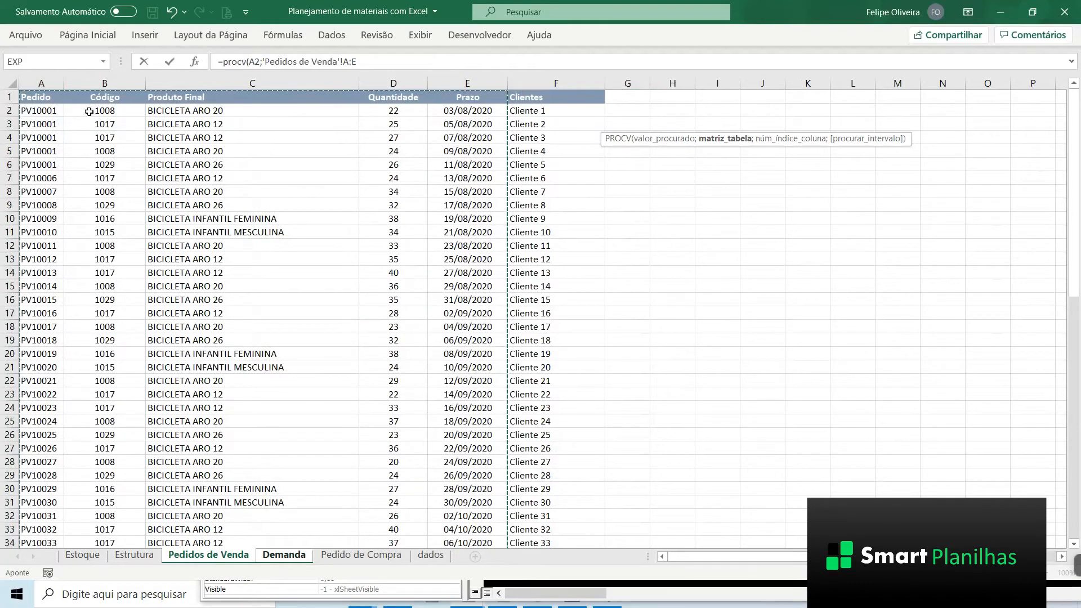
pyautogui.write(';5')
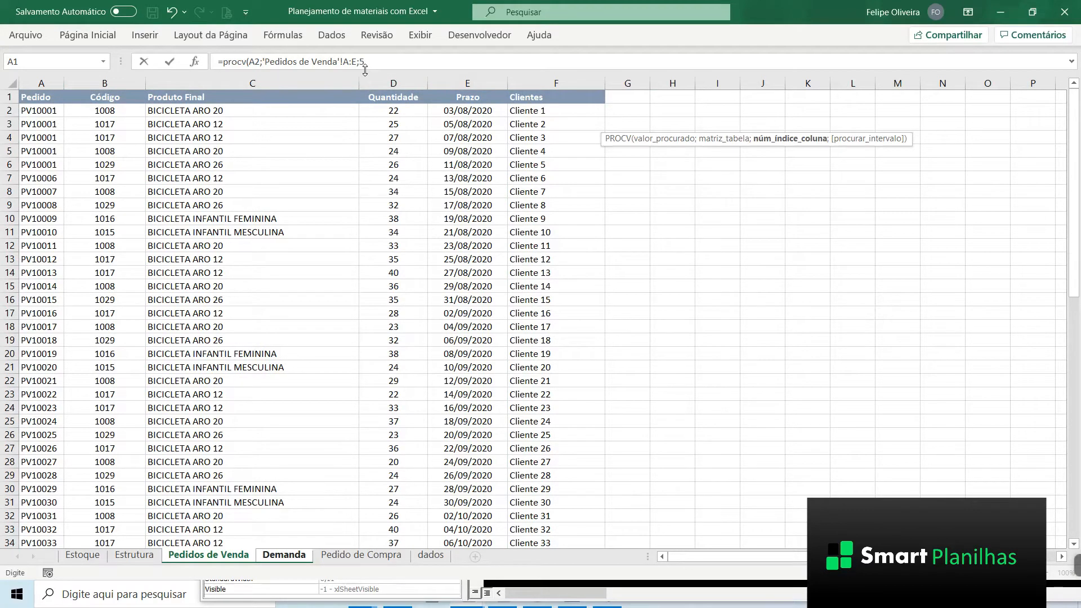
pyautogui.write(';')
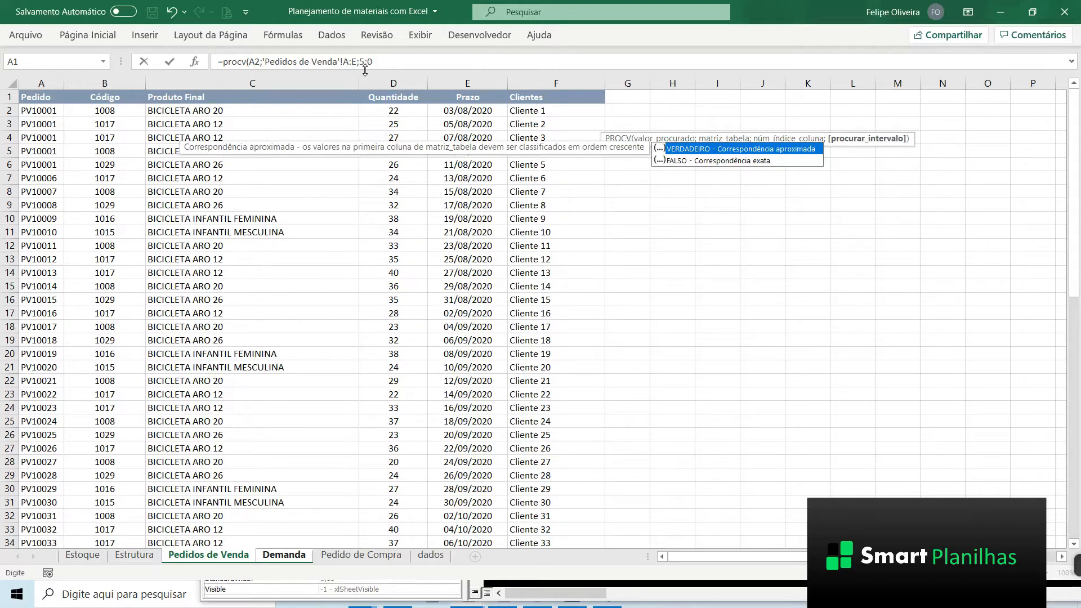
pyautogui.write('0)')
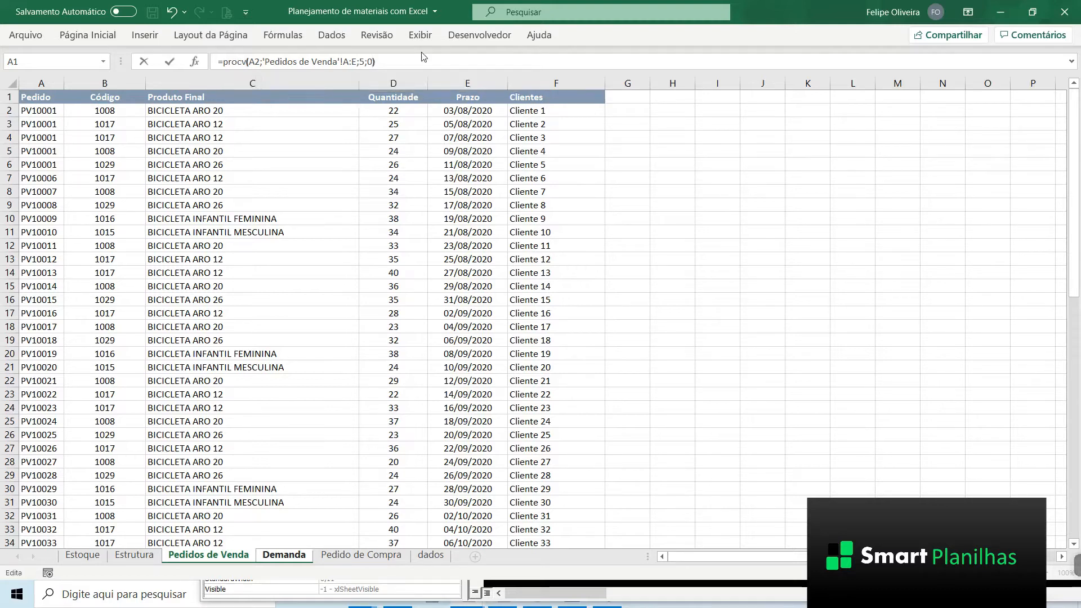
pyautogui.press('Return')
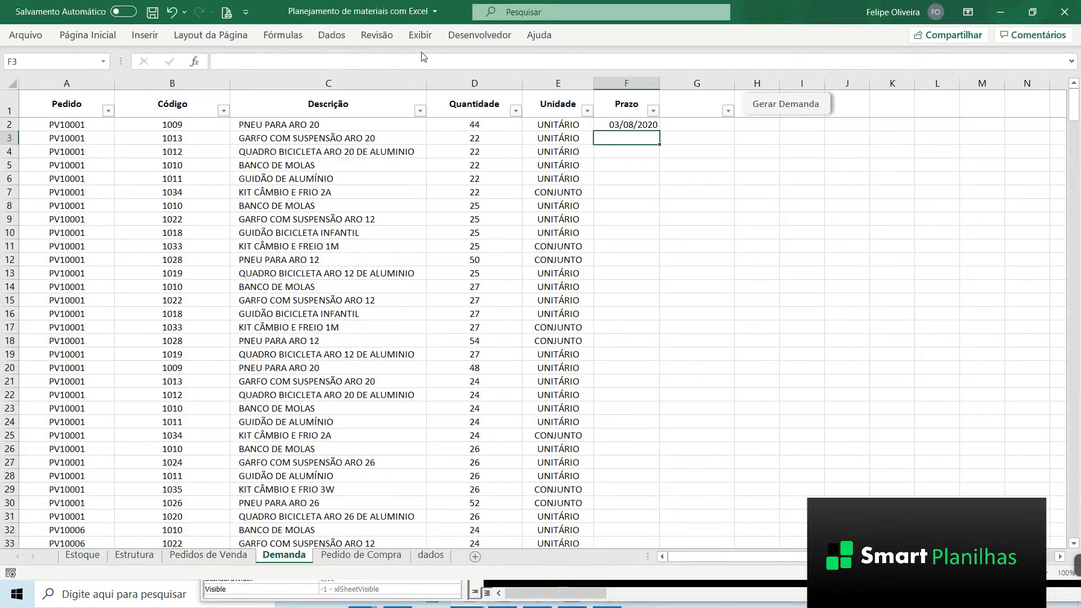
# Step: Fill the Prazo lookup formula from F2 down all demand rows and check the dates along the column
pyautogui.press('Up')
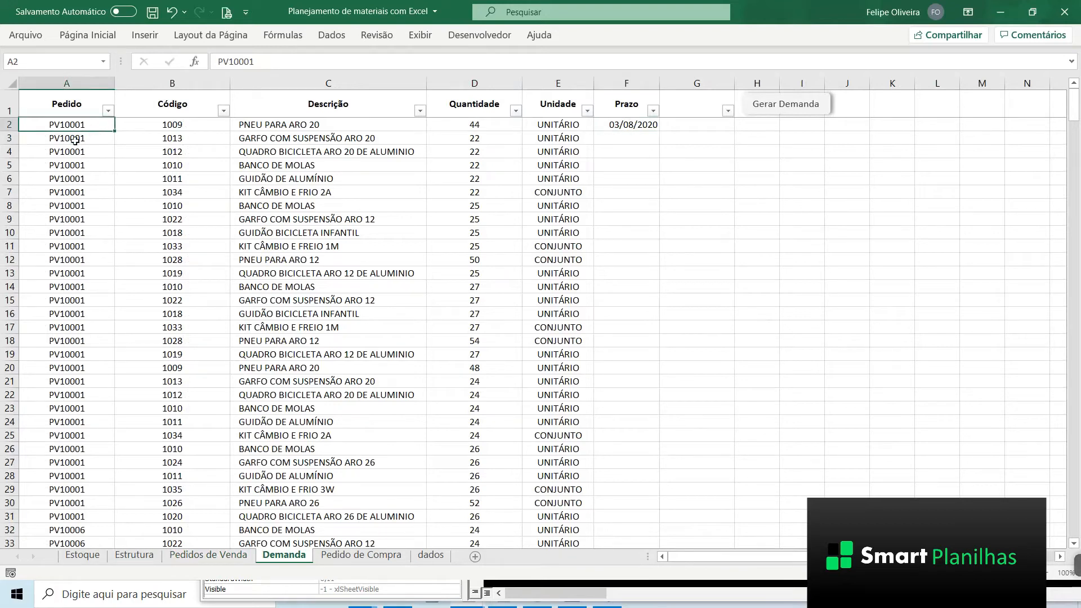
pyautogui.click(624, 124)
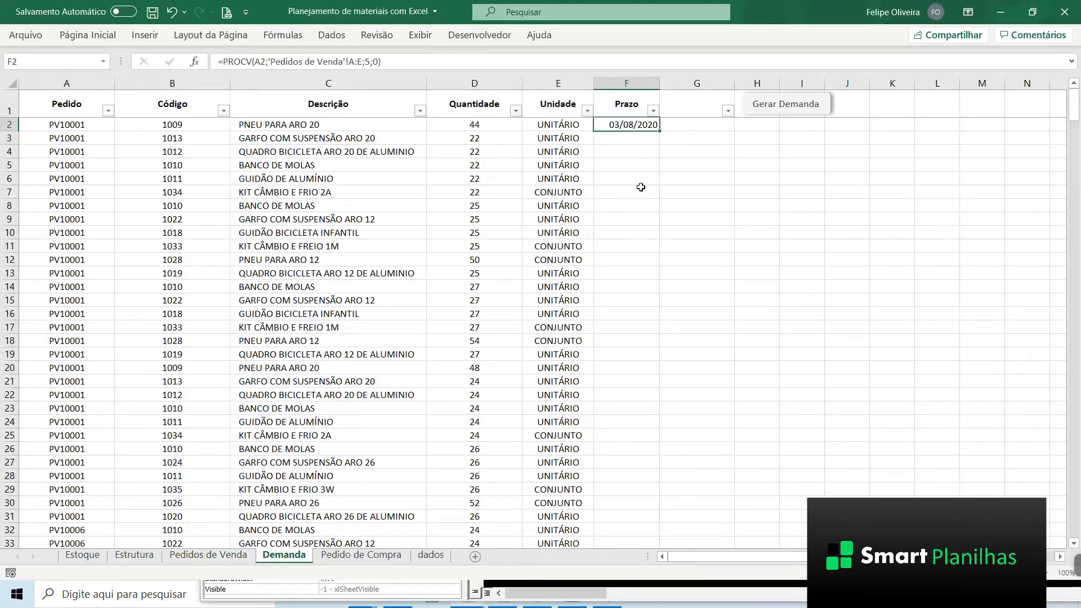
pyautogui.doubleClick(659, 131)
pyautogui.press('Down')
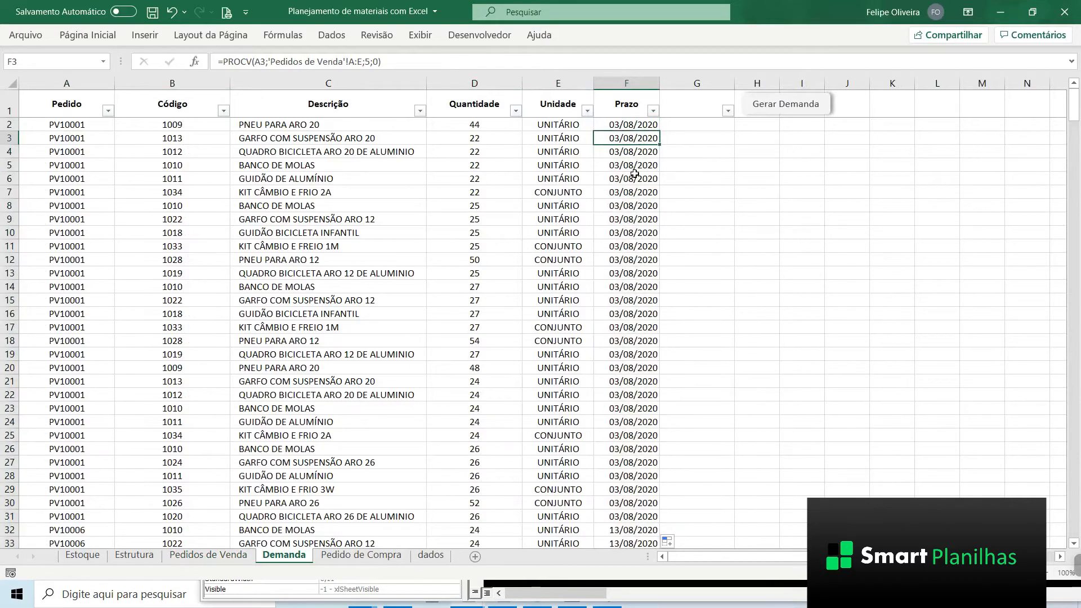
pyautogui.scroll(-19, 634, 174)
pyautogui.scroll(-5, 619, 265)
pyautogui.scroll(20, 614, 248)
pyautogui.scroll(3, 615, 202)
pyautogui.click(666, 219)
pyautogui.click(638, 220)
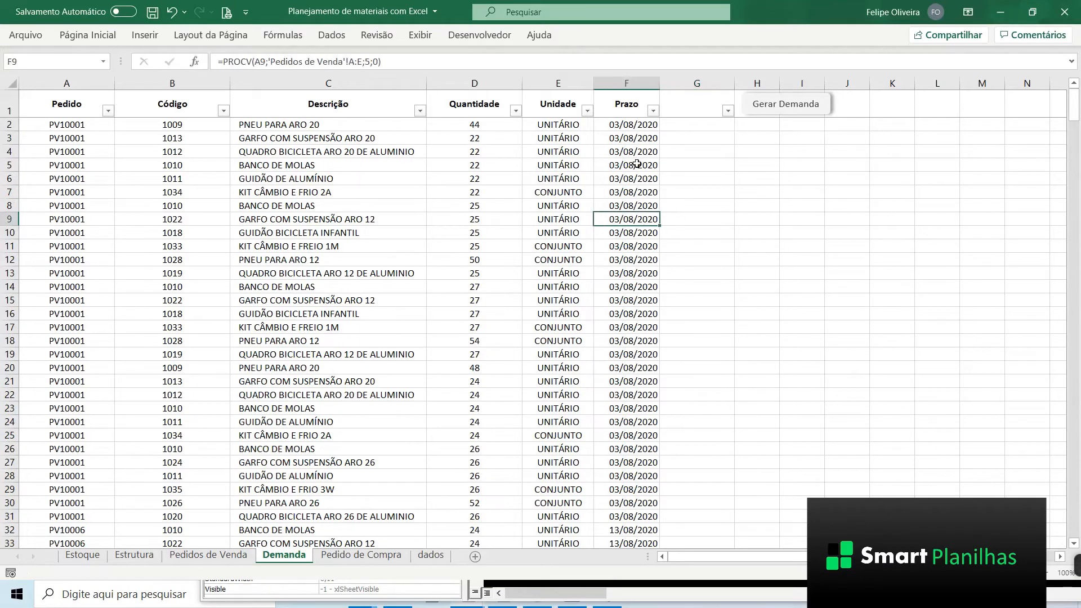
# Step: Add the header Semana in cell G1 of the Demanda sheet
pyautogui.click(697, 106)
pyautogui.write('Semana')
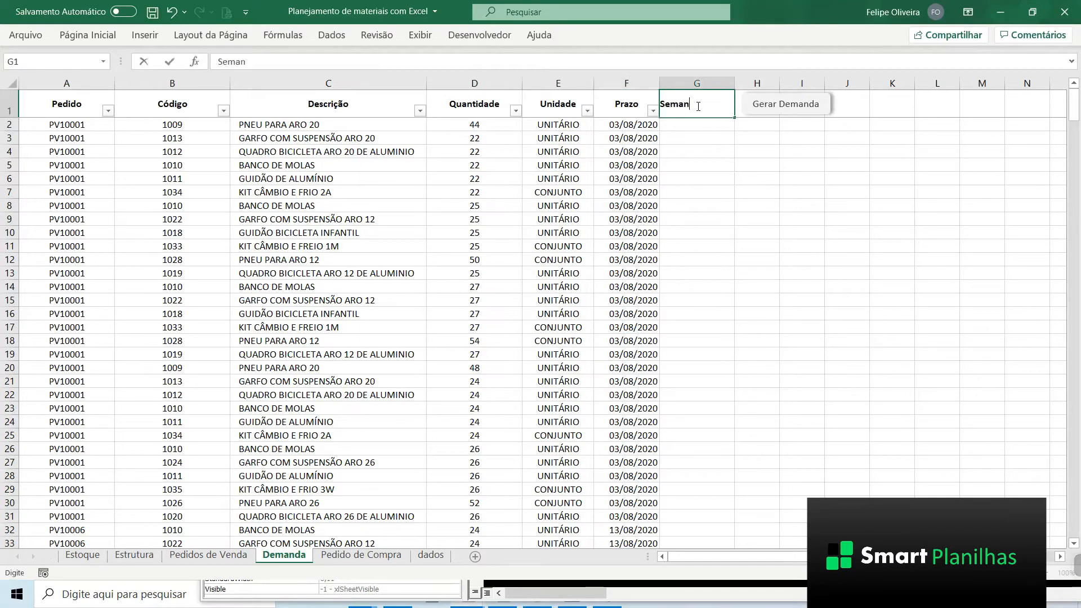
pyautogui.press('Return')
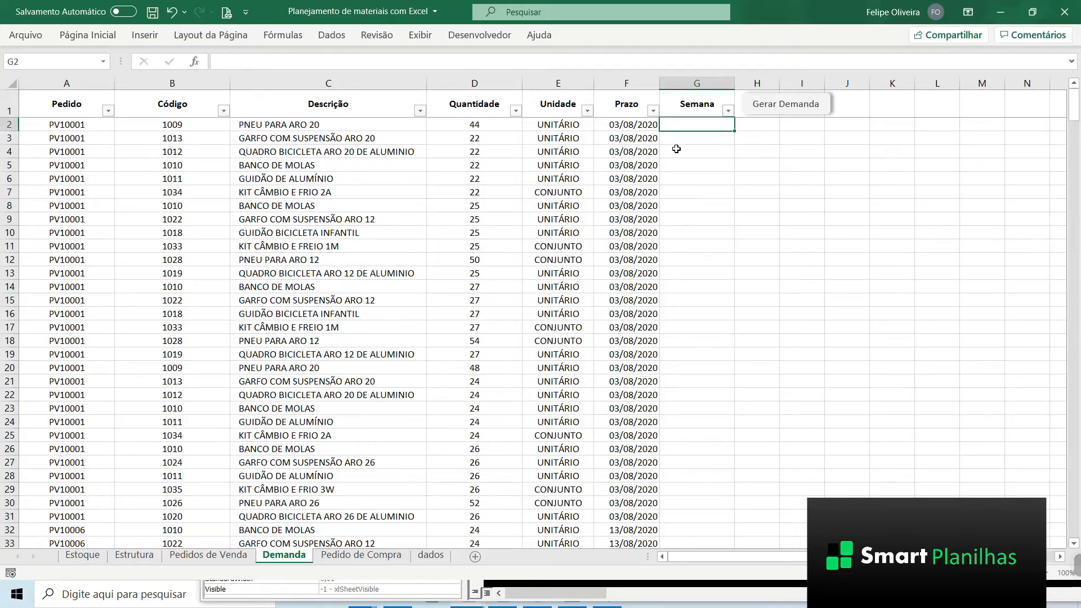
# Step: Enter =NÚMSEMANA(F2) in cell G2 to calculate the week number of the Prazo date
pyautogui.write('=')
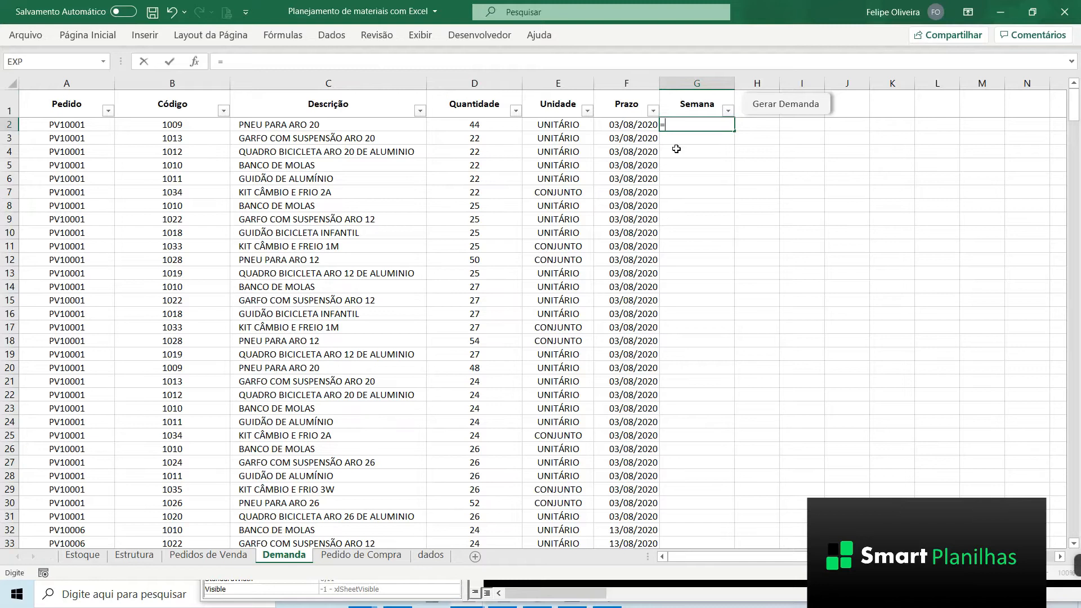
pyautogui.write('n')
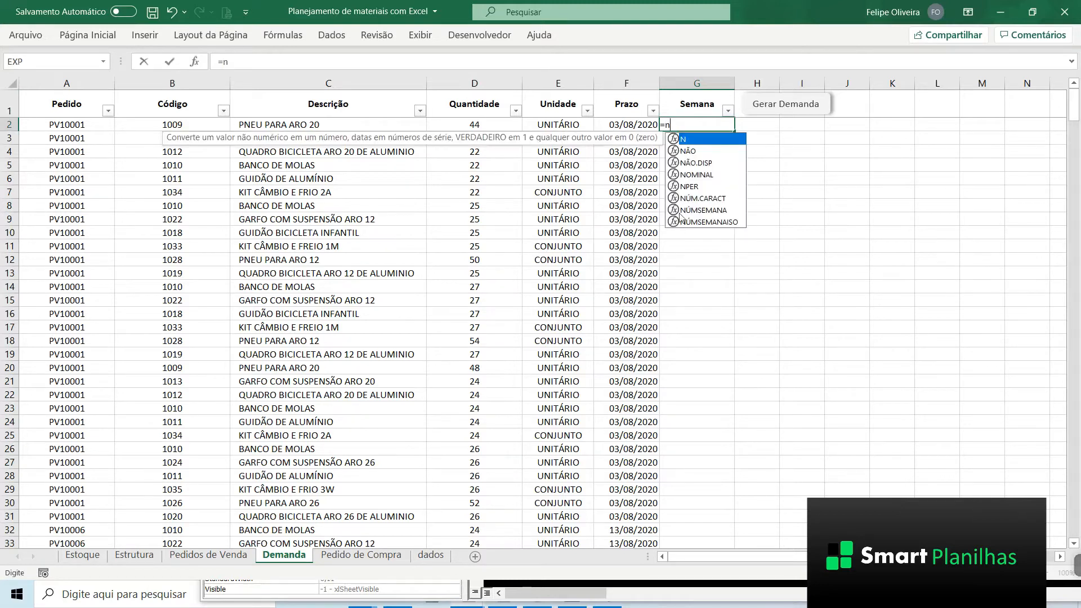
pyautogui.click(699, 213)
pyautogui.doubleClick(703, 210)
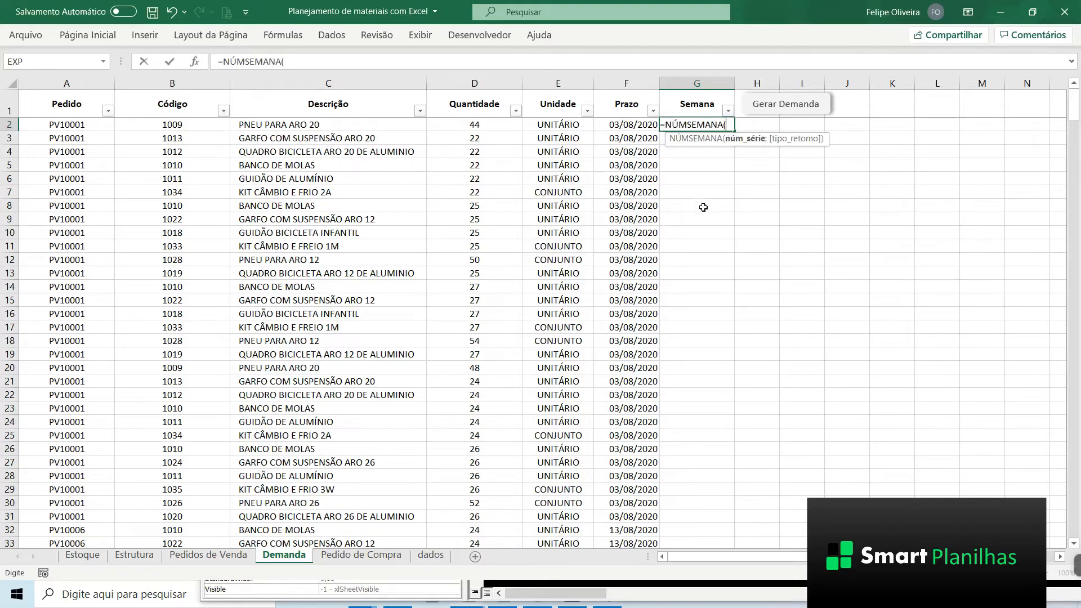
pyautogui.click(616, 122)
pyautogui.press('Return')
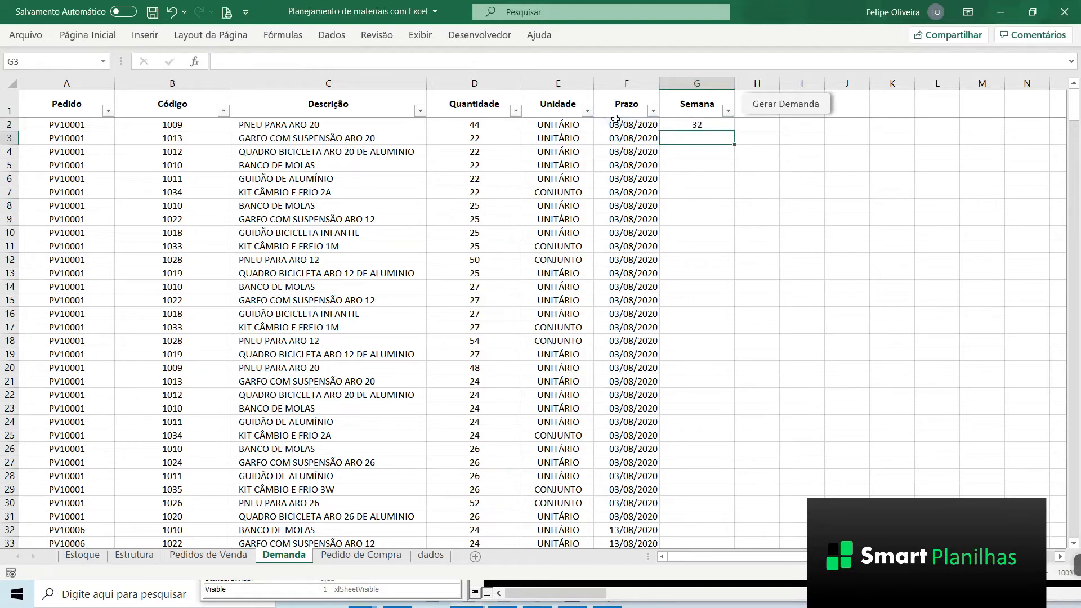
# Step: Fill the week number formula from G2 down all demand rows and check it against the Prazo dates
pyautogui.click(622, 120)
pyautogui.click(696, 125)
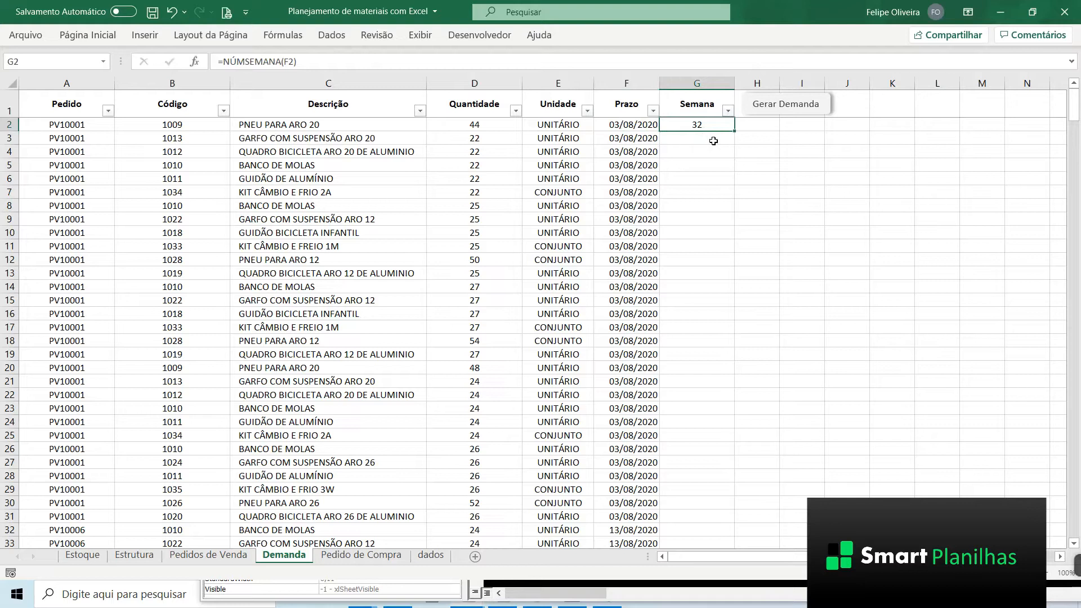
pyautogui.doubleClick(734, 131)
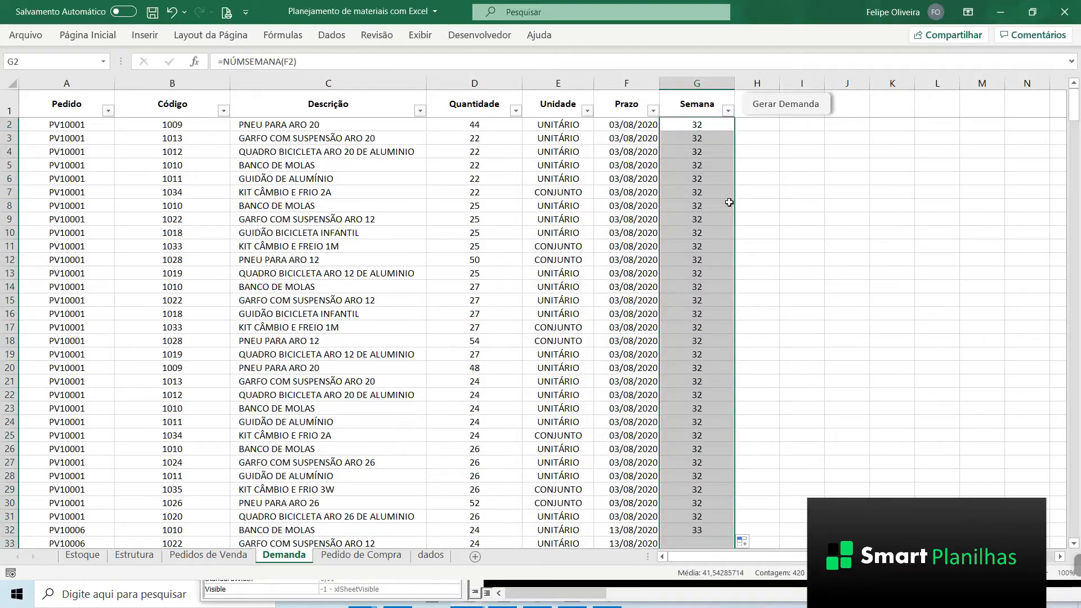
pyautogui.click(629, 245)
pyautogui.scroll(-3, 647, 256)
pyautogui.scroll(3, 648, 257)
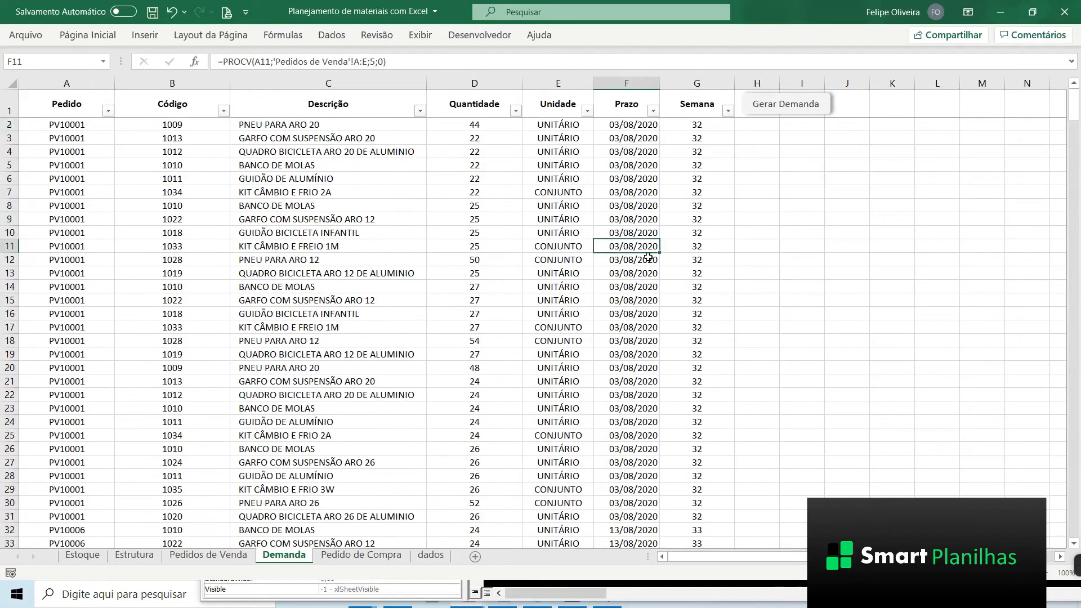
# Step: Create a pivot table on a new sheet from the Demanda range A1:G421, including the Prazo and Semana columns
pyautogui.click(619, 103)
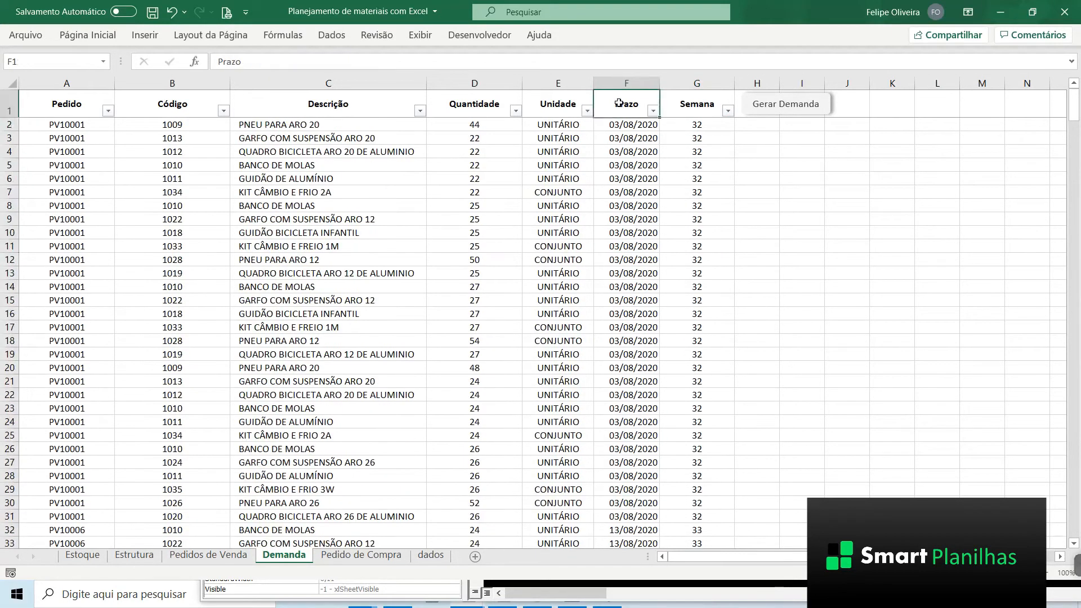
pyautogui.click(687, 102)
pyautogui.click(39, 103)
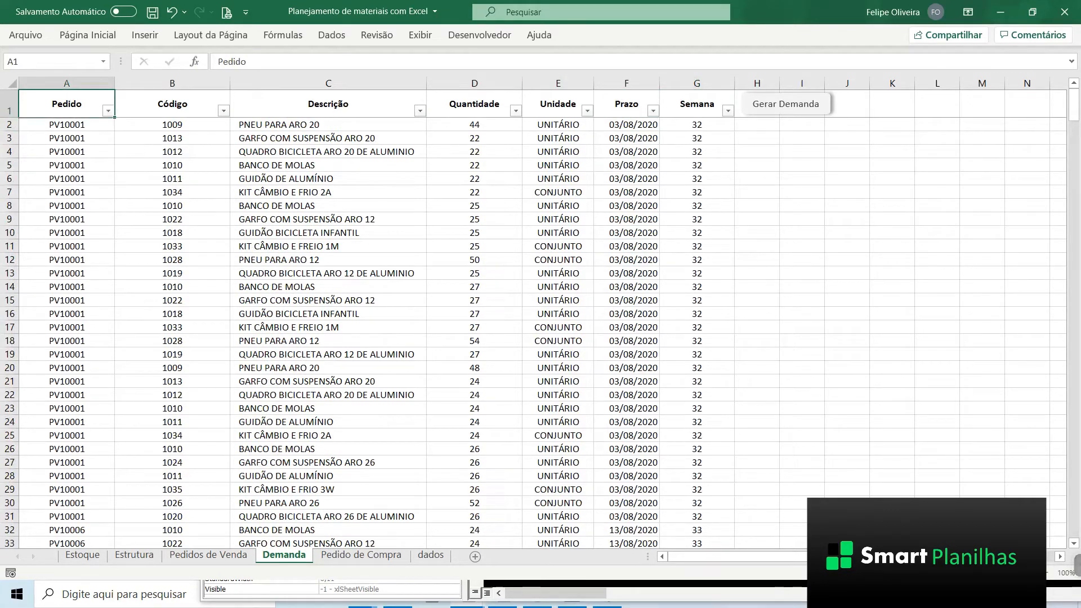
pyautogui.keyDown('shift'); pyautogui.click(709, 144); pyautogui.keyUp('shift')
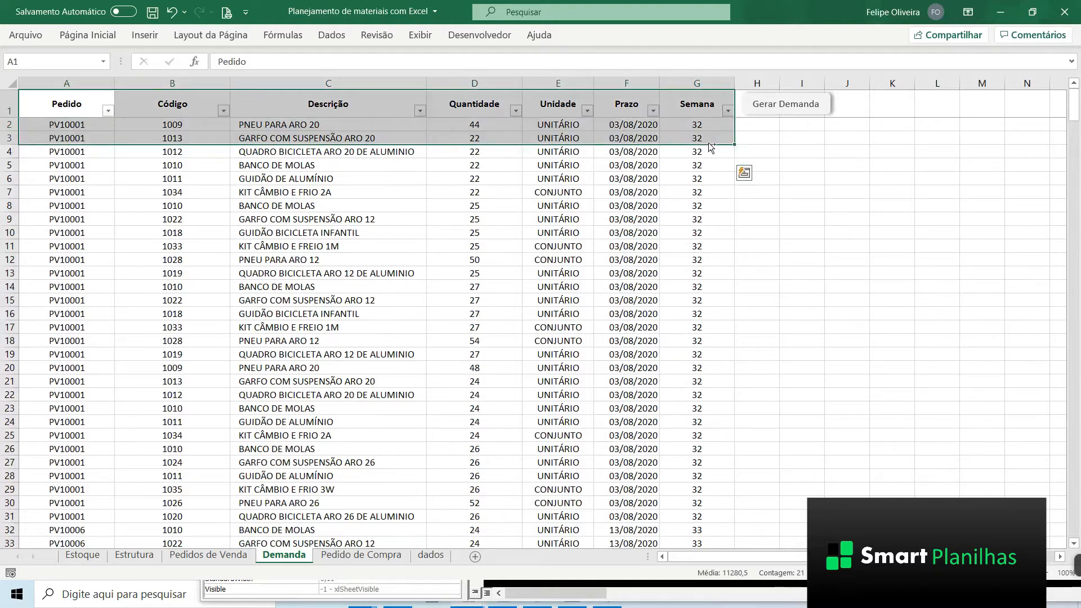
pyautogui.hotkey('ctrl', 'shift', 'Down')
pyautogui.scroll(-5, 433, 397)
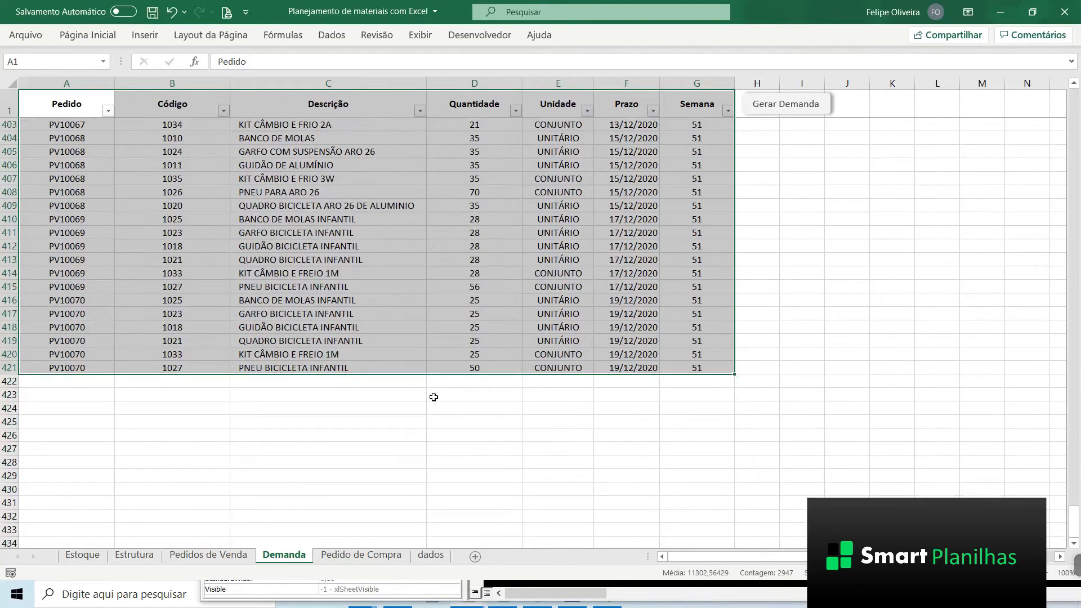
pyautogui.scroll(5, 339, 182)
pyautogui.click(144, 35)
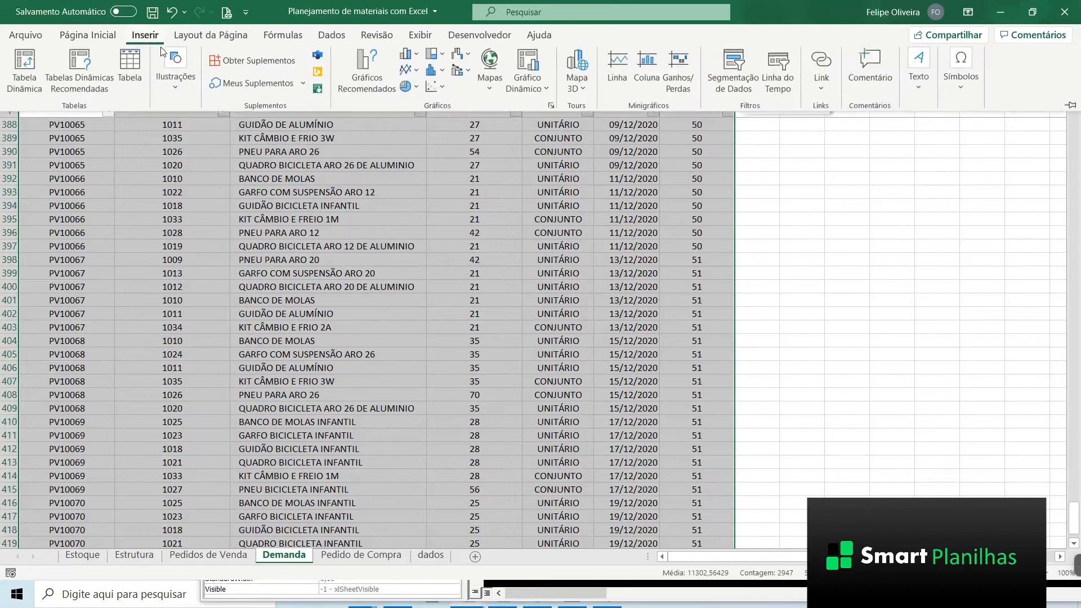
pyautogui.click(25, 90)
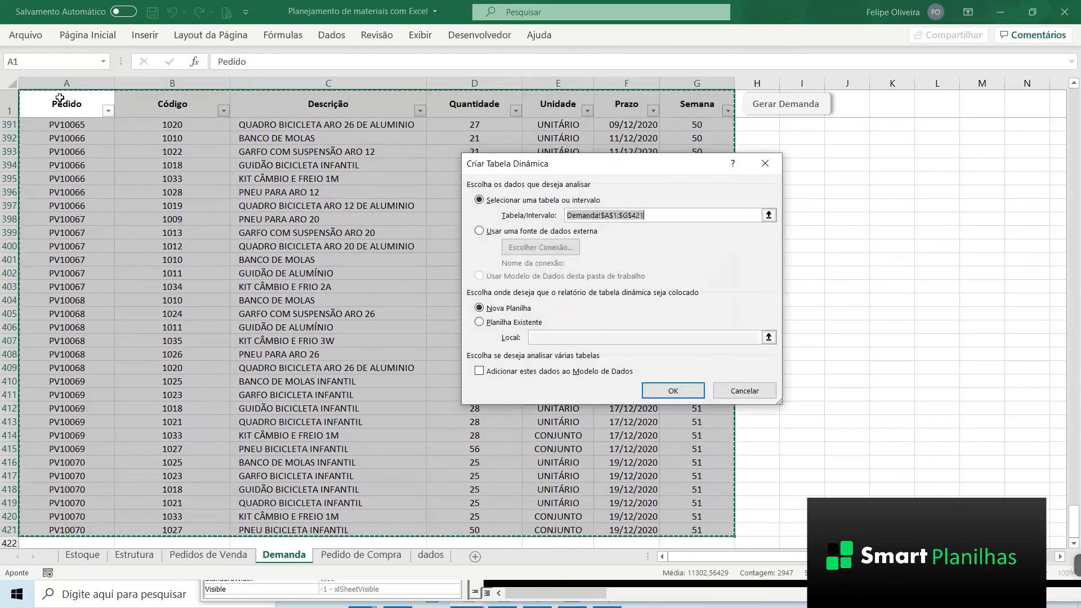
pyautogui.click(657, 393)
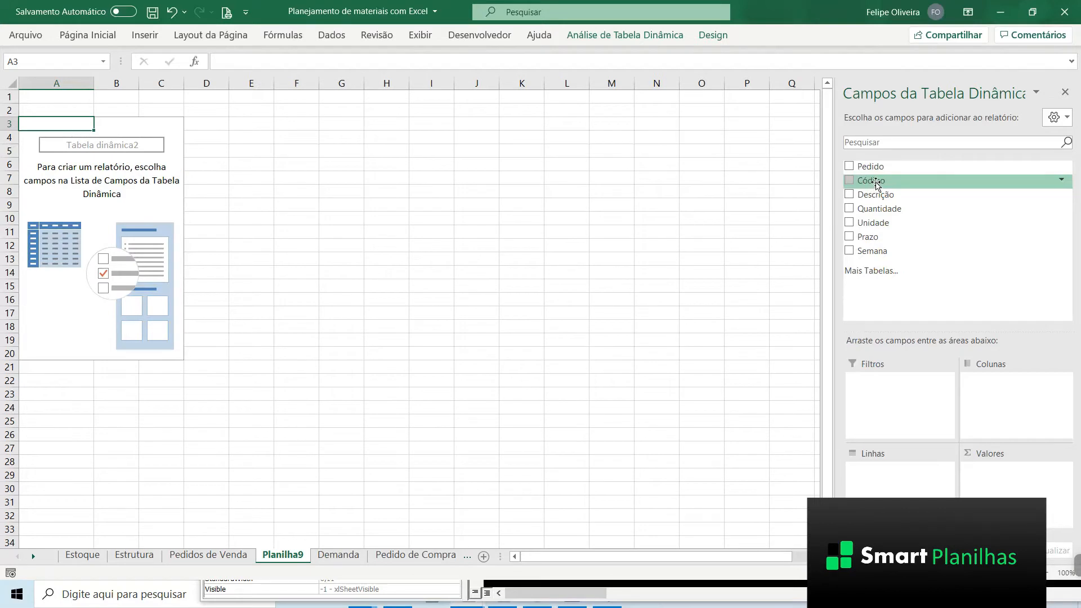
# Step: Add Código and Descrição as pivot row fields and show the Código item labels in tabular form
pyautogui.moveTo(877, 185); pyautogui.dragTo(900, 490)
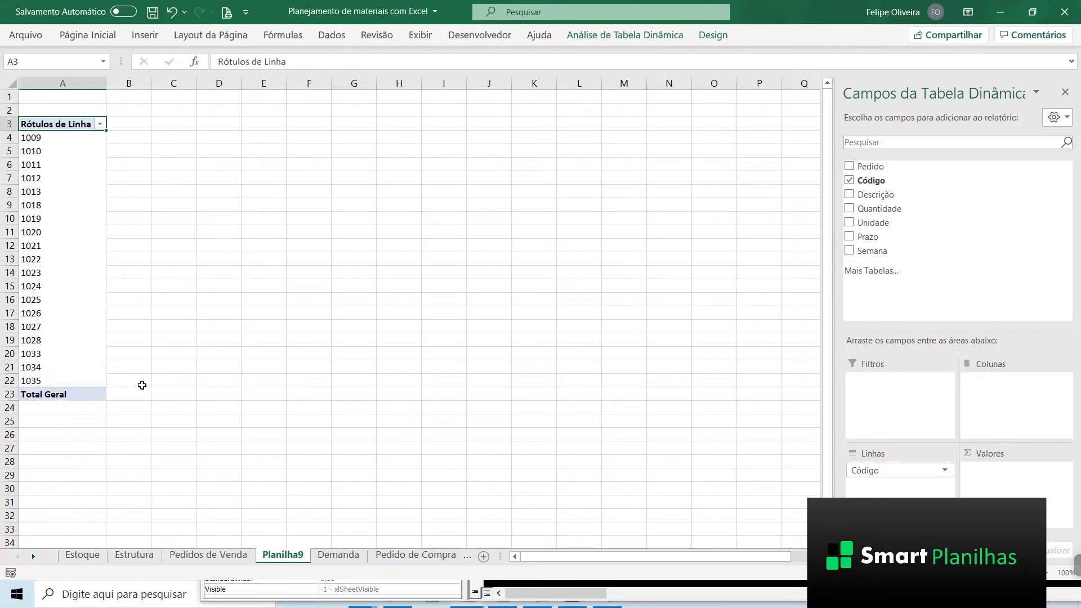
pyautogui.click(850, 195)
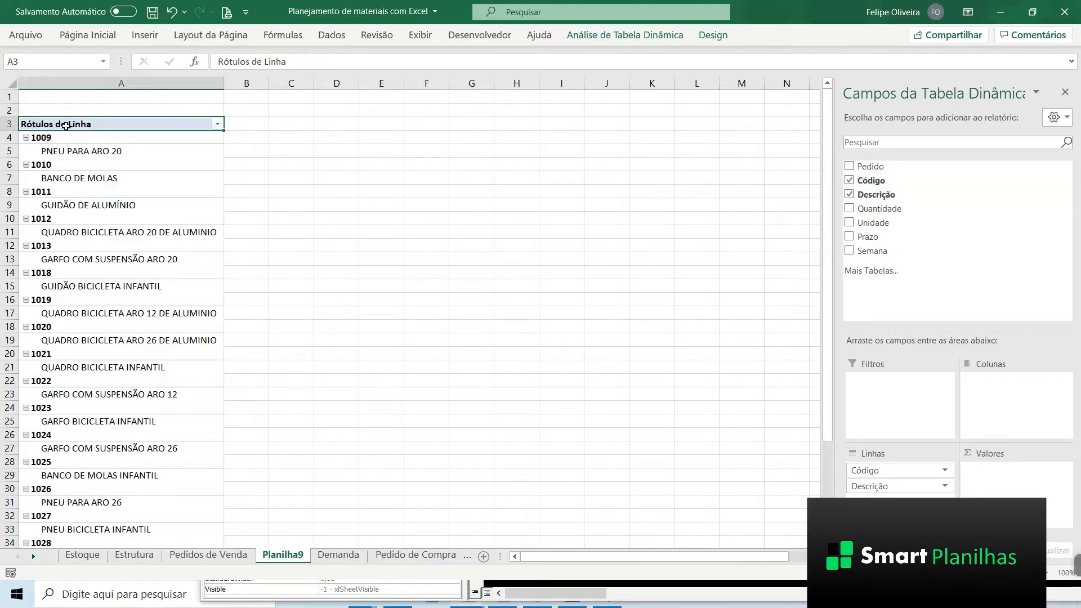
pyautogui.rightClick(64, 137)
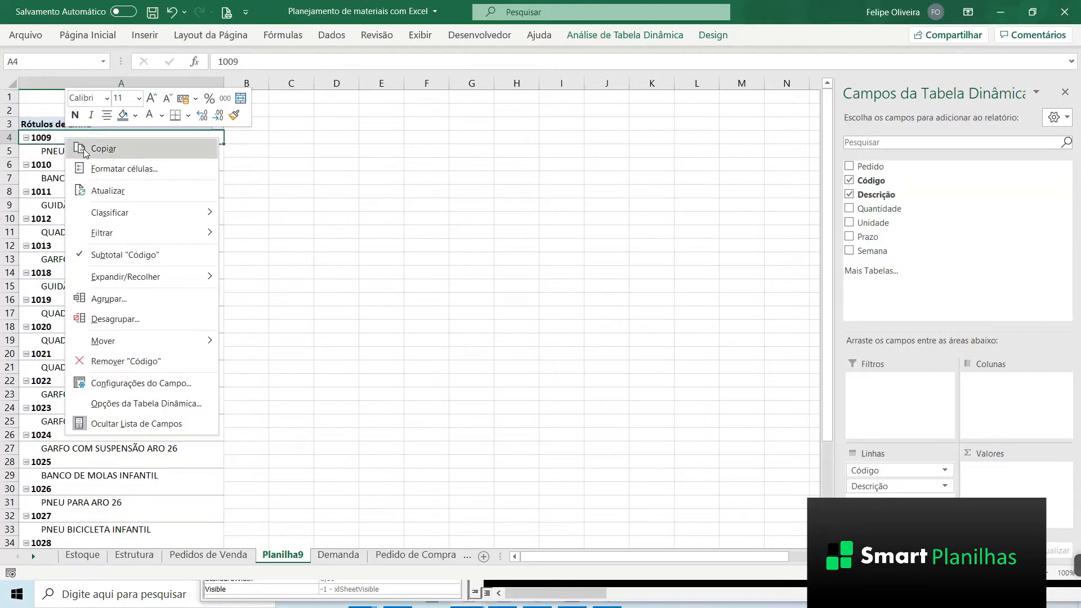
pyautogui.click(141, 384)
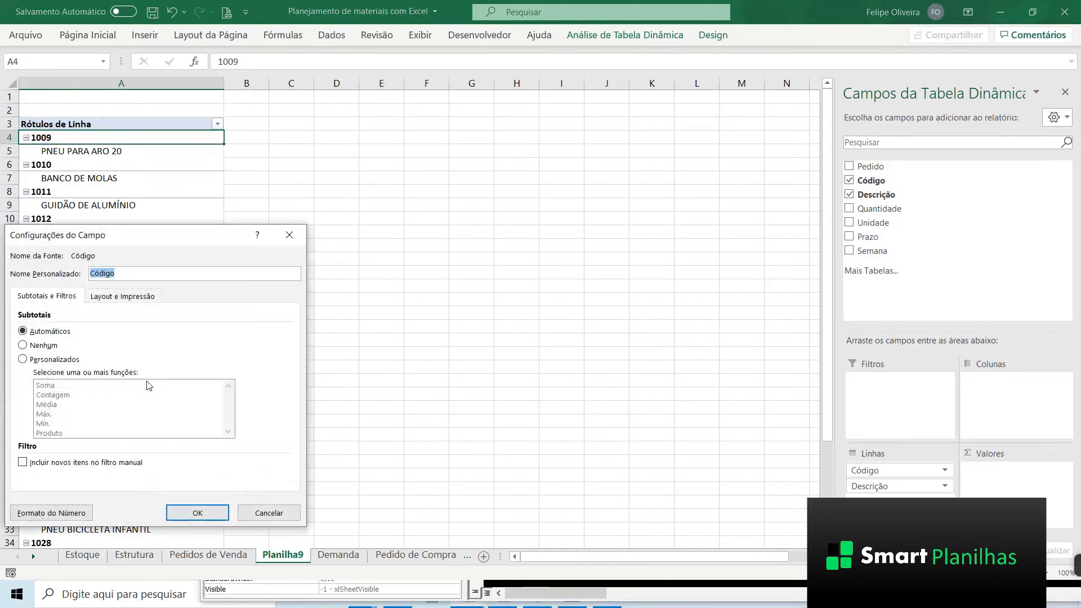
pyautogui.click(109, 299)
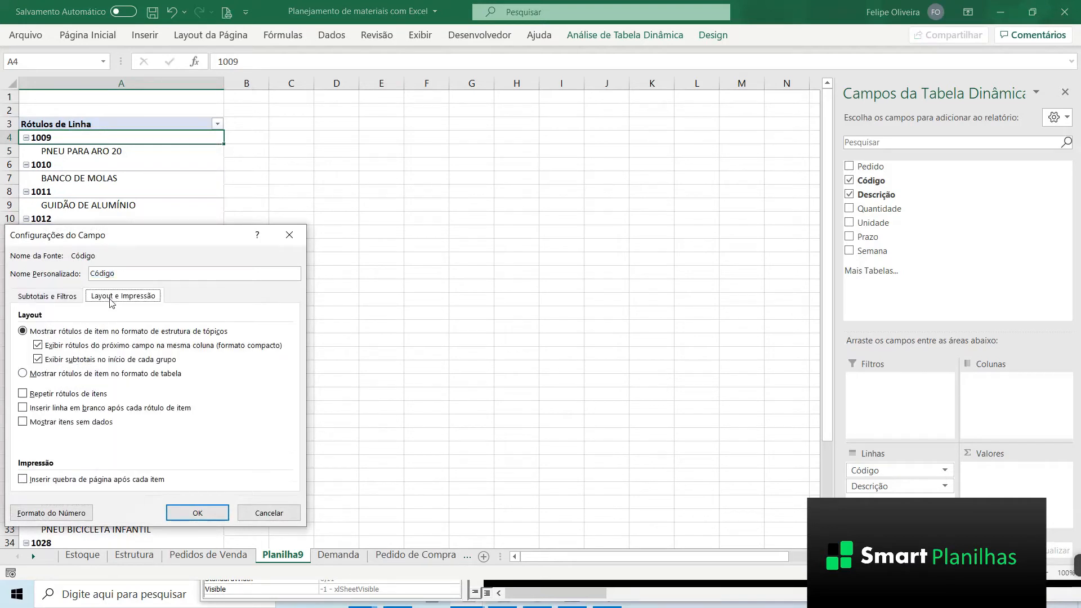
pyautogui.click(55, 375)
pyautogui.click(198, 513)
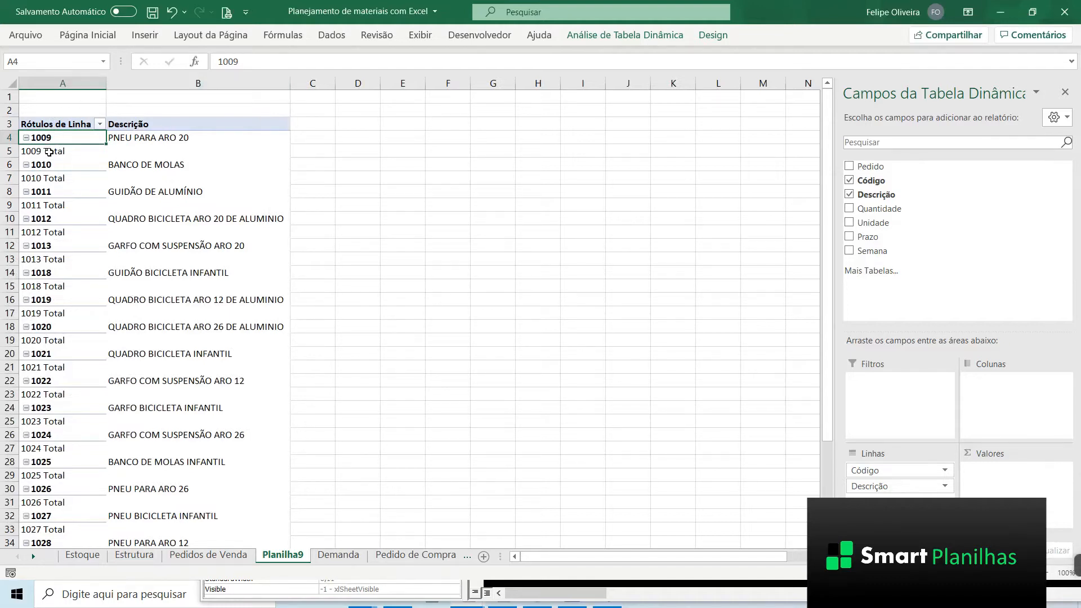
# Step: Remove the Código subtotals from the pivot table so each component takes a single row
pyautogui.rightClick(49, 152)
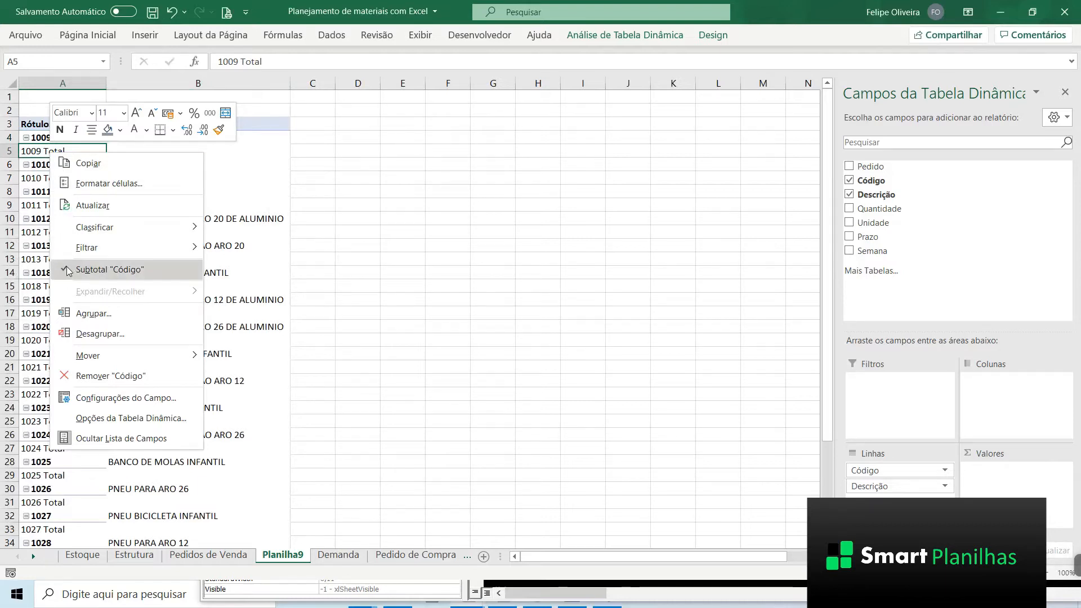
pyautogui.click(82, 271)
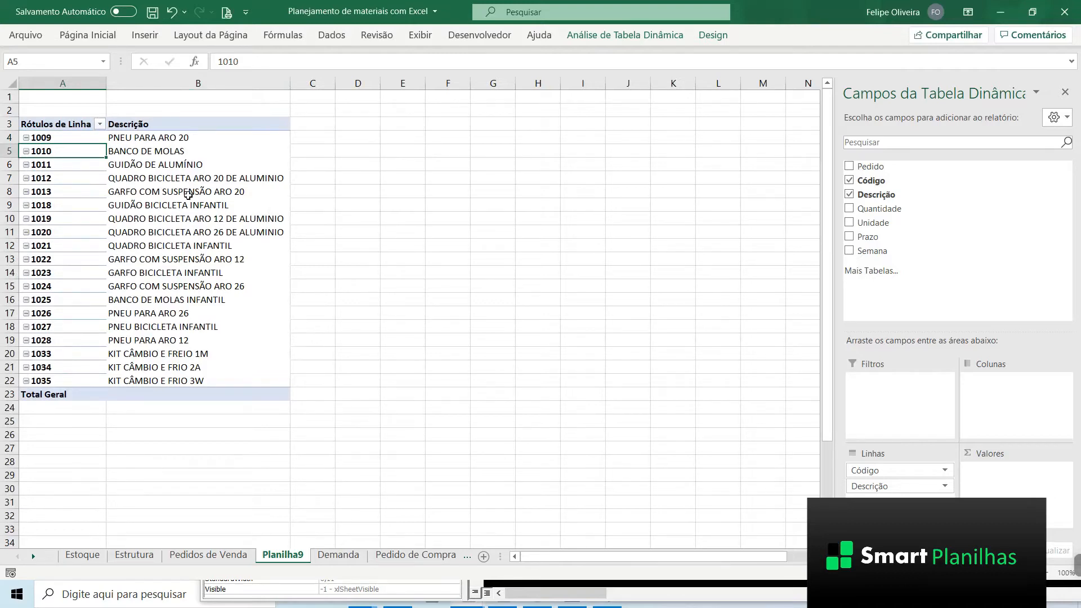
pyautogui.click(69, 143)
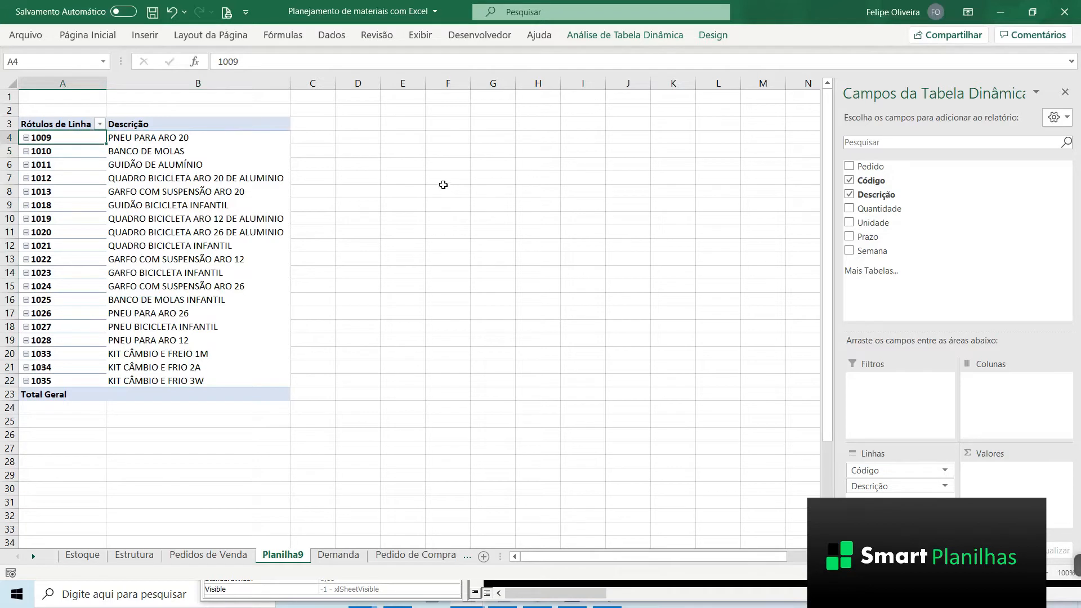
# Step: Add Quantidade to the pivot values as a sum and review the total demand per component
pyautogui.click(849, 209)
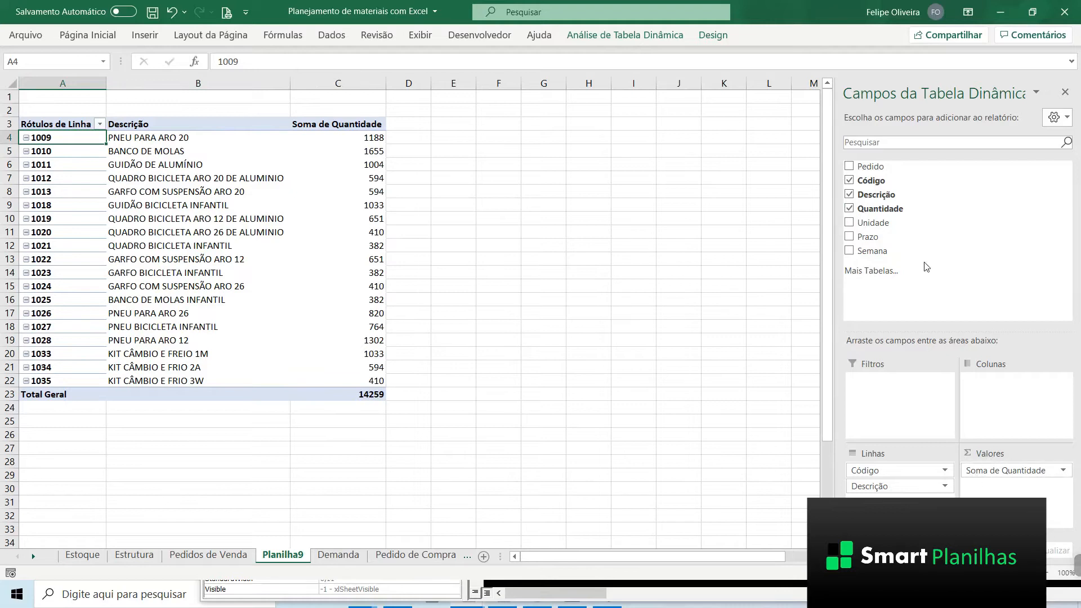
pyautogui.click(850, 208)
pyautogui.moveTo(879, 208); pyautogui.dragTo(1008, 475)
pyautogui.click(148, 138)
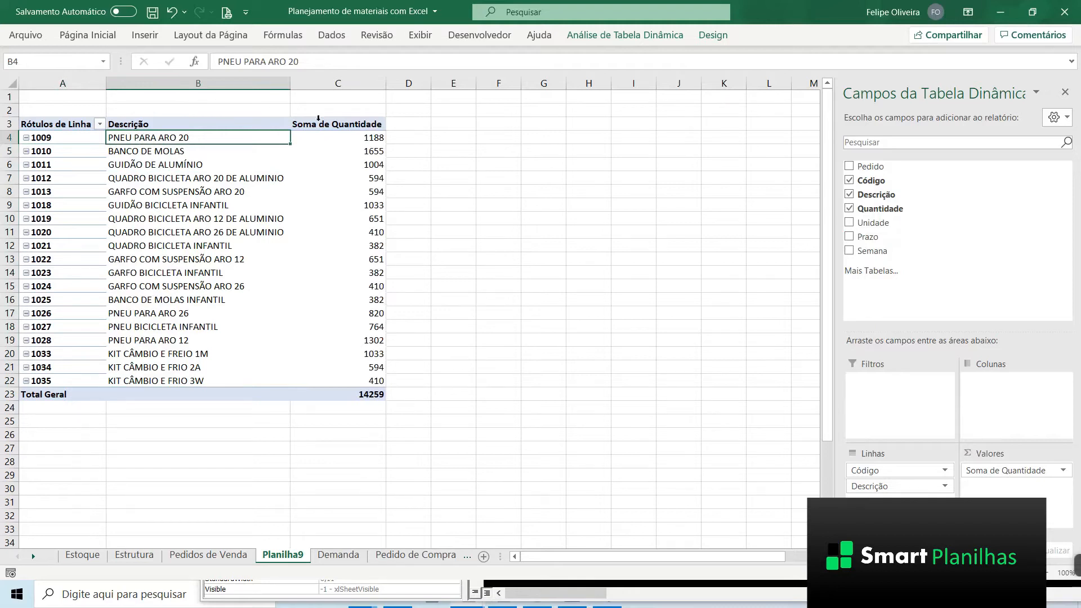
pyautogui.click(178, 151)
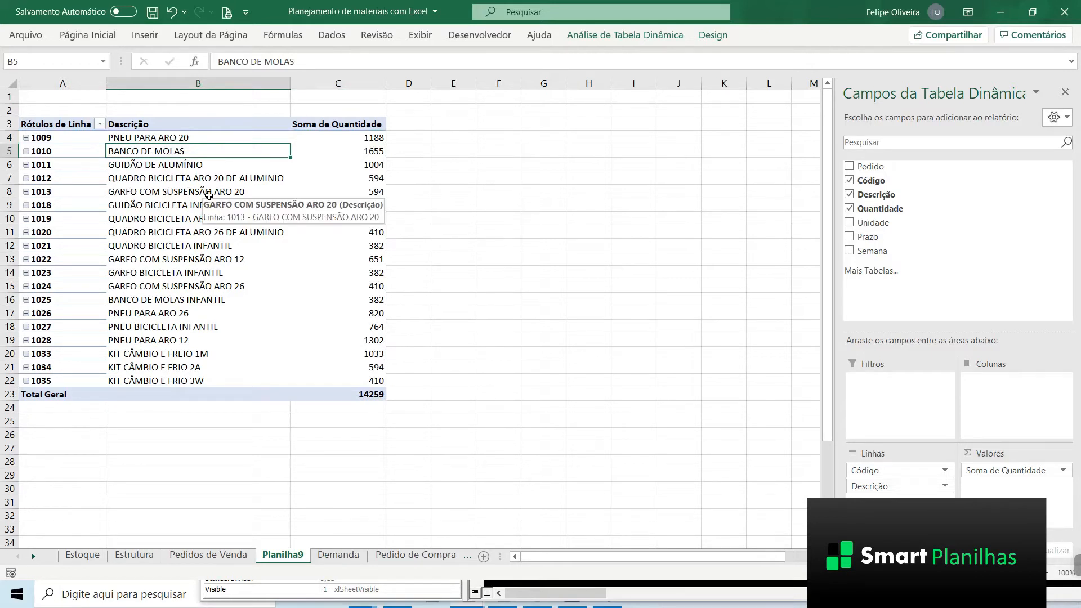
pyautogui.click(342, 137)
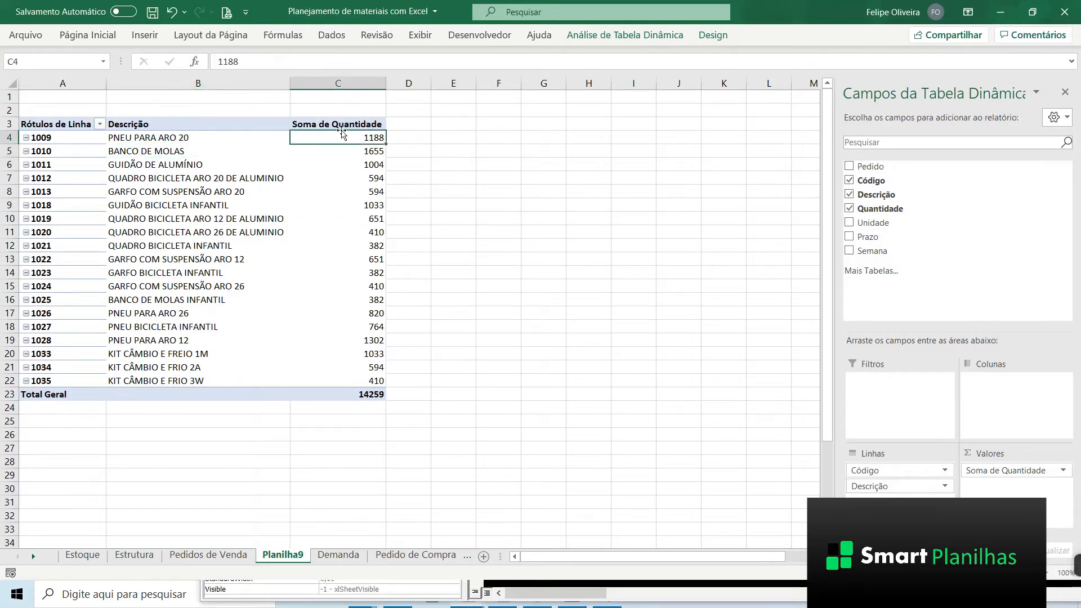
pyautogui.click(198, 145)
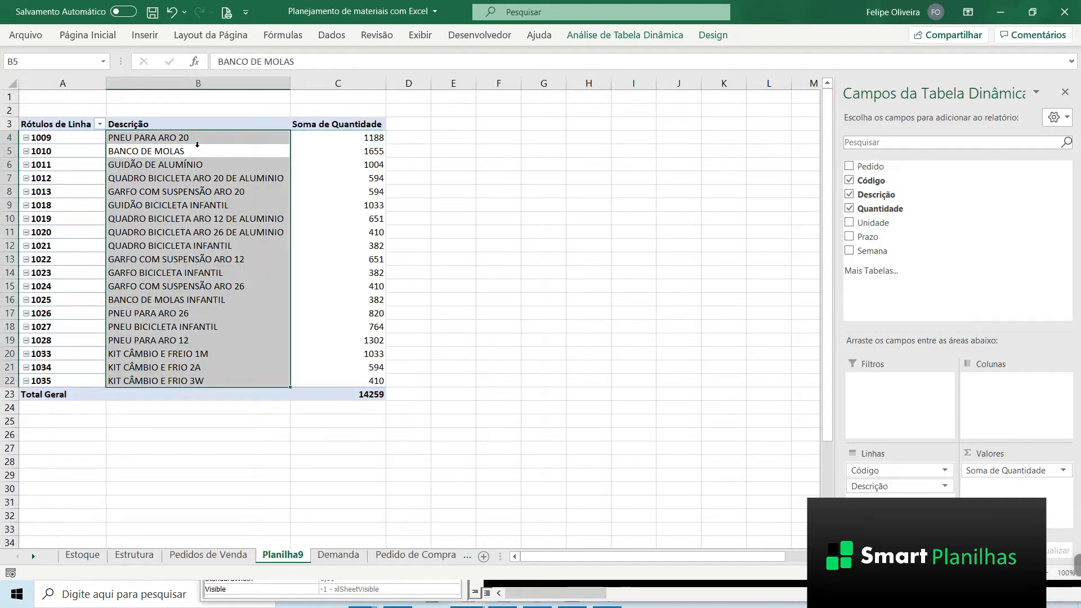
pyautogui.click(353, 139)
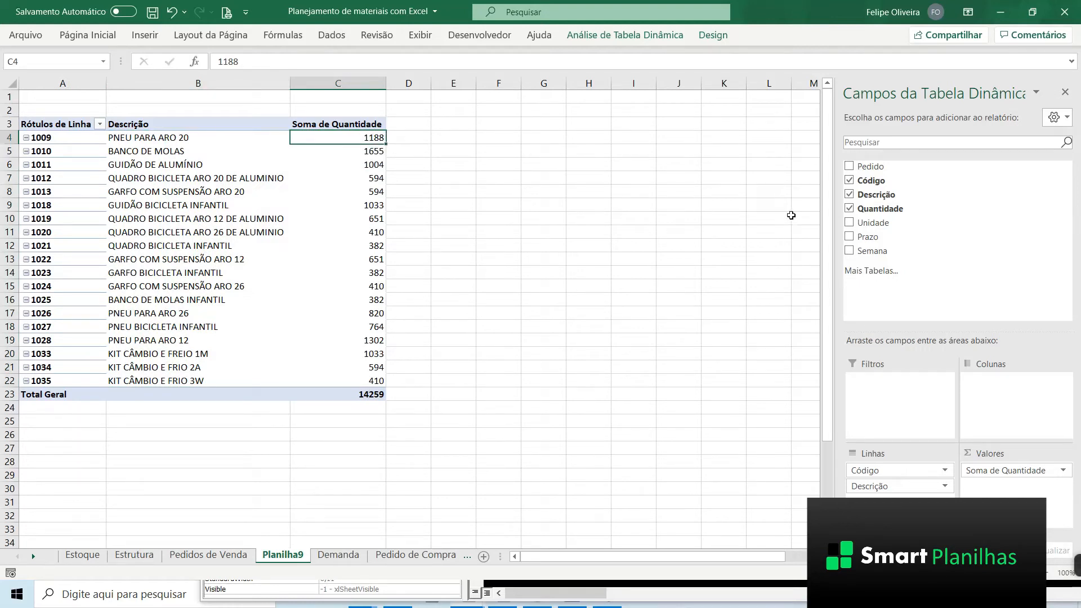
# Step: Split the pivot quantities by Semana across the columns and check the weekly demand for PNEU PARA ARO 20
pyautogui.moveTo(870, 251); pyautogui.dragTo(1002, 393)
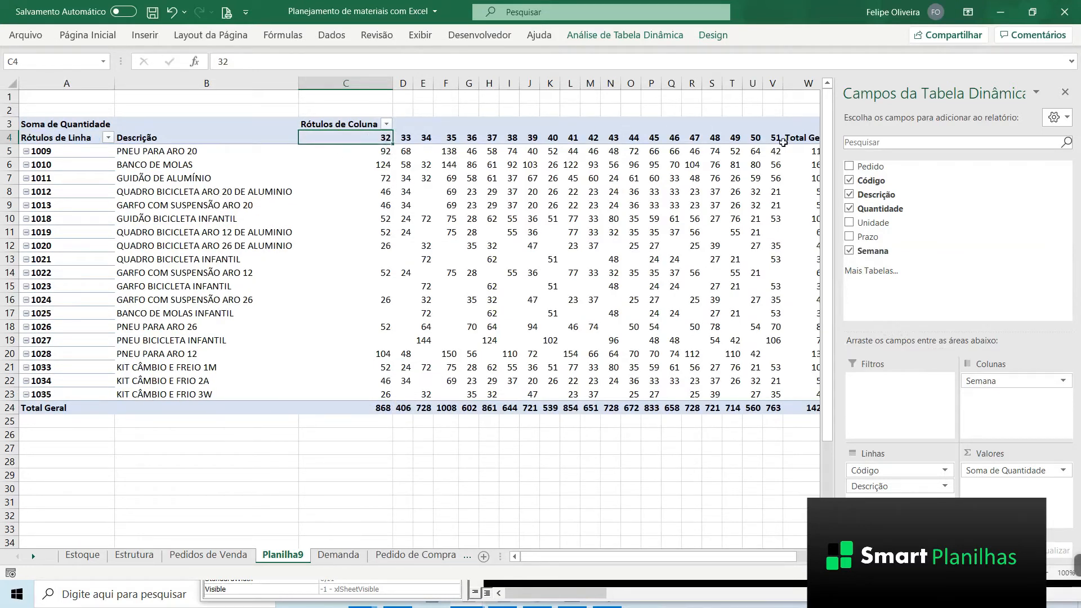
pyautogui.moveTo(836, 114); pyautogui.dragTo(877, 114)
pyautogui.click(264, 157)
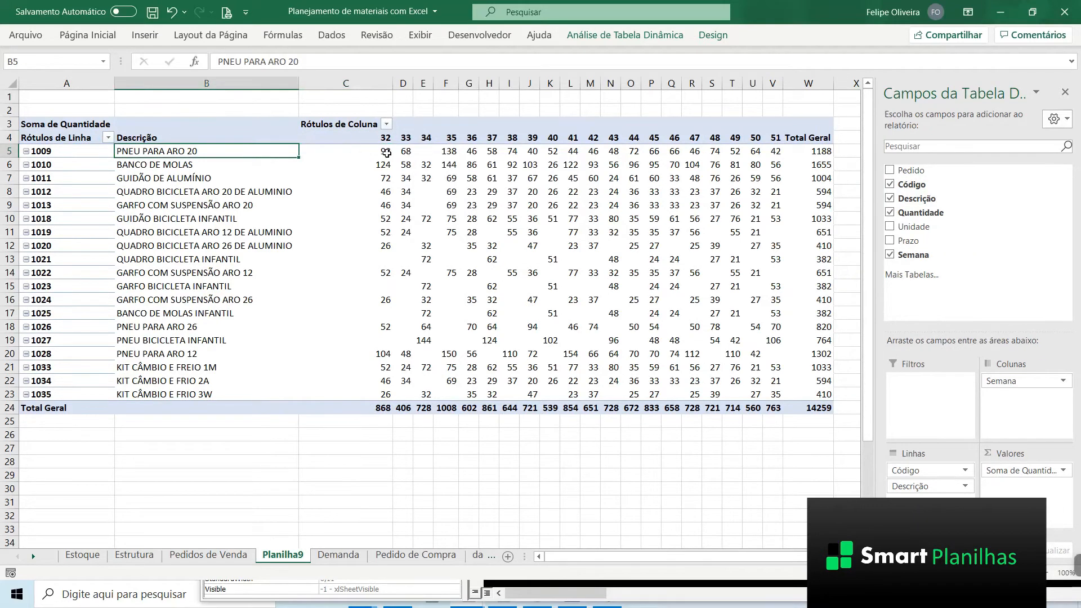
pyautogui.press('Right')
pyautogui.press('Right')
pyautogui.press('Right')
pyautogui.press('Right')
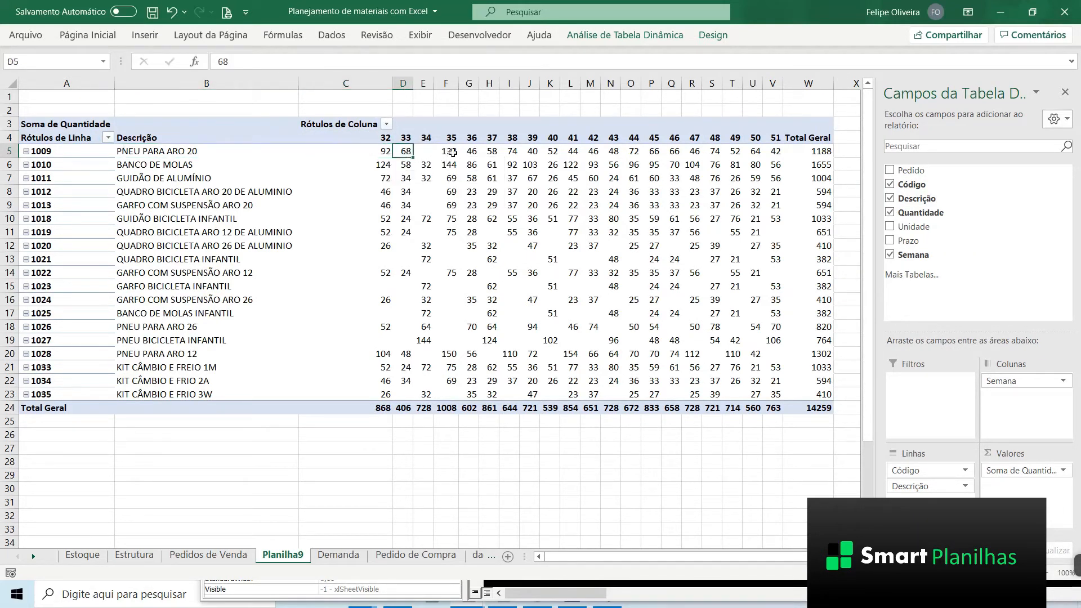
pyautogui.click(493, 153)
pyautogui.click(612, 153)
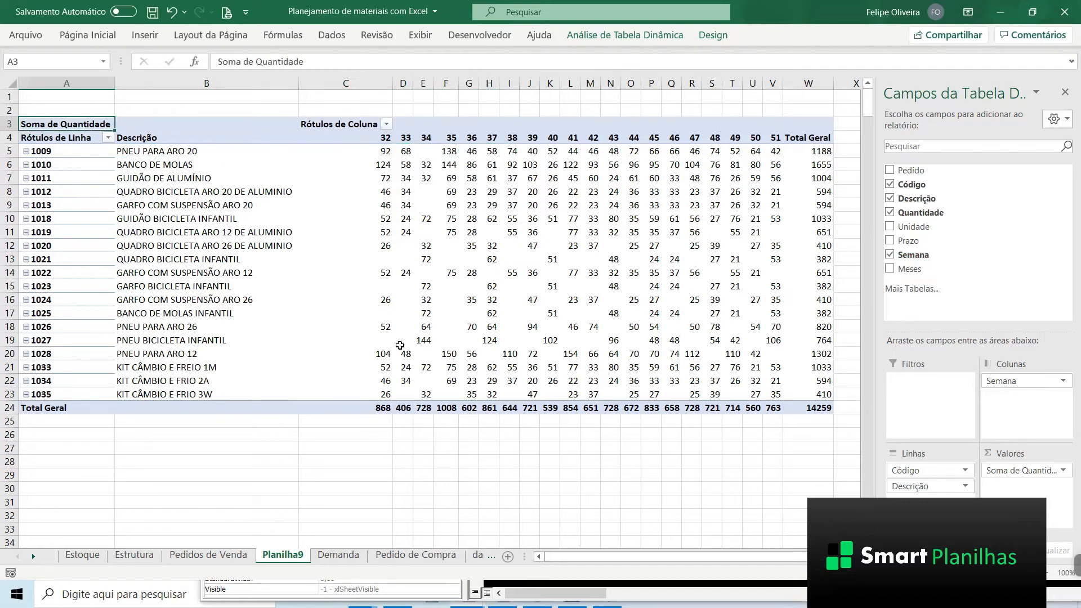
# Step: Replace Semana with Meses as the pivot column field and review the monthly demand for the first components
pyautogui.click(890, 254)
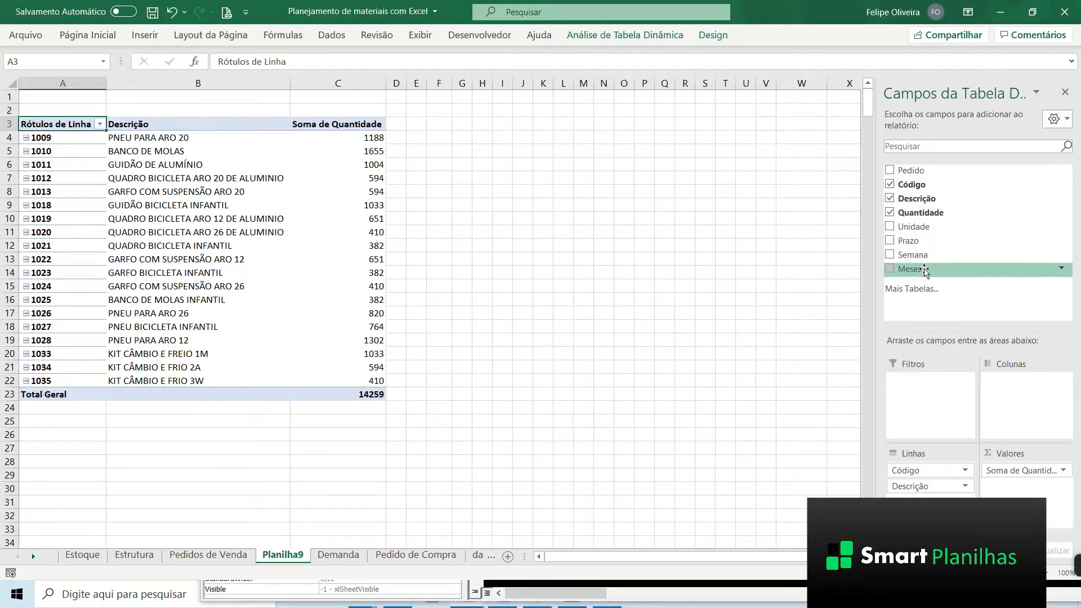
pyautogui.moveTo(929, 274)
pyautogui.mouseDown()
pyautogui.moveTo(923, 290)
pyautogui.moveTo(960, 374)
pyautogui.moveTo(1043, 401)
pyautogui.mouseUp()
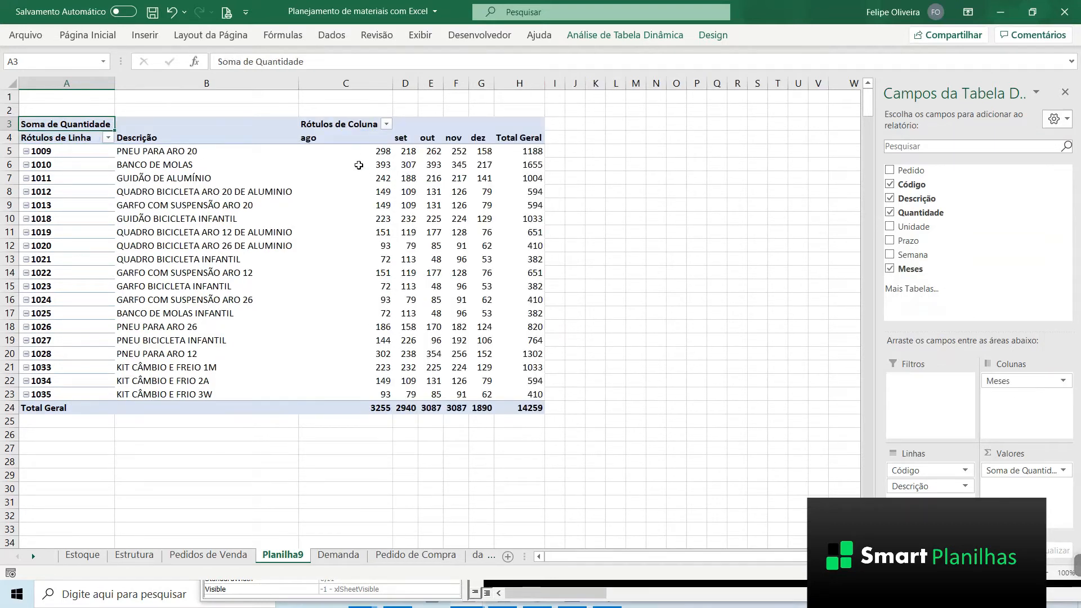
pyautogui.click(345, 152)
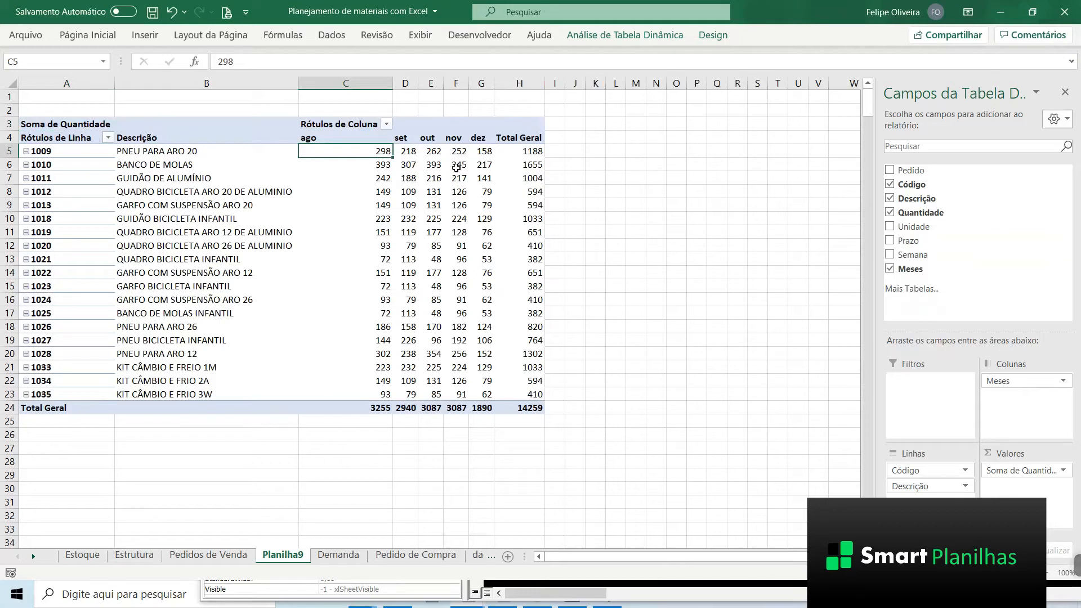
pyautogui.moveTo(533, 150)
pyautogui.click(153, 152)
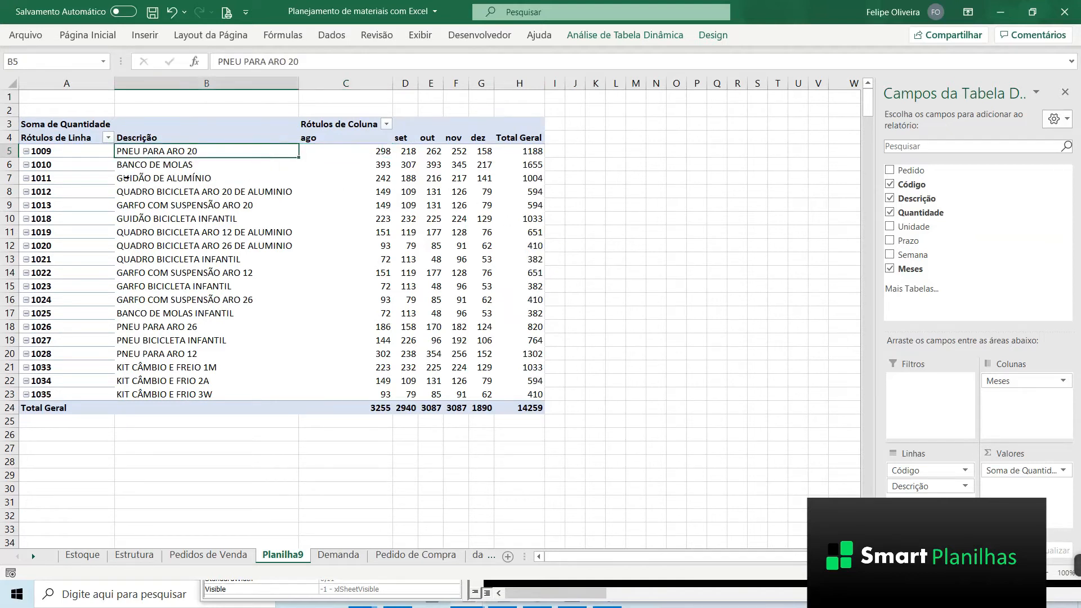
pyautogui.click(141, 166)
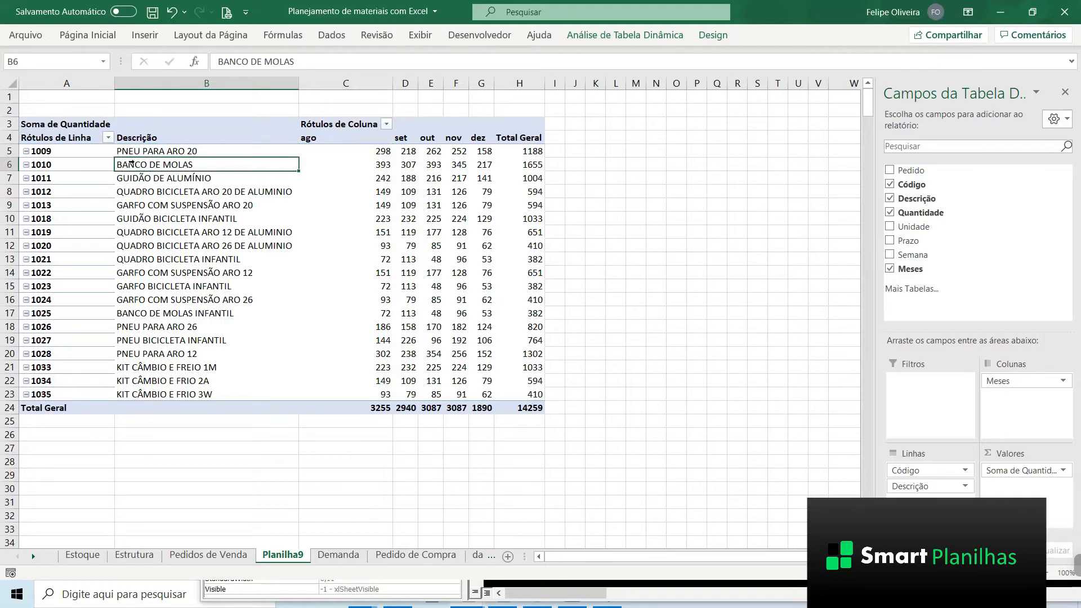
pyautogui.click(144, 154)
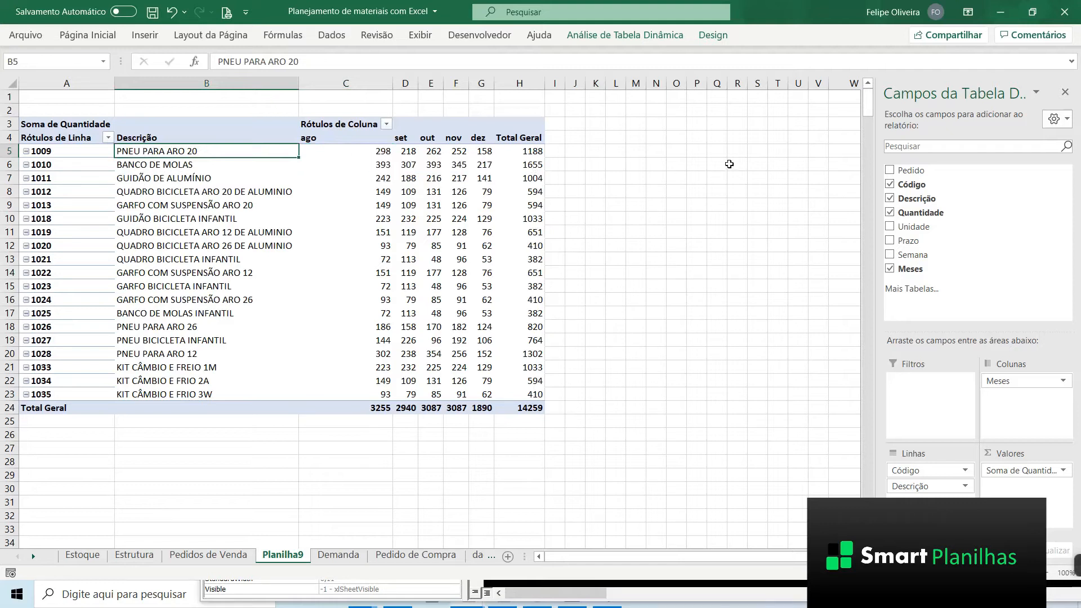
# Step: Add Pedido to the pivot rows and examine the sales orders and monthly quantities behind PNEU PARA ARO 20
pyautogui.click(890, 170)
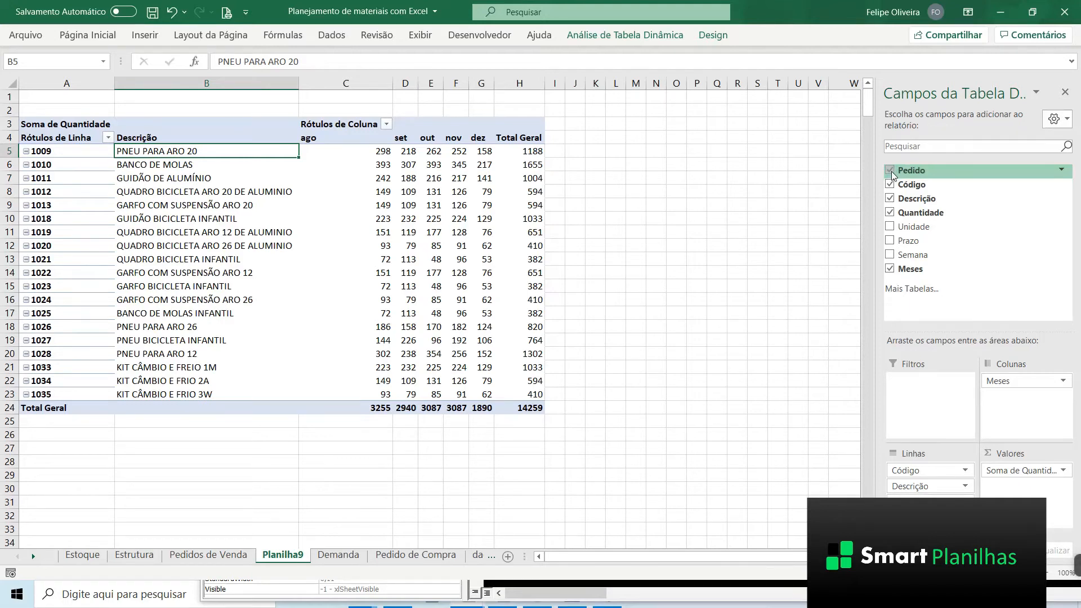
pyautogui.moveTo(168, 166); pyautogui.dragTo(179, 413)
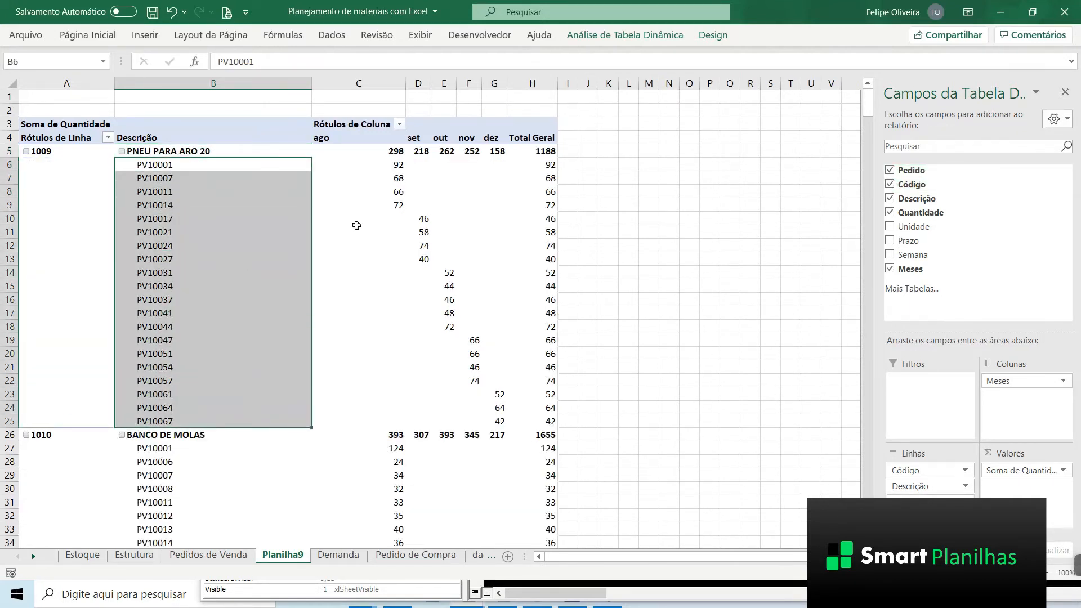
pyautogui.moveTo(396, 169); pyautogui.dragTo(498, 419)
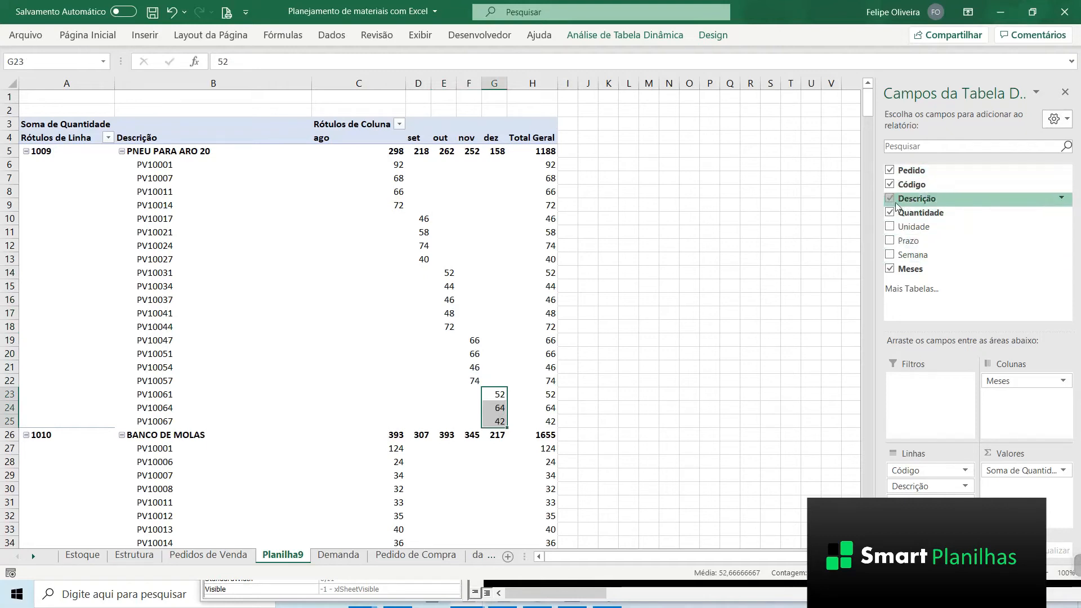
# Step: Remove Pedido from the pivot rows and convert the pivot table in columns A:H to static values with Paste Special
pyautogui.click(890, 170)
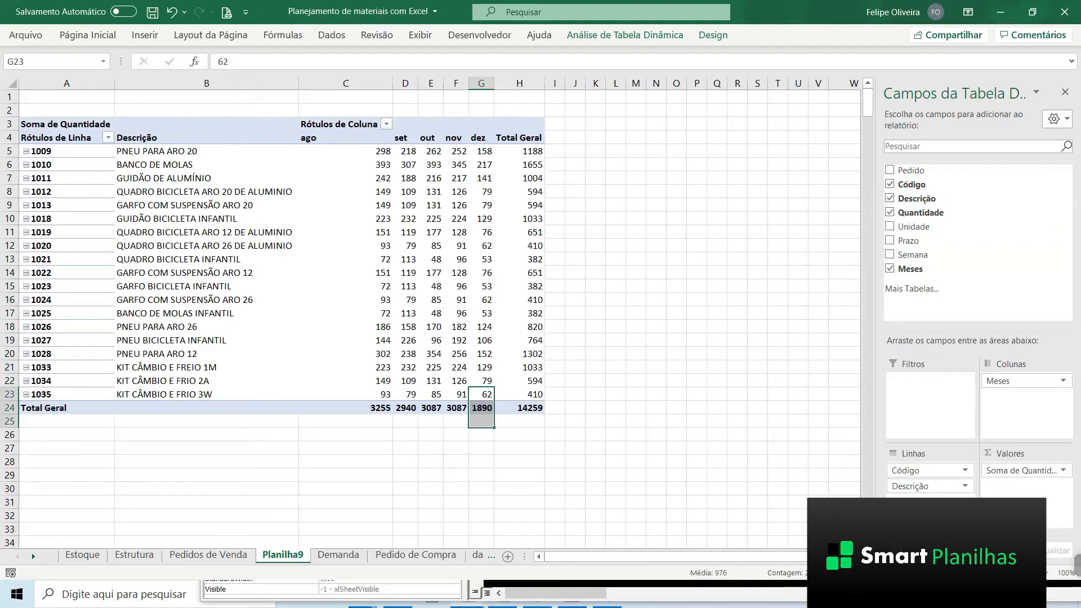
pyautogui.click(66, 205)
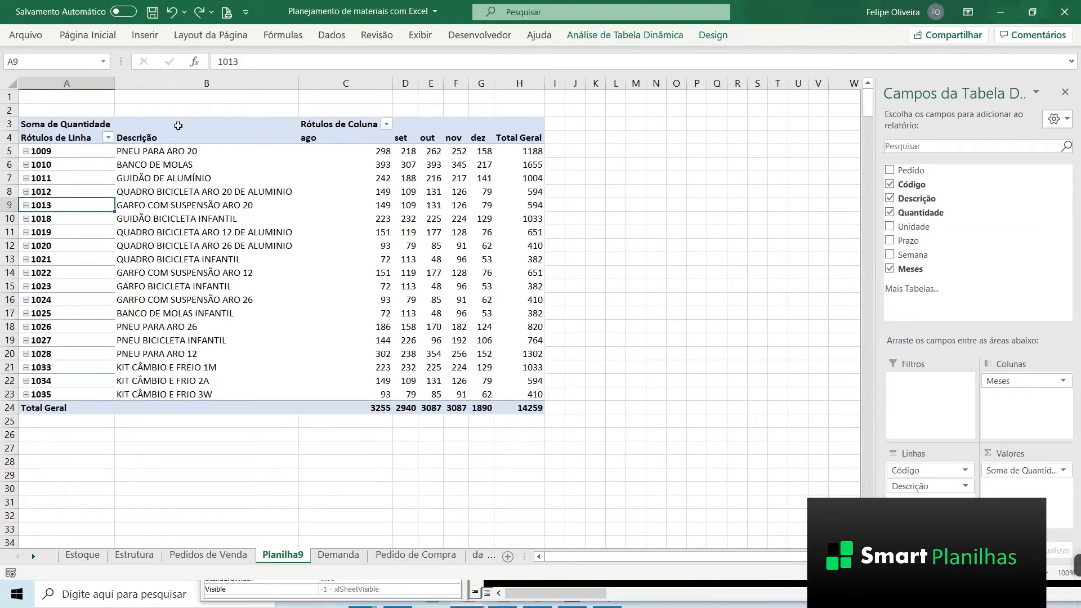
pyautogui.moveTo(510, 83); pyautogui.dragTo(62, 84)
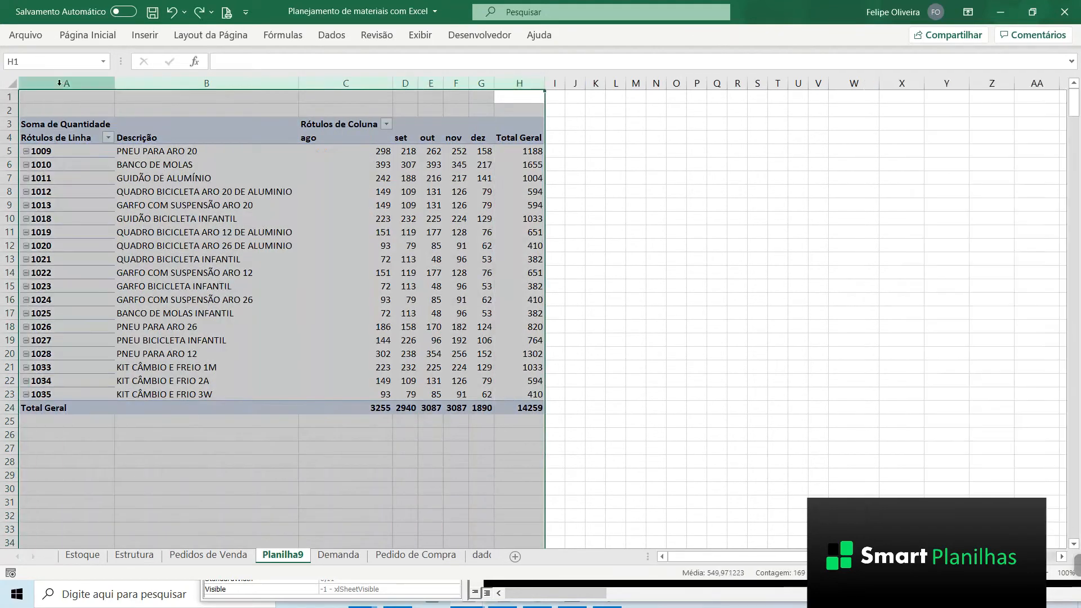
pyautogui.hotkey('ctrl', 'c')
pyautogui.rightClick(61, 100)
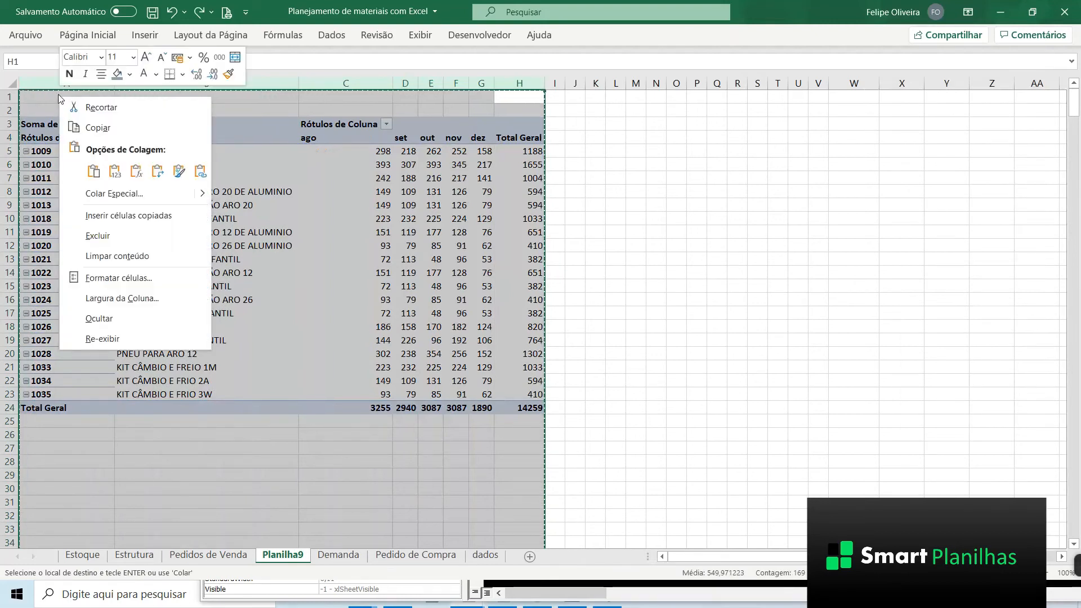
pyautogui.click(121, 195)
pyautogui.moveTo(155, 62); pyautogui.dragTo(345, 73)
pyautogui.click(150, 140)
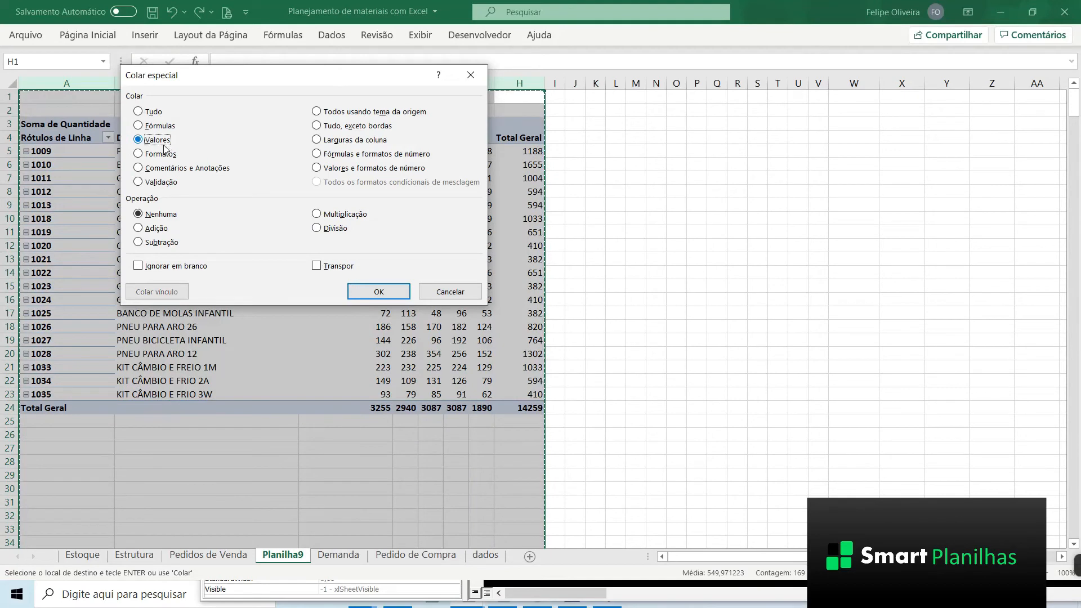
pyautogui.click(375, 291)
pyautogui.click(362, 283)
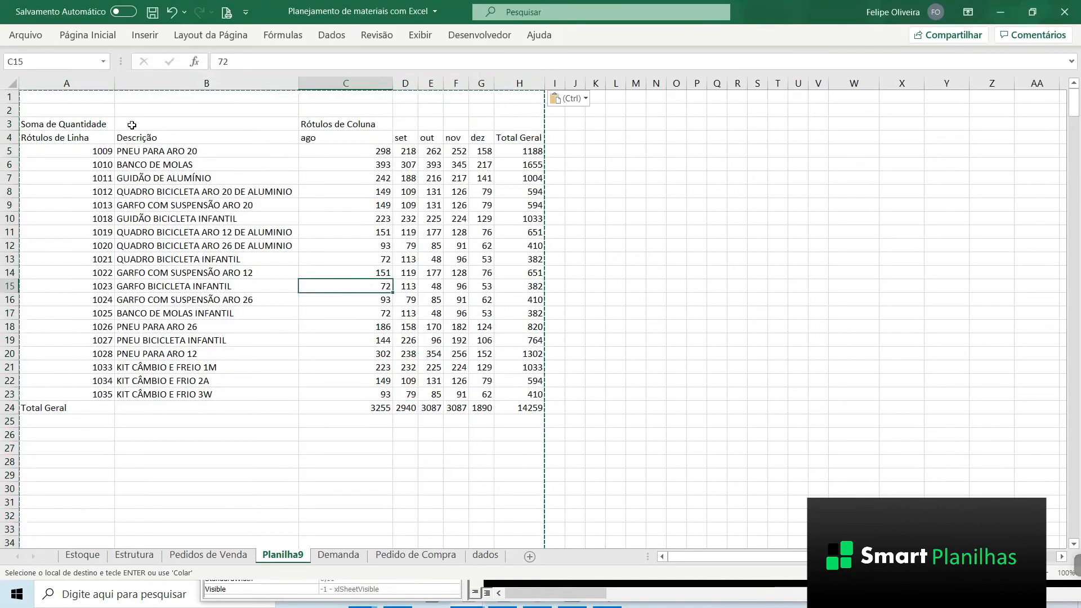
# Step: Center the contents of columns A through H
pyautogui.moveTo(66, 82); pyautogui.dragTo(519, 83)
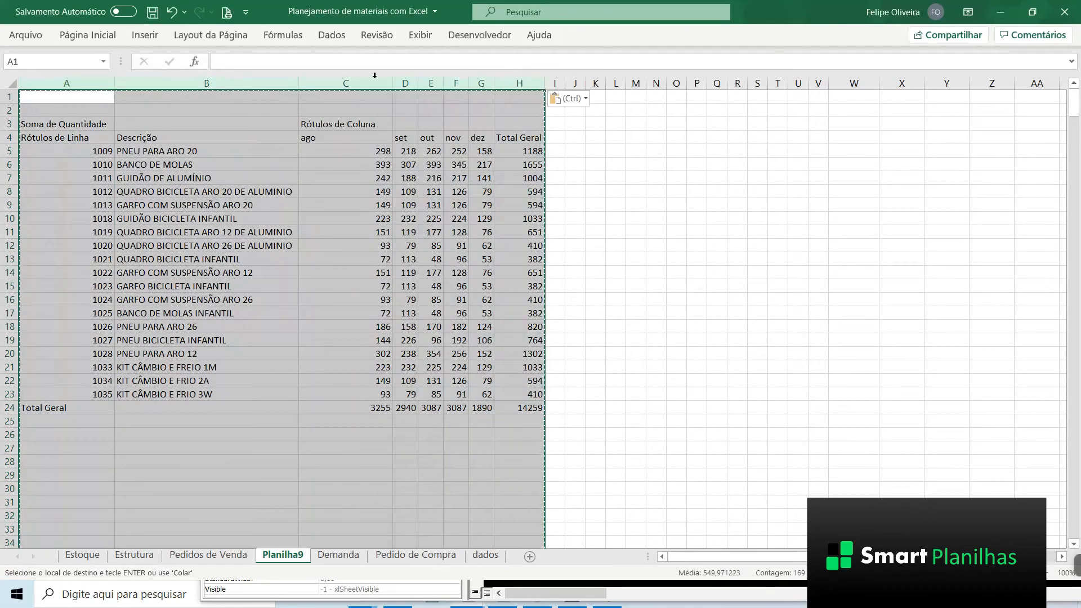
pyautogui.click(88, 35)
pyautogui.click(275, 84)
pyautogui.click(133, 214)
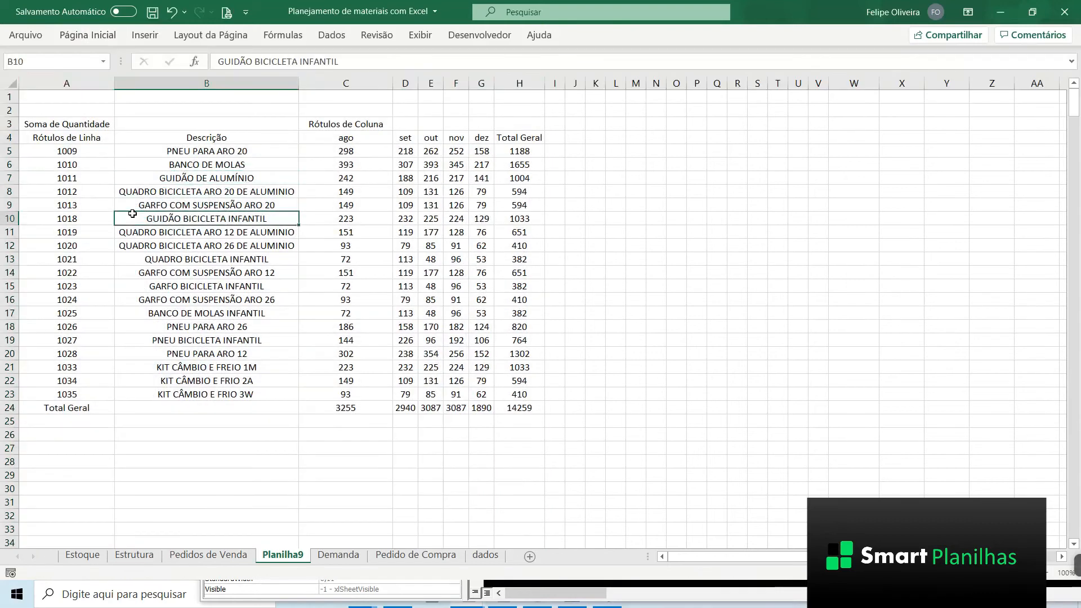
# Step: Delete the three rows above the table headers and remove the Total Geral row below the last component
pyautogui.moveTo(14, 101); pyautogui.dragTo(14, 125)
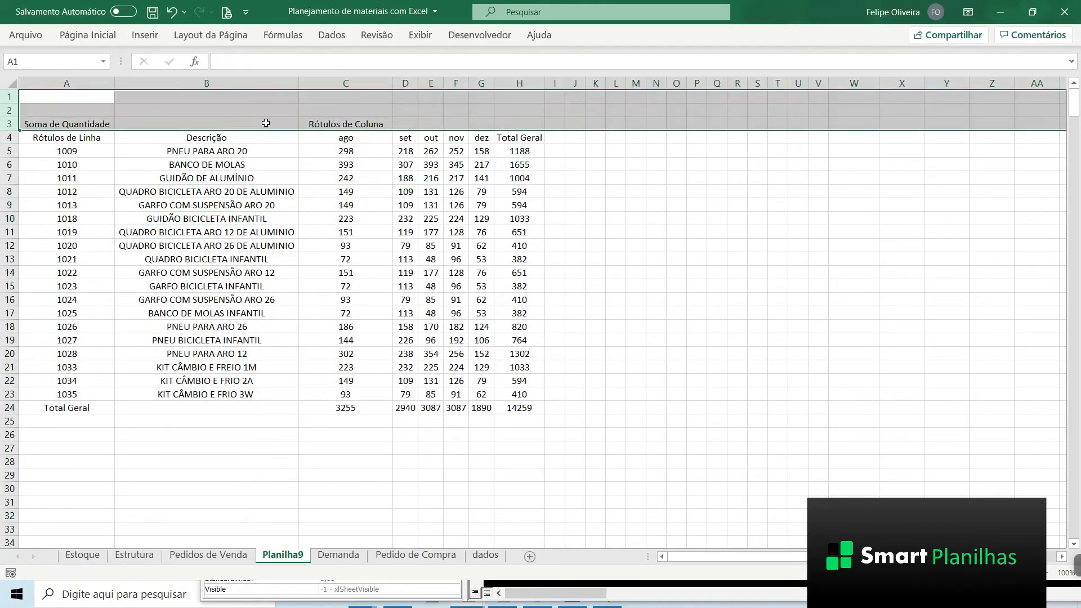
pyautogui.hotkey('ctrl', '-')
pyautogui.click(95, 178)
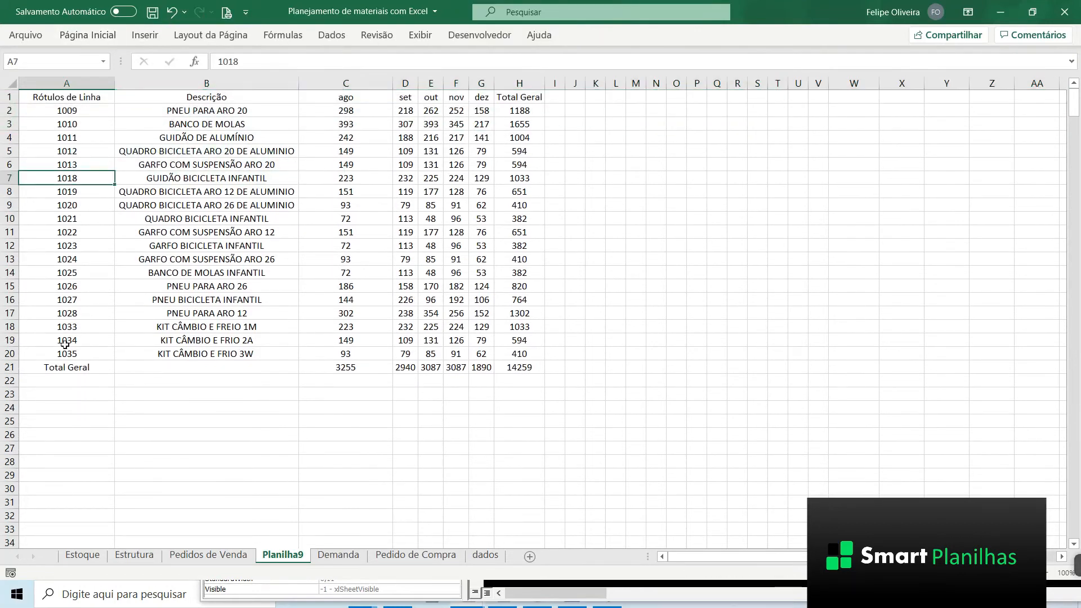
pyautogui.click(6, 367)
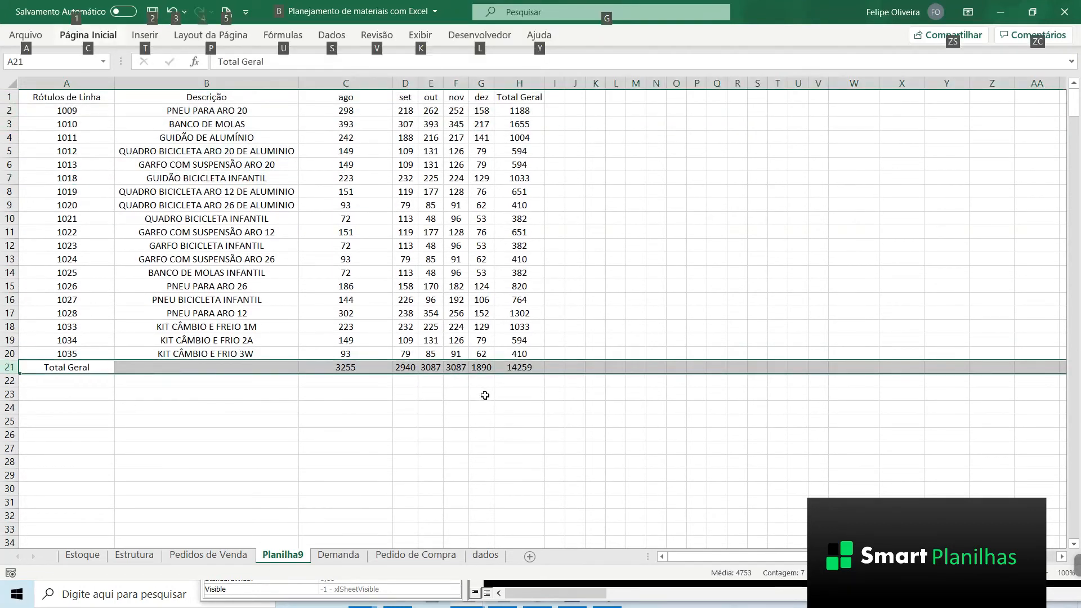
pyautogui.press('Delete')
pyautogui.click(431, 300)
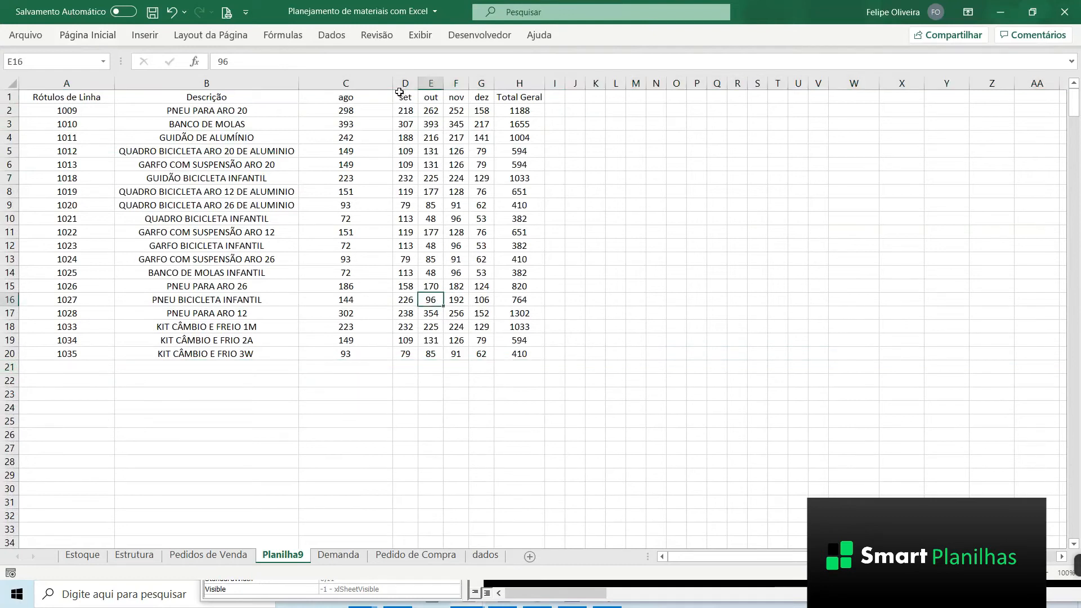
# Step: Bold the header row and even out the widths of the month and Total Geral columns
pyautogui.moveTo(77, 97); pyautogui.dragTo(529, 97)
pyautogui.hotkey('ctrl', 'n')
pyautogui.moveTo(345, 84); pyautogui.dragTo(619, 139)
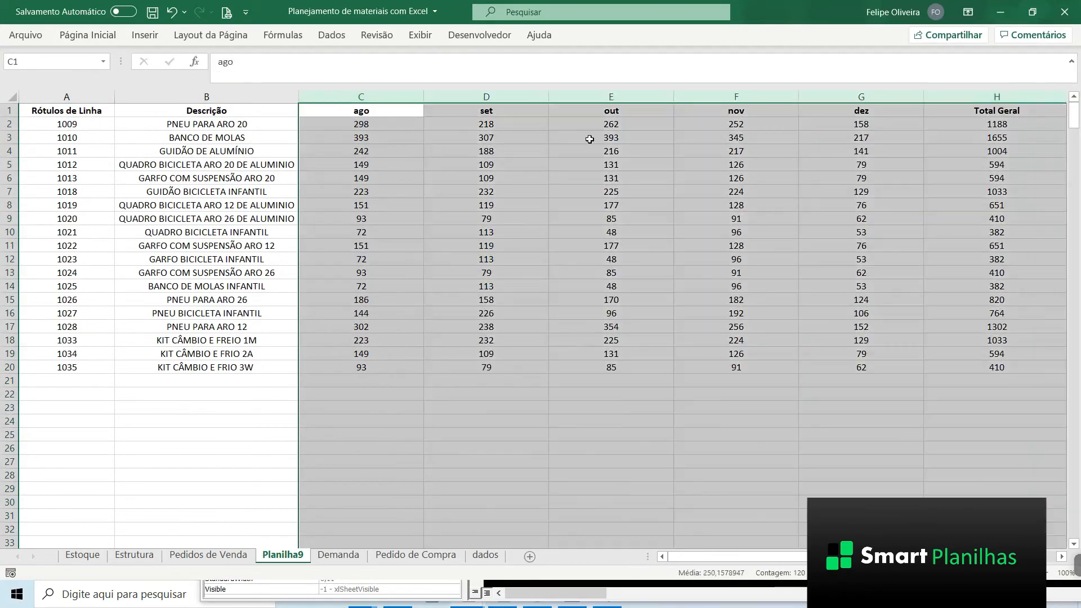
pyautogui.moveTo(429, 96); pyautogui.dragTo(392, 96)
pyautogui.click(225, 178)
pyautogui.click(197, 151)
pyautogui.click(185, 124)
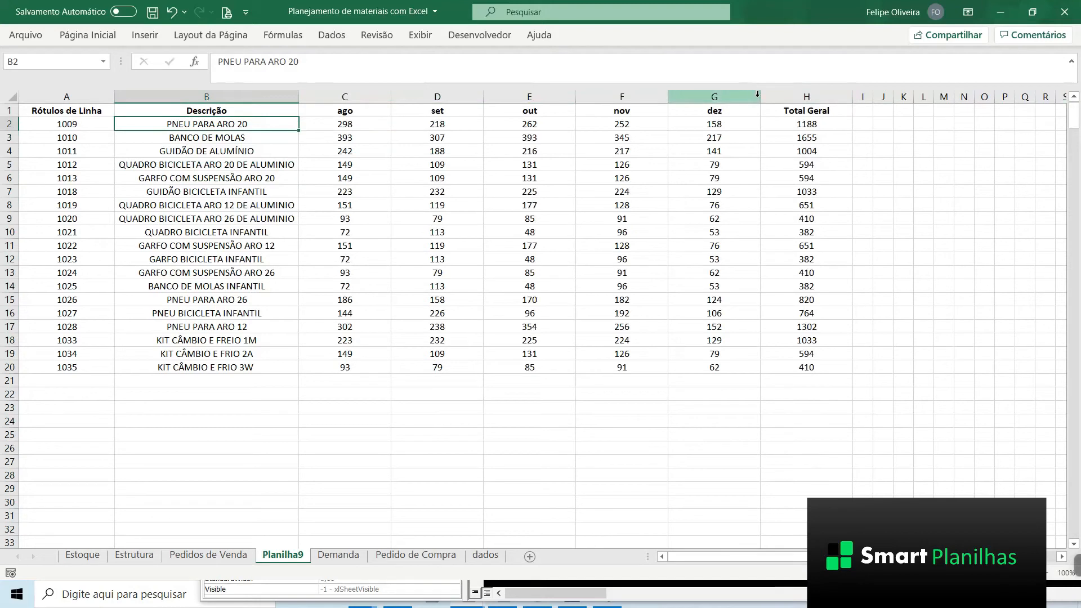
pyautogui.moveTo(344, 93); pyautogui.dragTo(713, 96)
# Step: Add the headers Estoque in I1 and Pedido de Compra in J1, widening the new columns to fit
pyautogui.click(659, 112)
pyautogui.write('Estoque')
pyautogui.press('Return')
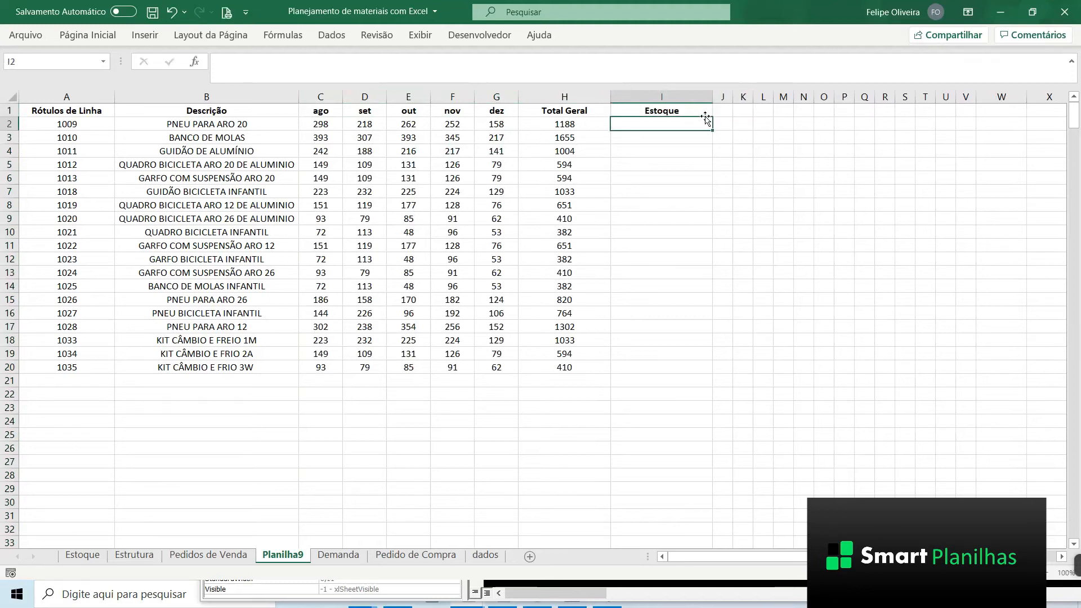
pyautogui.moveTo(733, 97); pyautogui.dragTo(822, 97)
pyautogui.click(774, 107)
pyautogui.write('Pedido de Compra')
pyautogui.press('Tab')
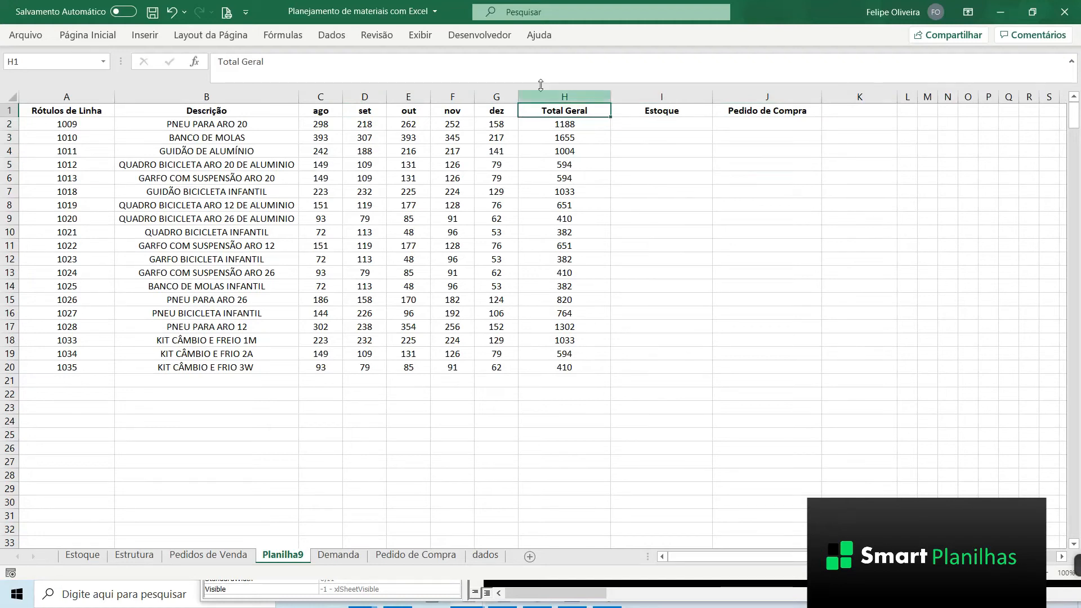
# Step: Review the stock quantities on the Estoque sheet and enter =PROCV(A2;Estoque!A:C;3;0) in I2 of Planilha9
pyautogui.click(80, 558)
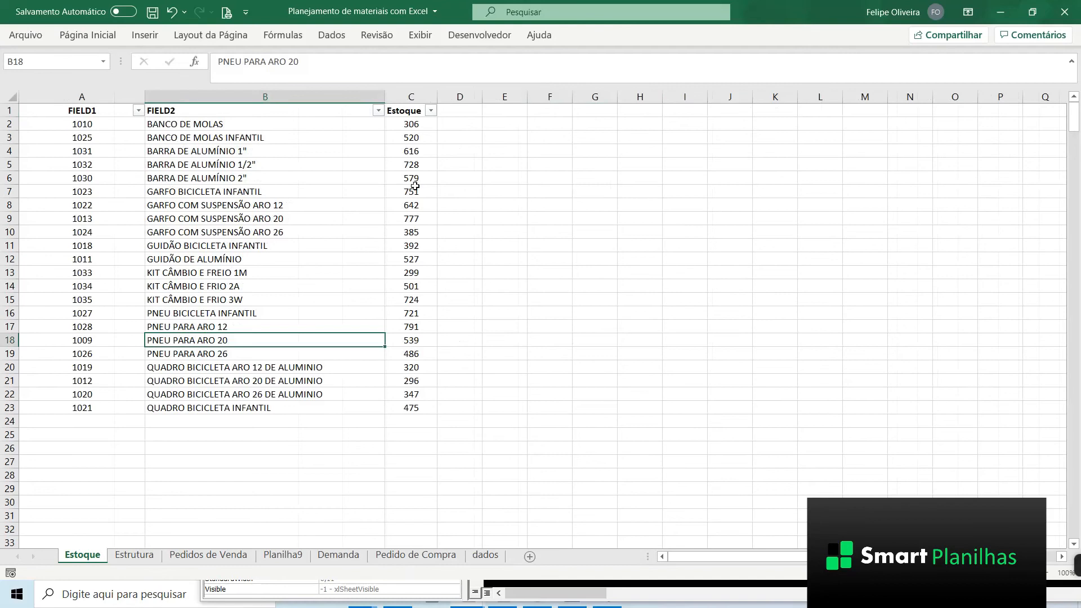
pyautogui.moveTo(399, 129); pyautogui.dragTo(393, 410)
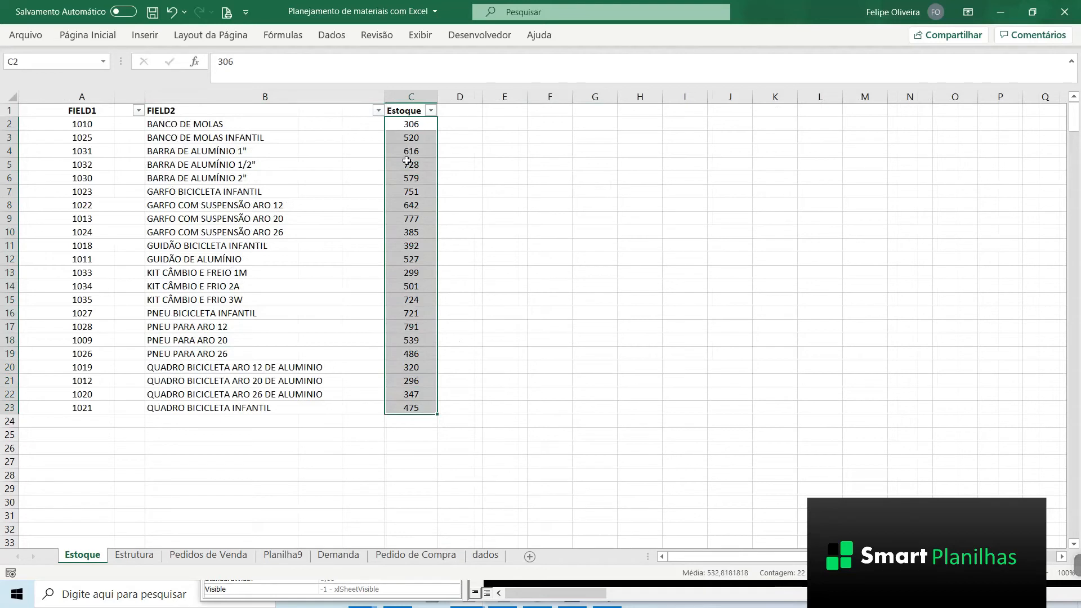
pyautogui.click(290, 485)
pyautogui.moveTo(405, 130); pyautogui.dragTo(408, 233)
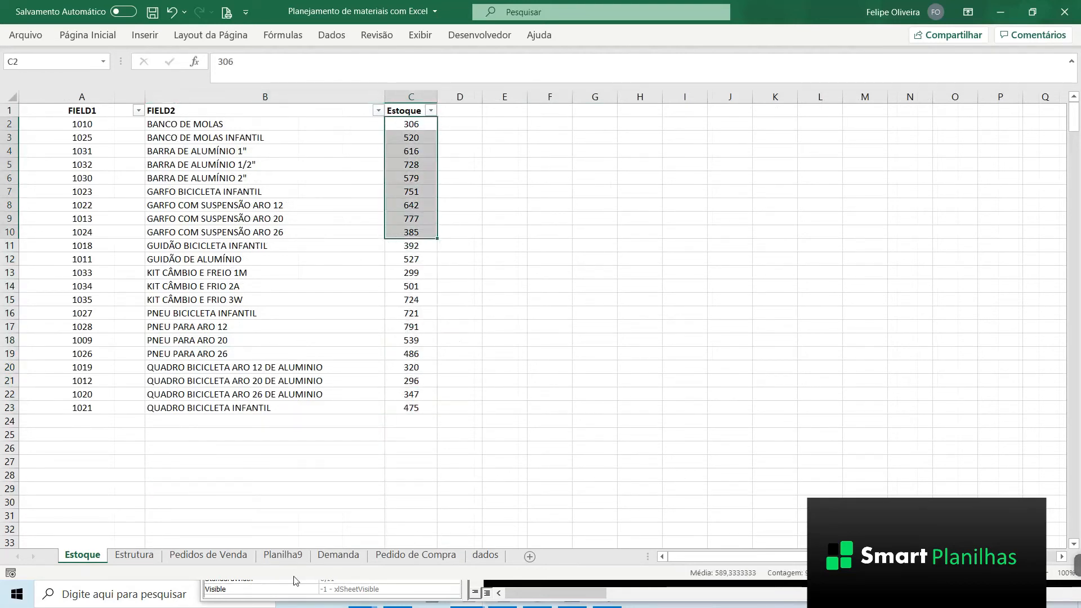
pyautogui.click(283, 555)
pyautogui.click(631, 120)
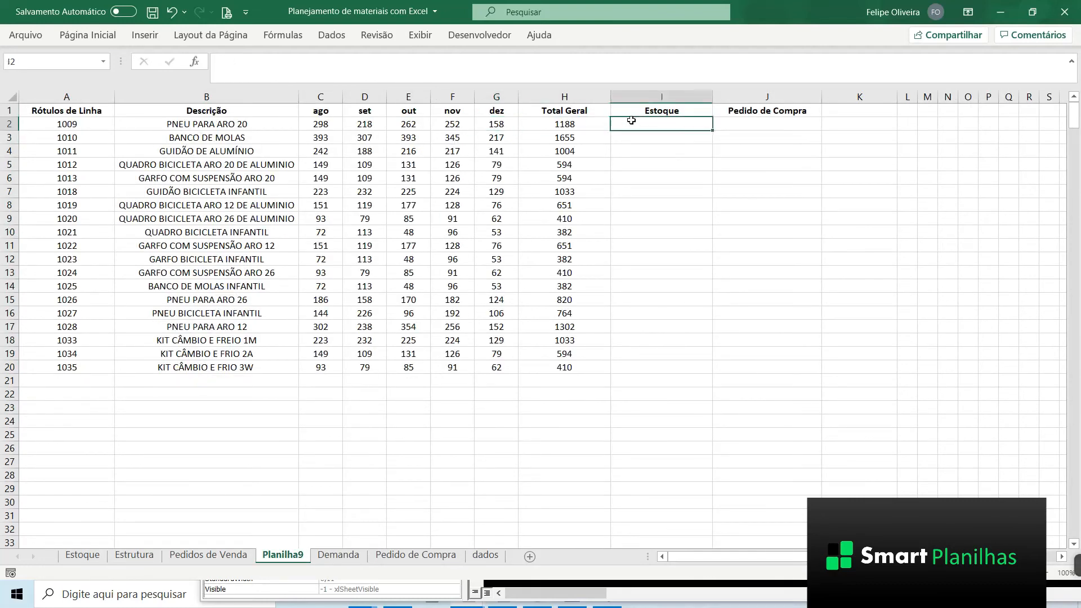
pyautogui.write('=procv(')
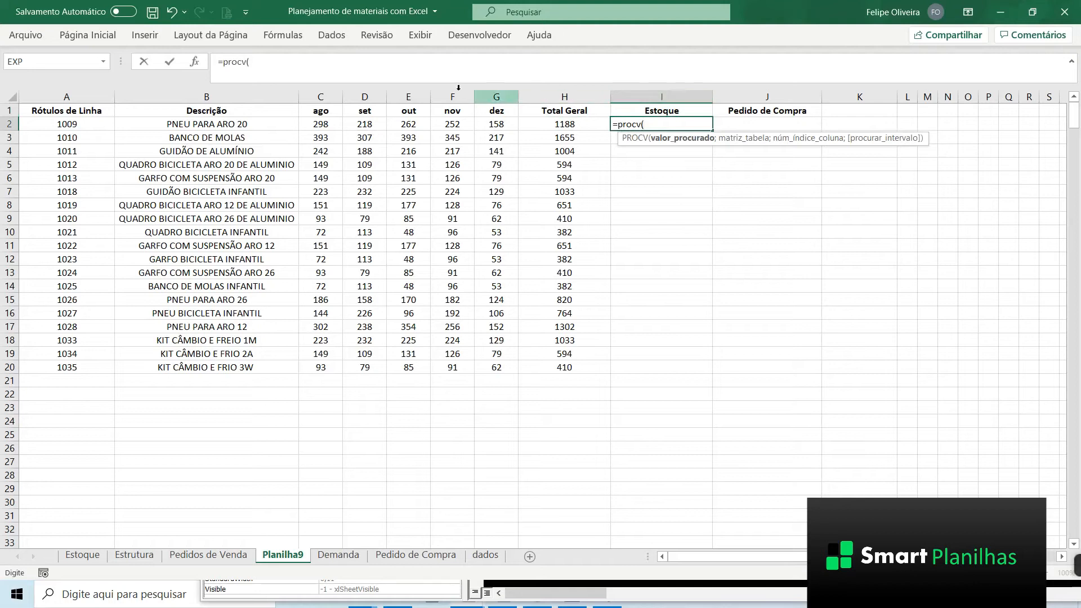
pyautogui.click(72, 125)
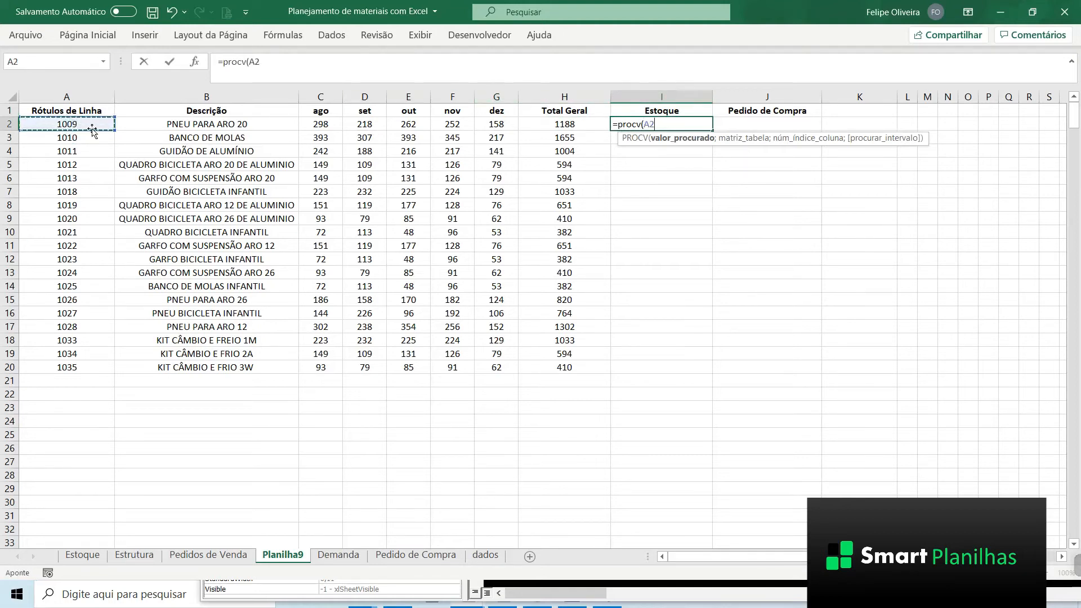
pyautogui.write(';')
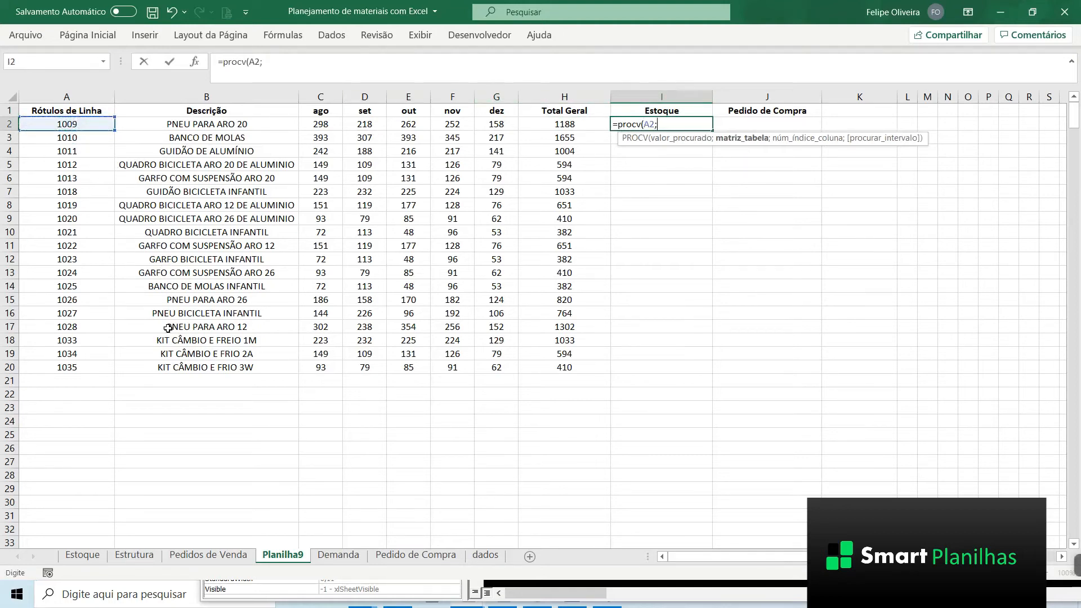
pyautogui.click(82, 557)
pyautogui.click(96, 98)
pyautogui.moveTo(96, 102); pyautogui.dragTo(402, 104)
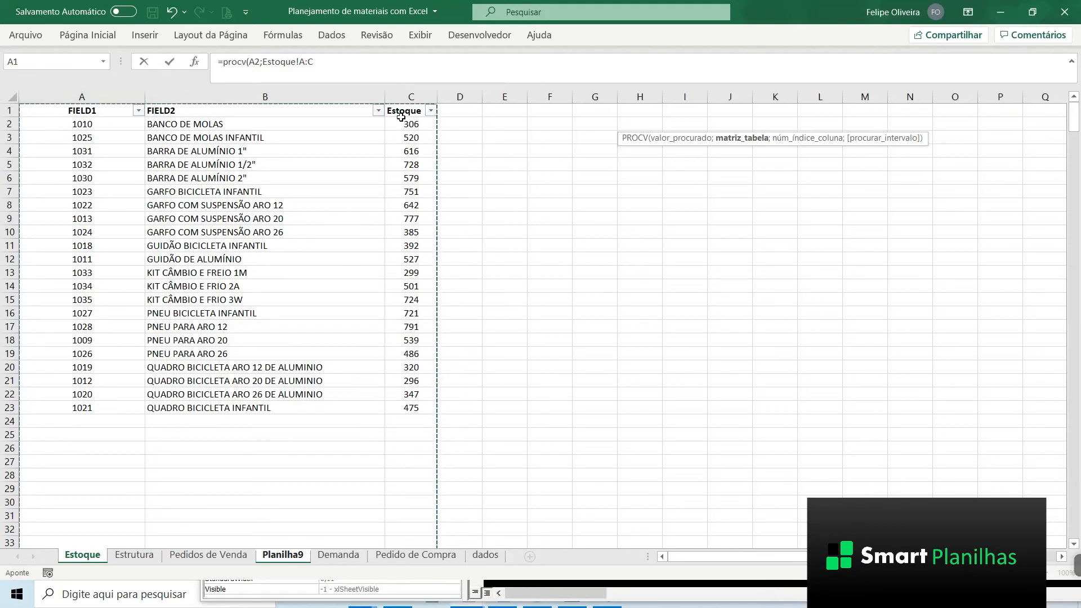
pyautogui.write(';')
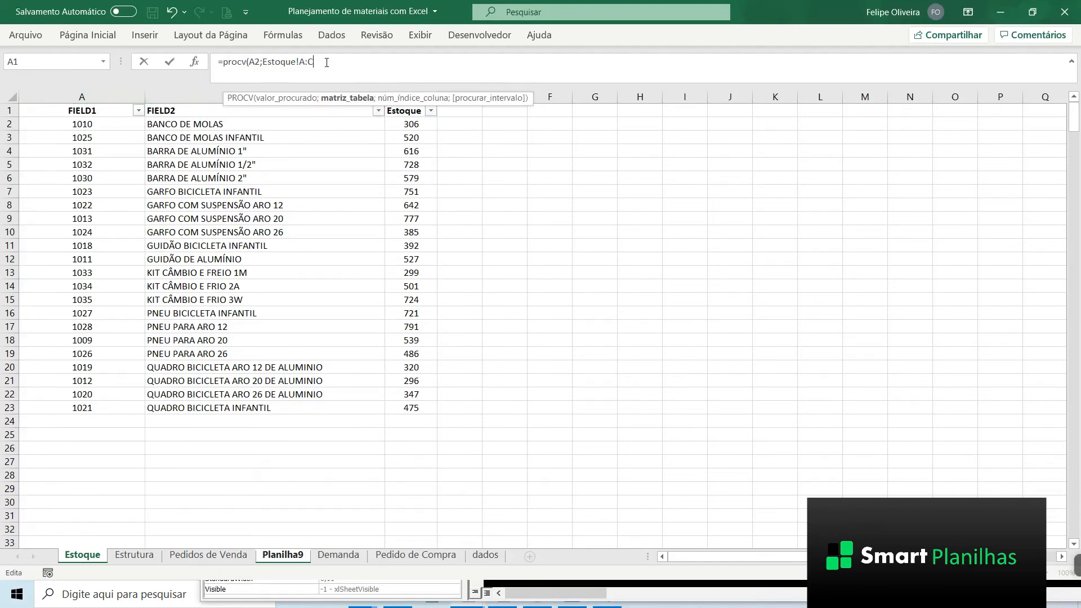
pyautogui.write('3;0')
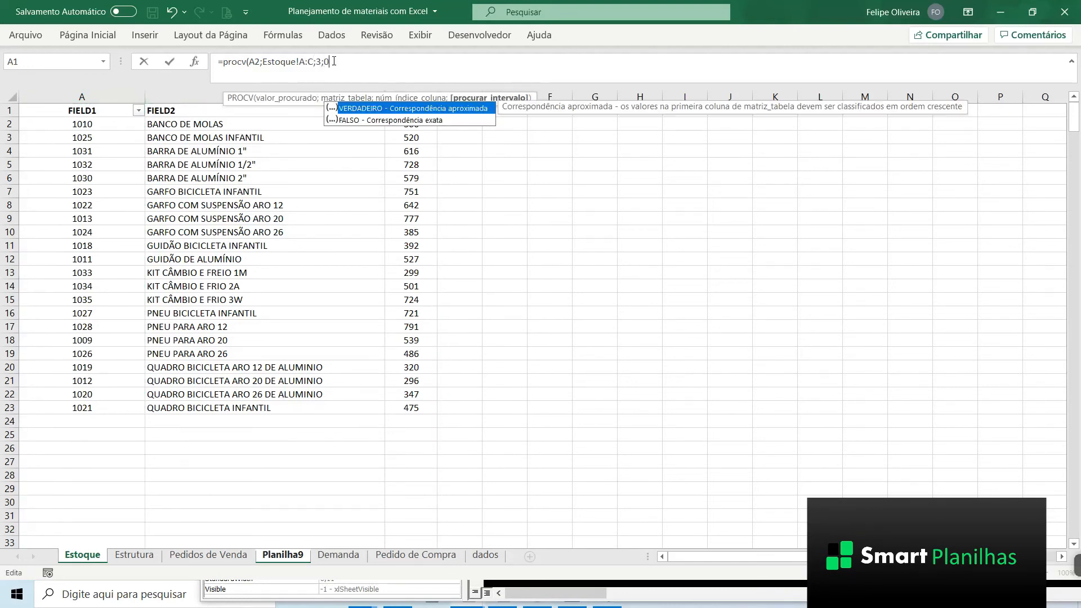
pyautogui.press('Return')
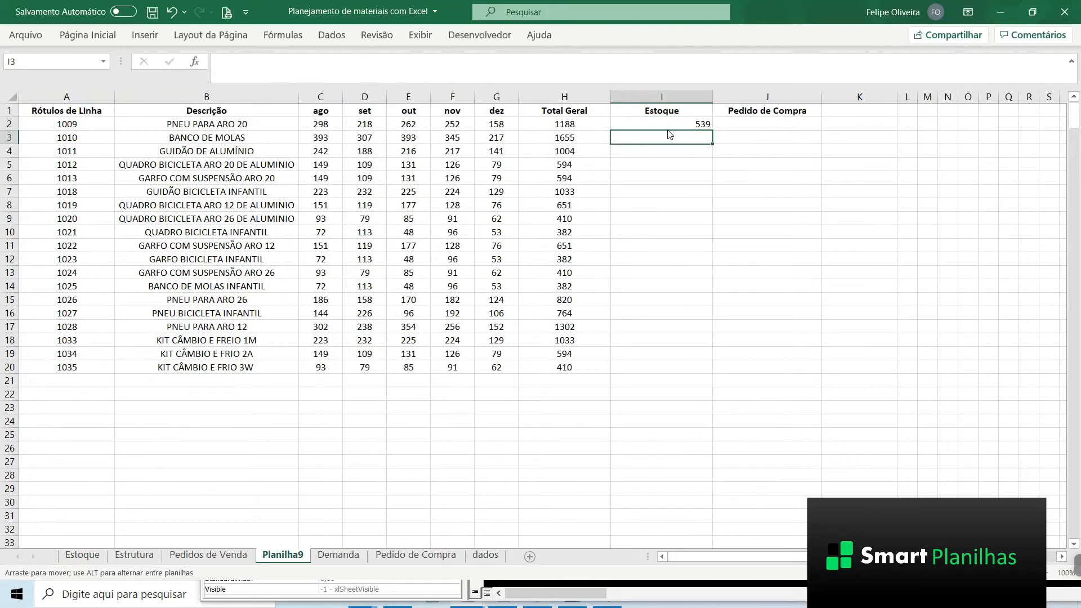
# Step: Fill the Estoque lookup formula from I2 down to I20 for all components
pyautogui.click(677, 125)
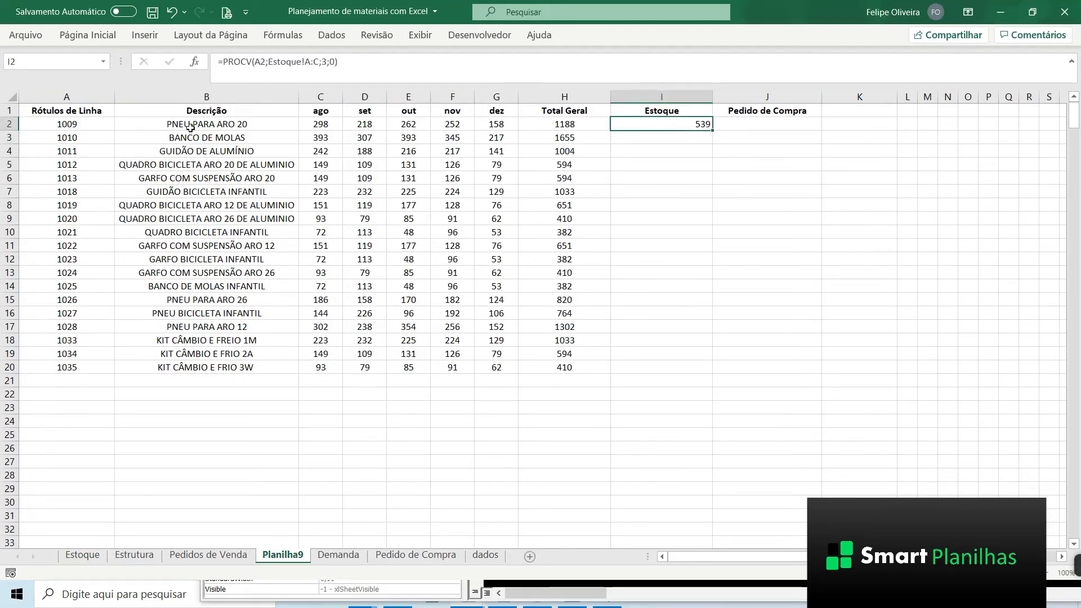
pyautogui.click(164, 126)
pyautogui.click(651, 123)
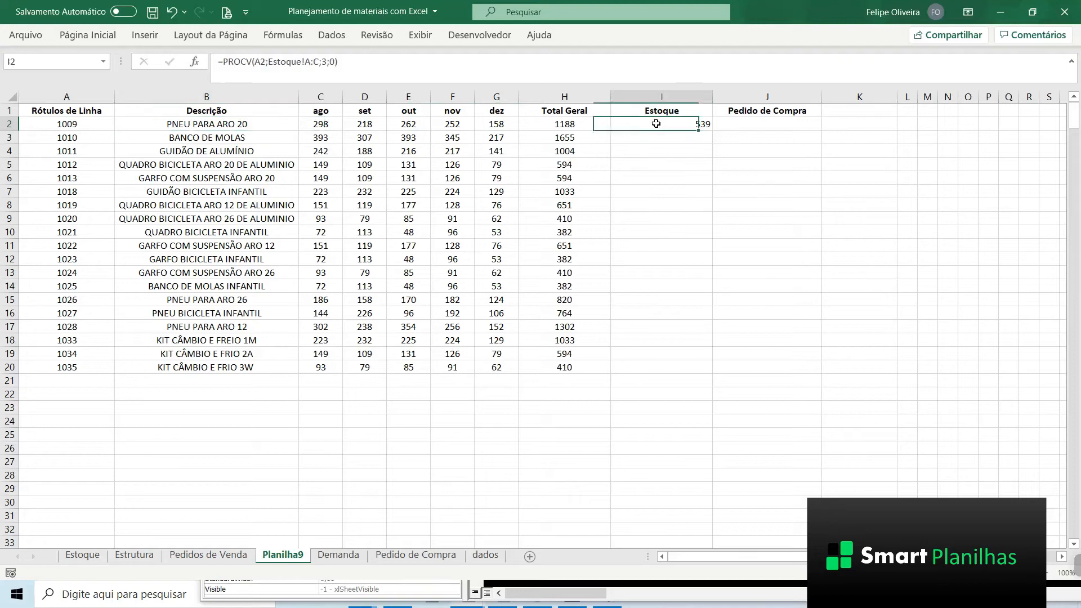
pyautogui.moveTo(645, 122); pyautogui.dragTo(647, 367)
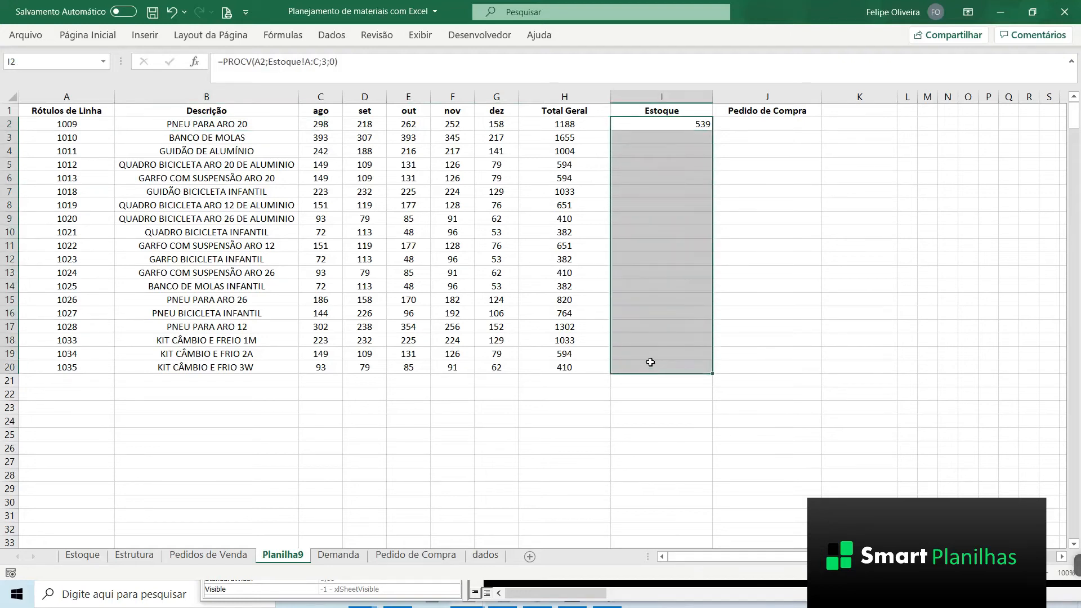
pyautogui.hotkey('ctrl', 'd')
# Step: Review the Pedido de Compra sheet and enter =PROCV(A2;'Pedido de Compra'!A:C;3;0) in J2 of Planilha9
pyautogui.click(749, 125)
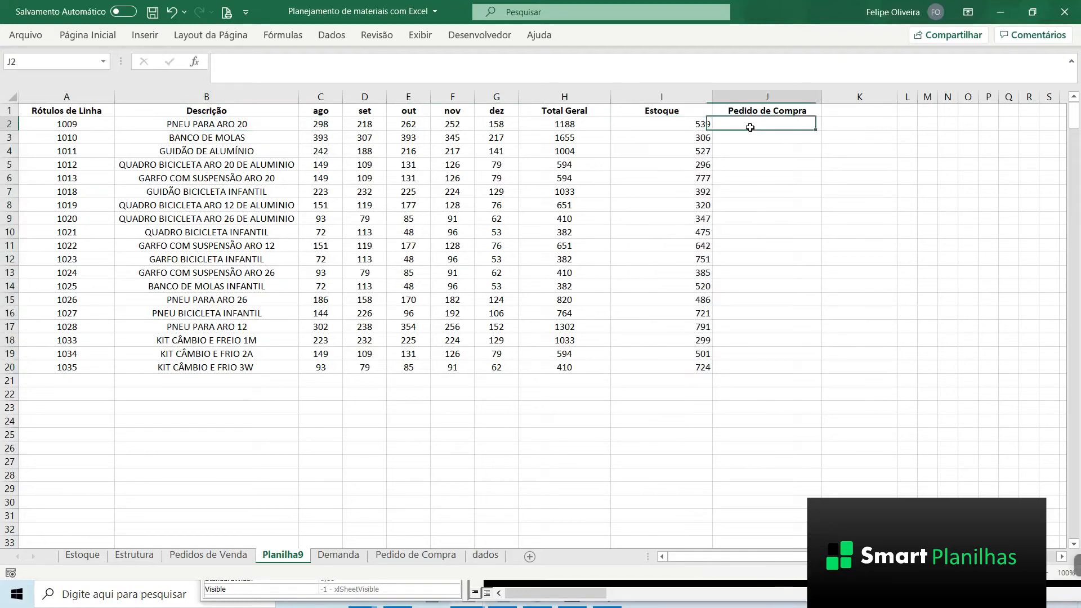
pyautogui.click(399, 556)
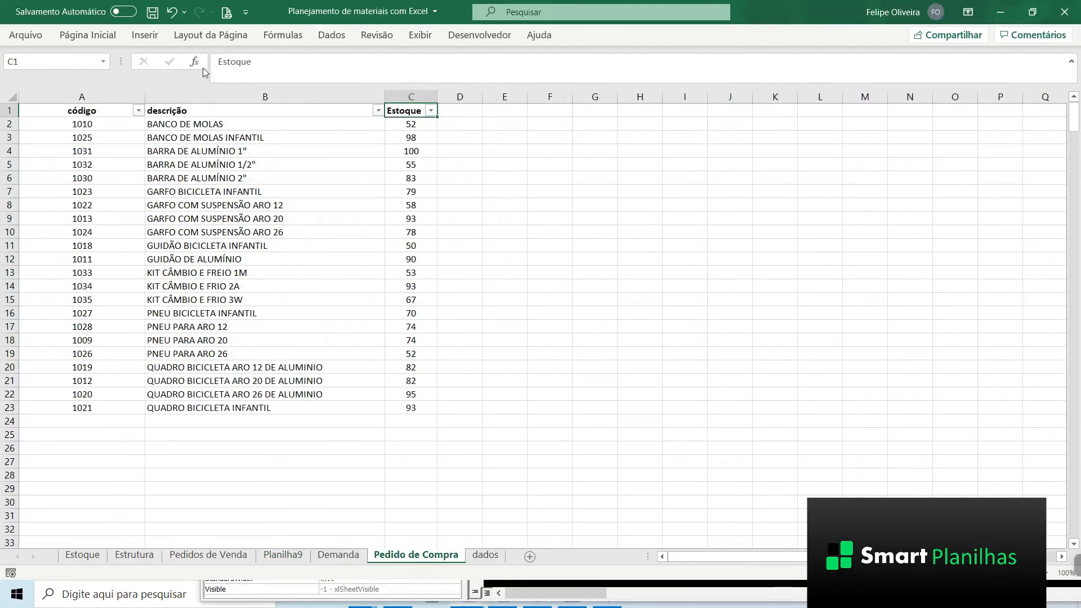
pyautogui.click(331, 555)
pyautogui.click(279, 556)
pyautogui.write('=procv9')
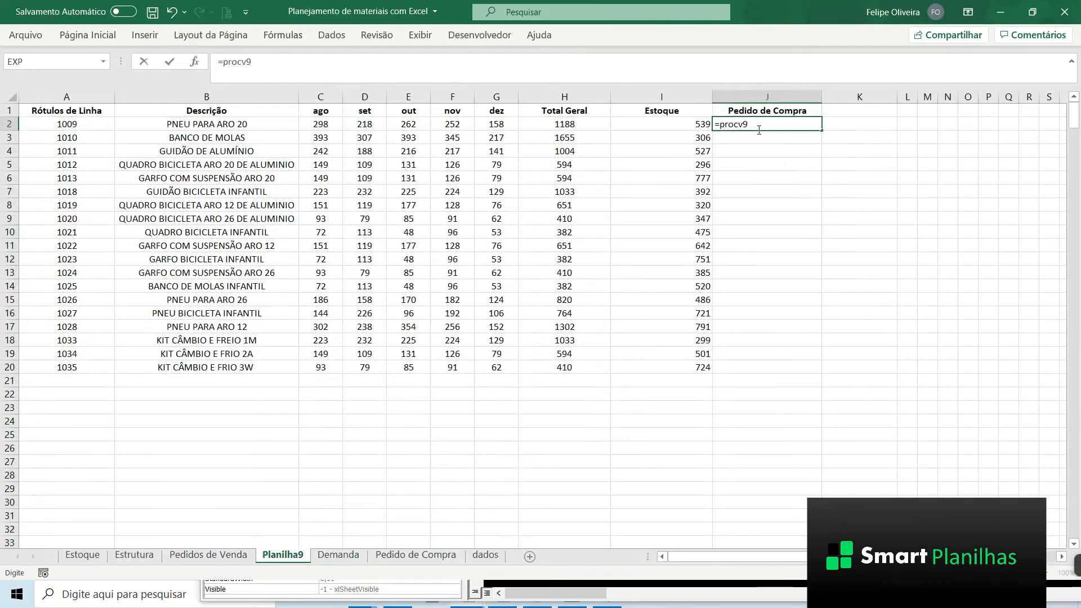
pyautogui.press('BackSpace')
pyautogui.write('(')
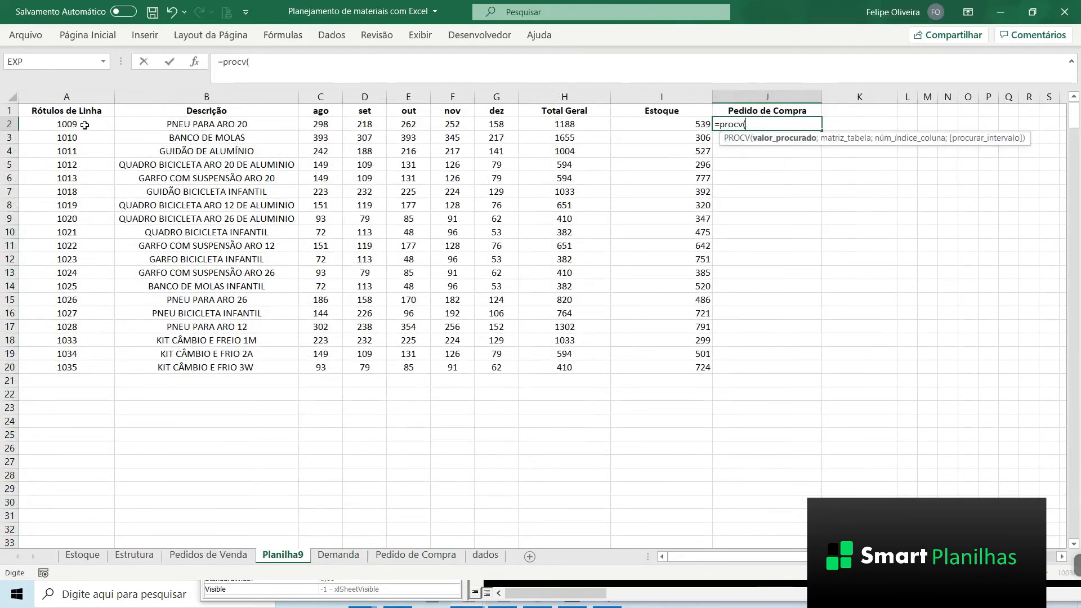
pyautogui.click(84, 125)
pyautogui.write(';')
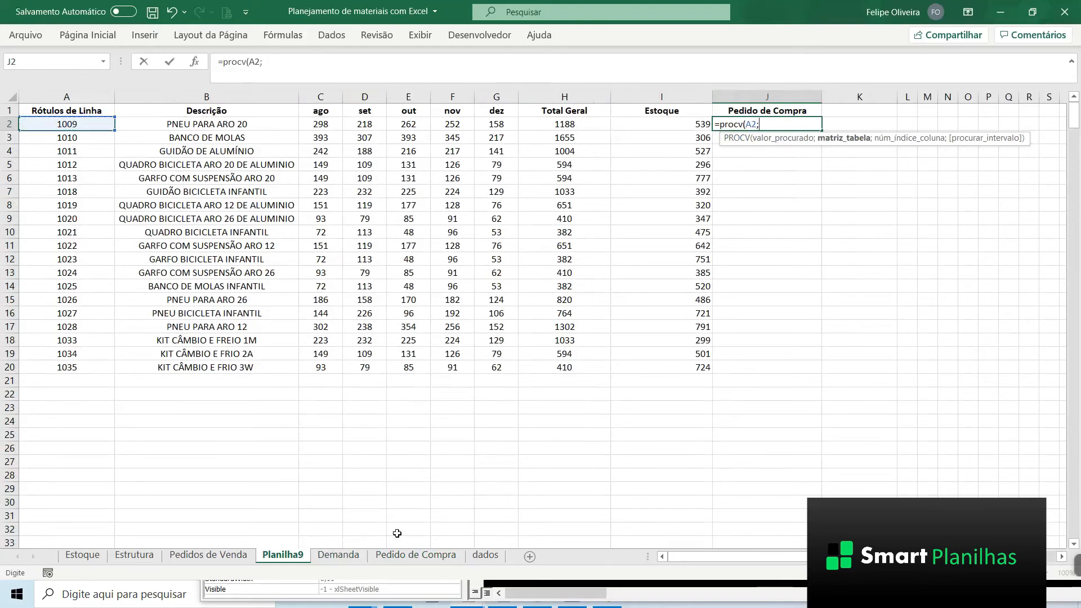
pyautogui.click(417, 555)
pyautogui.moveTo(103, 98); pyautogui.dragTo(394, 99)
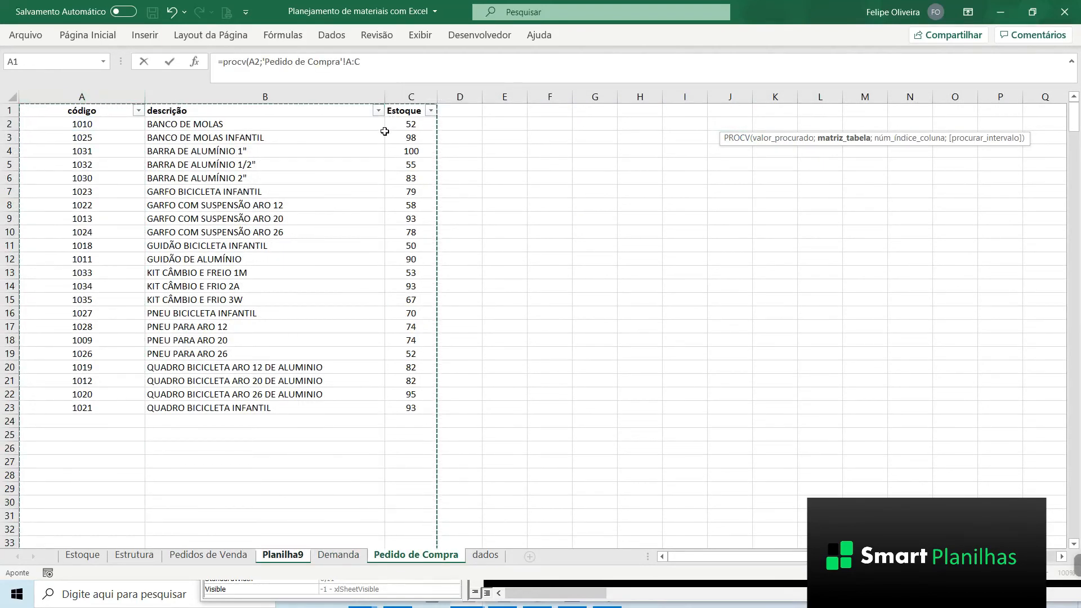
pyautogui.write(';3;0')
pyautogui.press('Return')
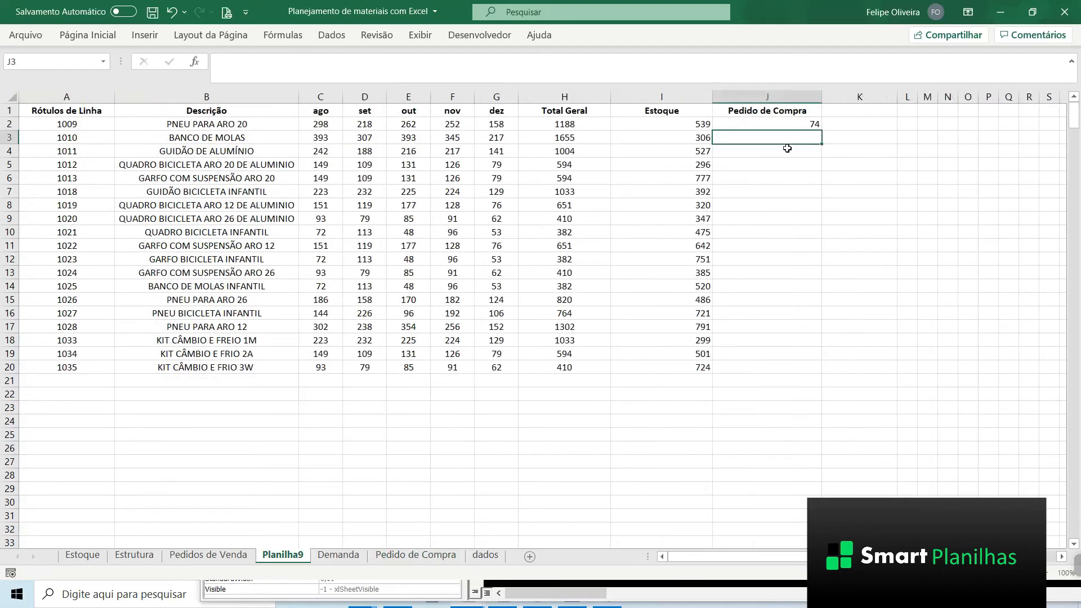
# Step: Fill the Pedido de Compra formula from J2 down to J20, and centre and narrow columns I and J
pyautogui.moveTo(760, 125); pyautogui.dragTo(755, 367)
pyautogui.hotkey('ctrl', 'd')
pyautogui.moveTo(666, 98); pyautogui.dragTo(781, 97)
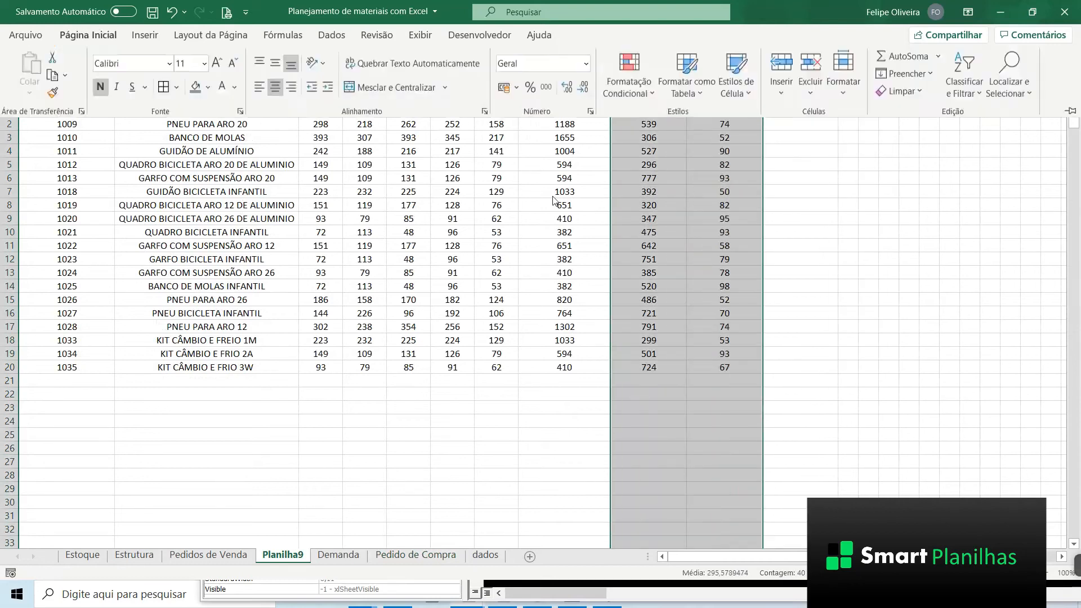
pyautogui.click(647, 179)
pyautogui.hotkey('ctrl', 'Up')
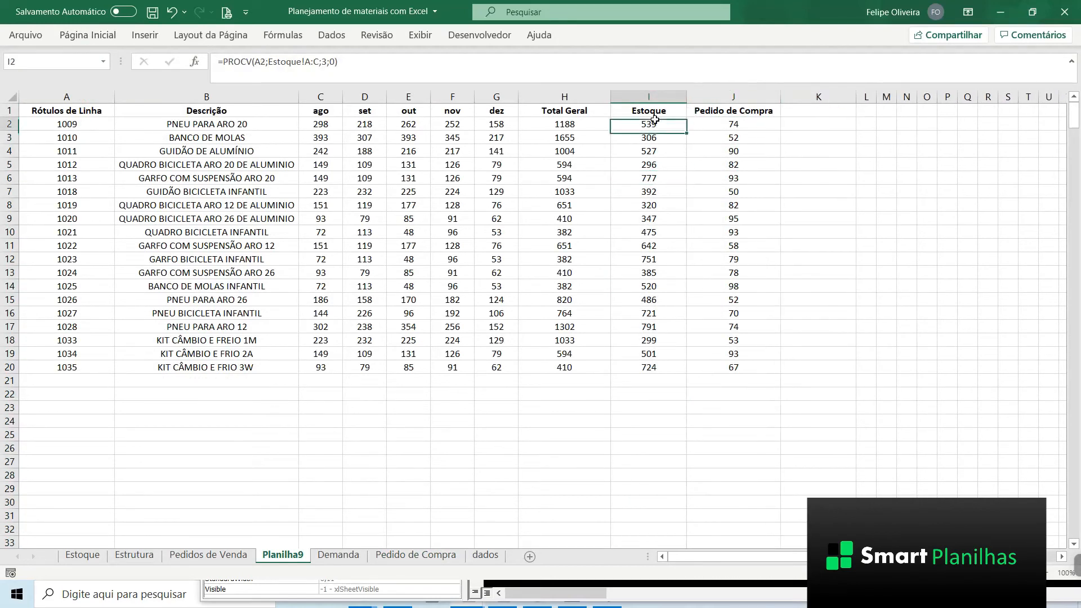
pyautogui.press('Down')
pyautogui.press('Right')
# Step: Add the header Análise in K1
pyautogui.click(839, 108)
pyautogui.write('A')
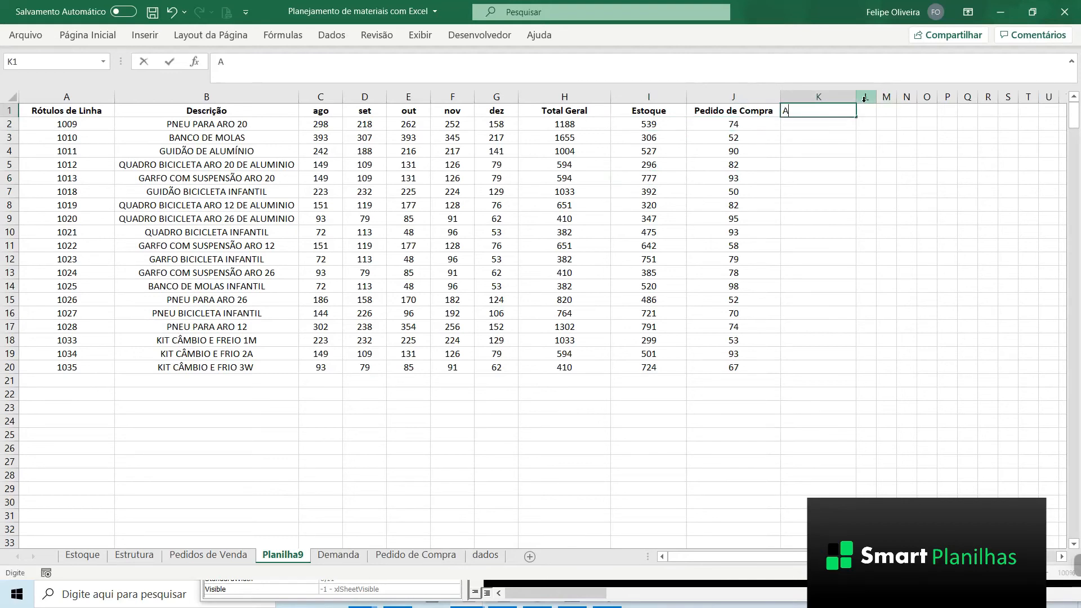
pyautogui.write('nálise')
pyautogui.press('Return')
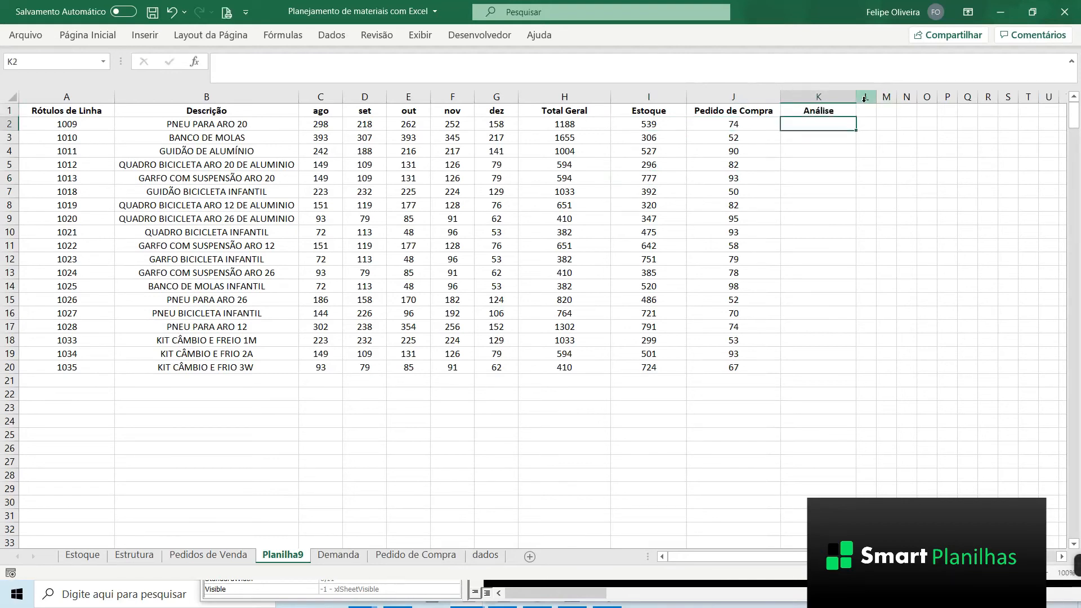
# Step: Enter =I2+J2-H2 in K2 and fill it down to K20 for all components
pyautogui.write('=')
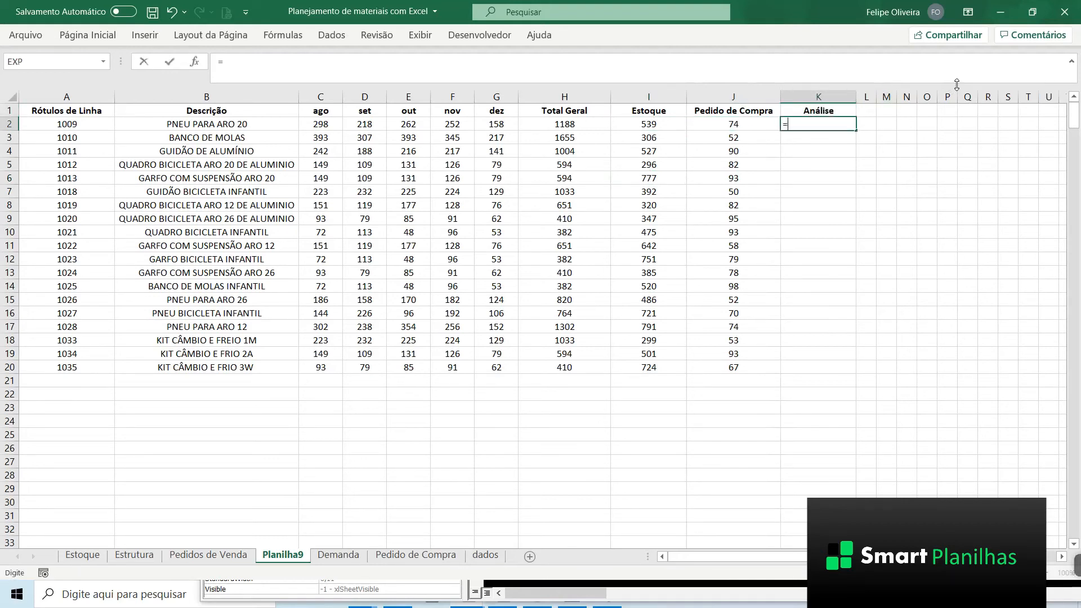
pyautogui.click(642, 124)
pyautogui.write('+')
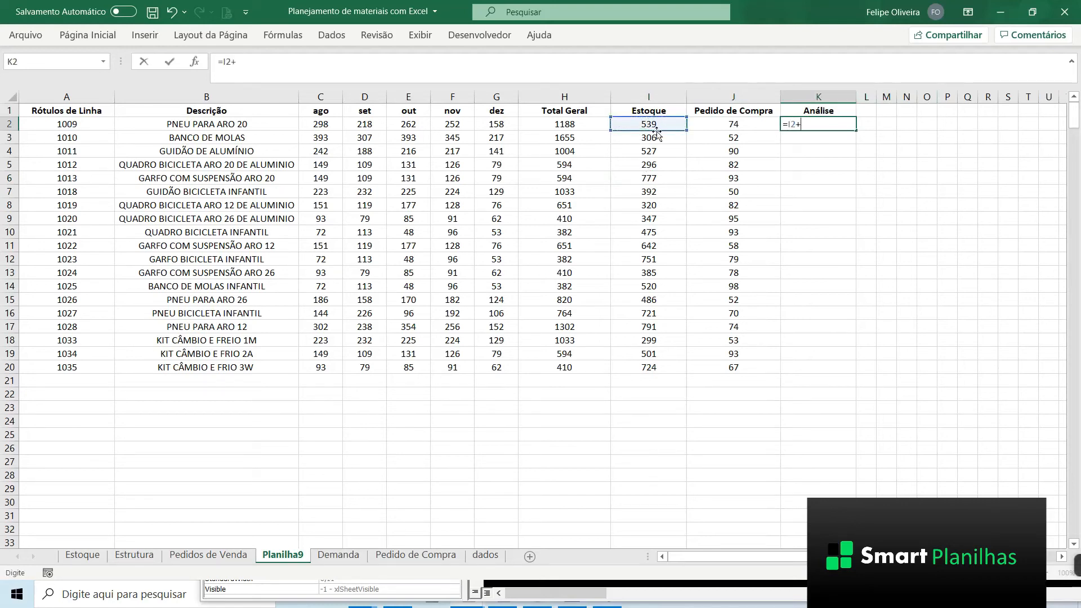
pyautogui.click(724, 124)
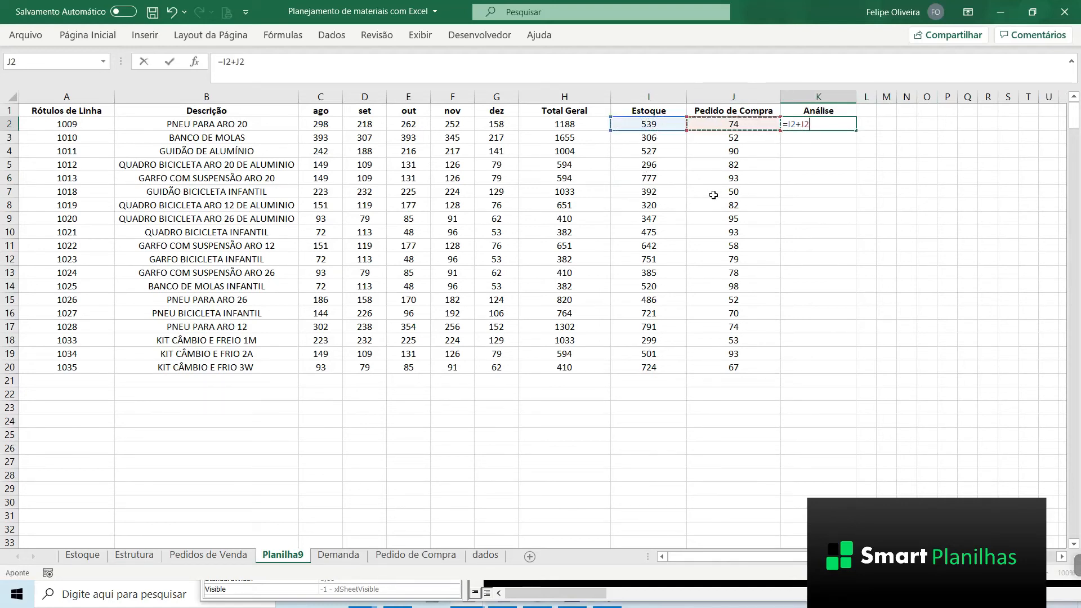
pyautogui.write('-')
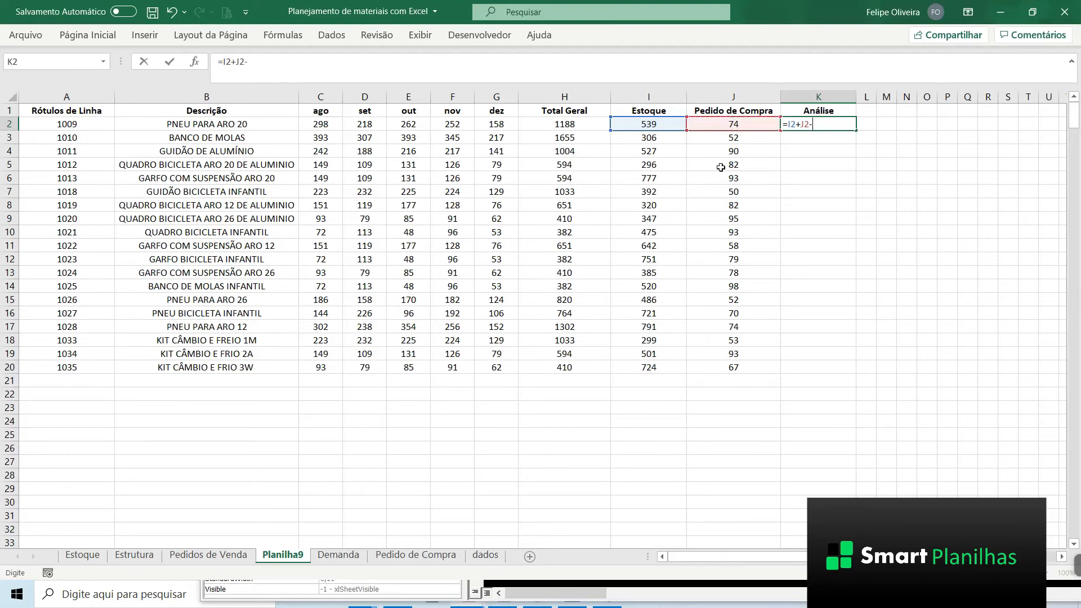
pyautogui.click(563, 123)
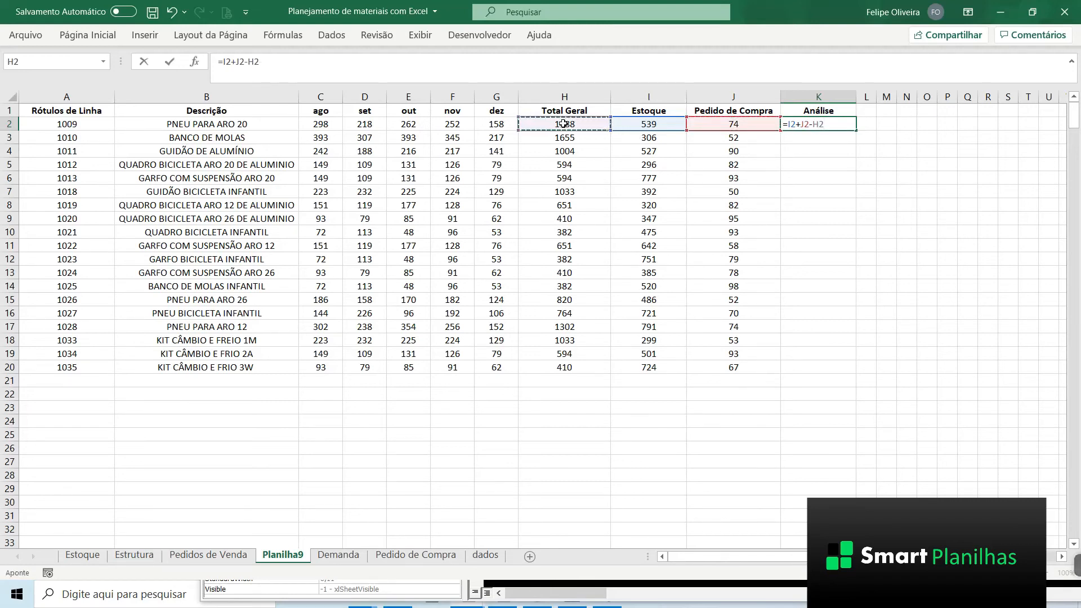
pyautogui.press('Return')
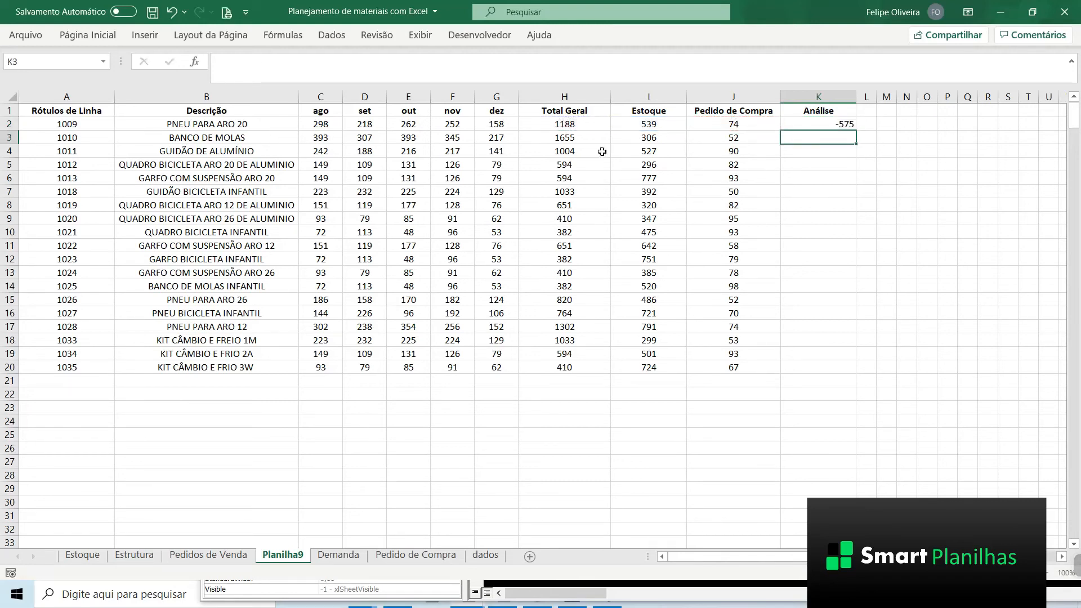
pyautogui.click(798, 128)
pyautogui.moveTo(855, 130); pyautogui.dragTo(795, 368)
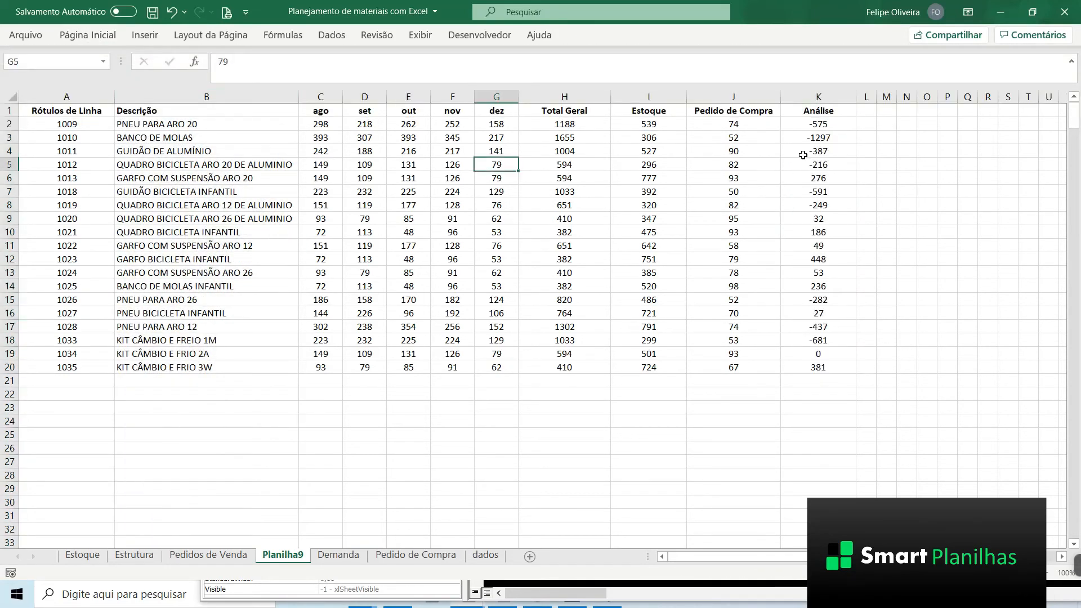
# Step: Add a conditional format to K2:K20 that shows values less than 0 with light red fill and dark red text
pyautogui.moveTo(812, 123); pyautogui.dragTo(836, 362)
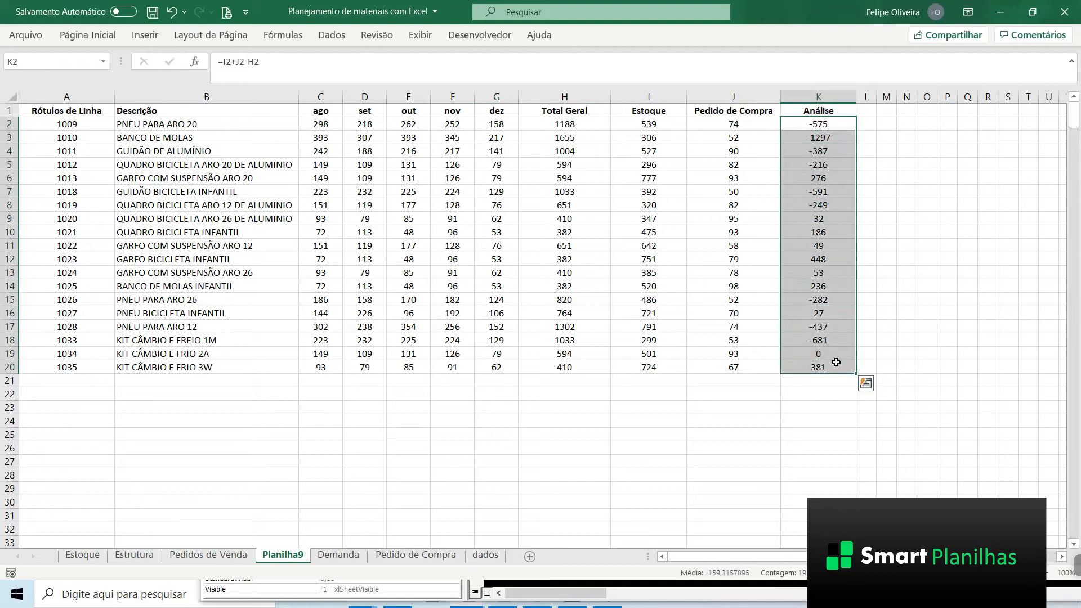
pyautogui.click(88, 35)
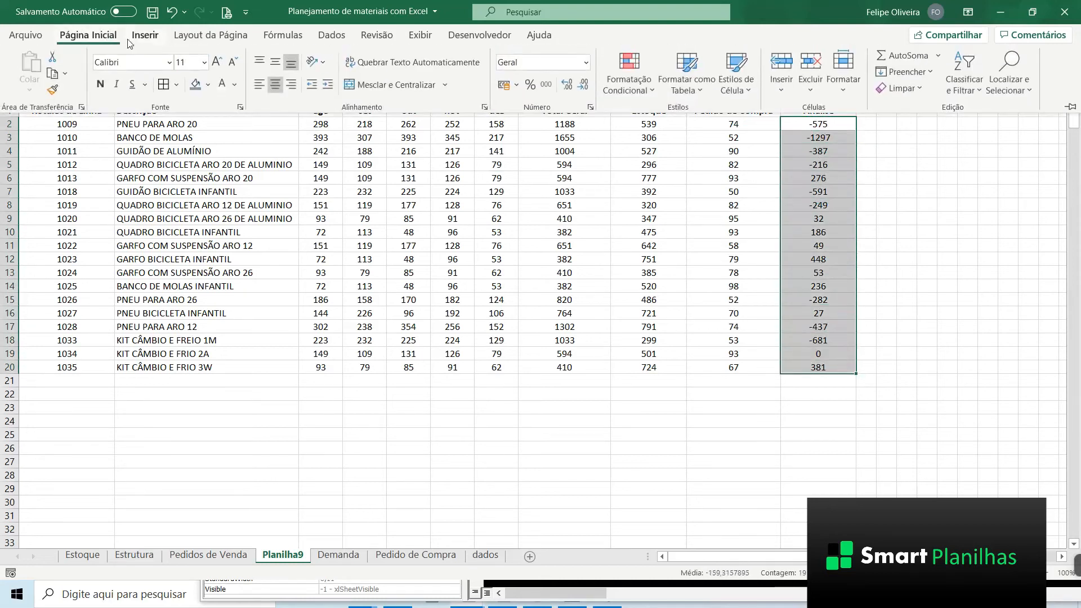
pyautogui.click(637, 90)
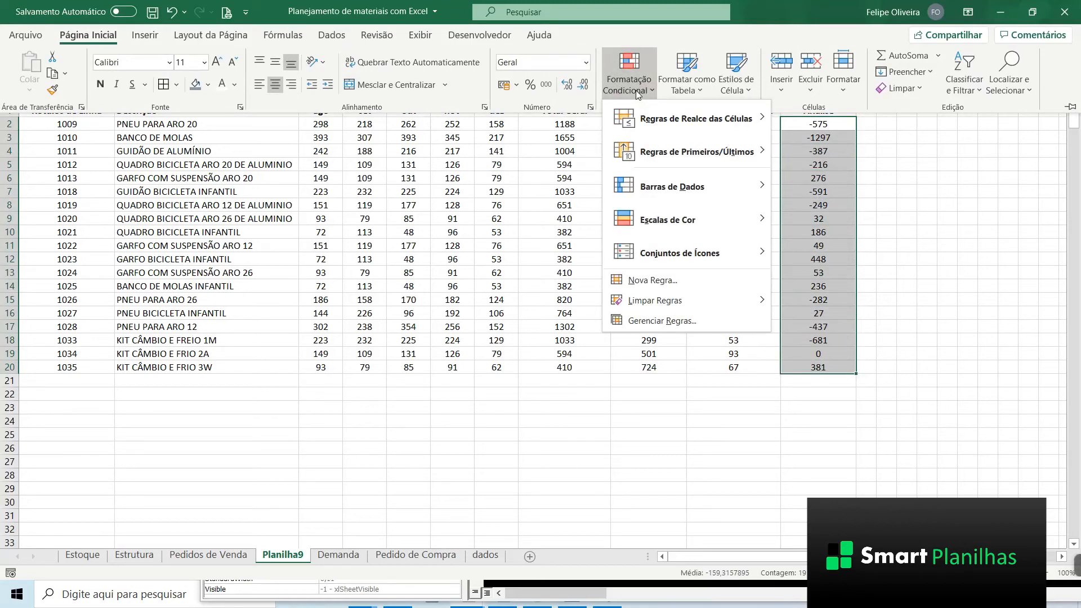
pyautogui.moveTo(696, 128)
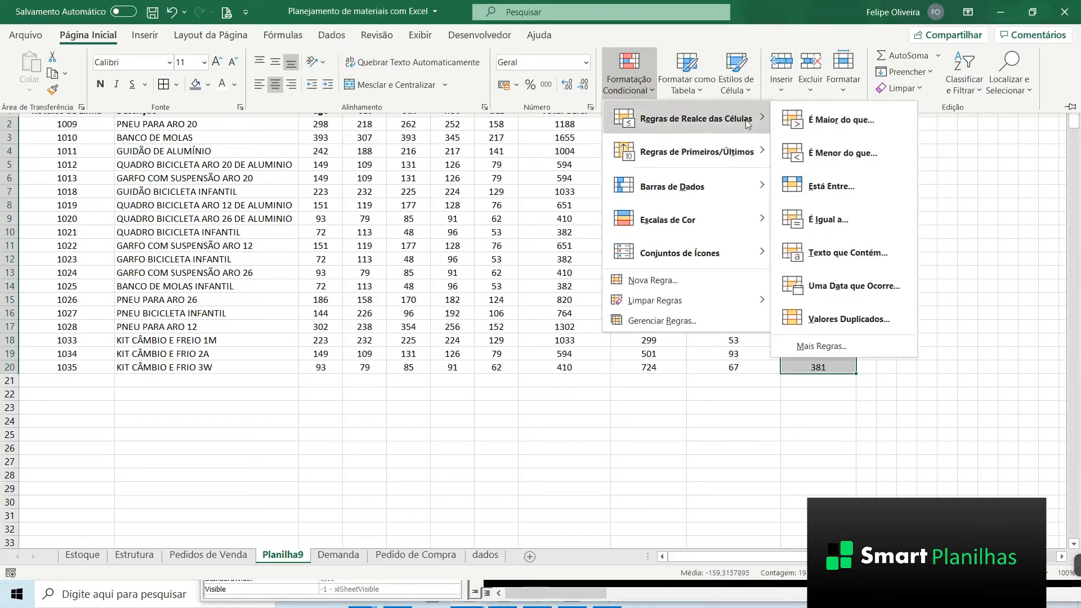
pyautogui.click(839, 158)
pyautogui.write('0')
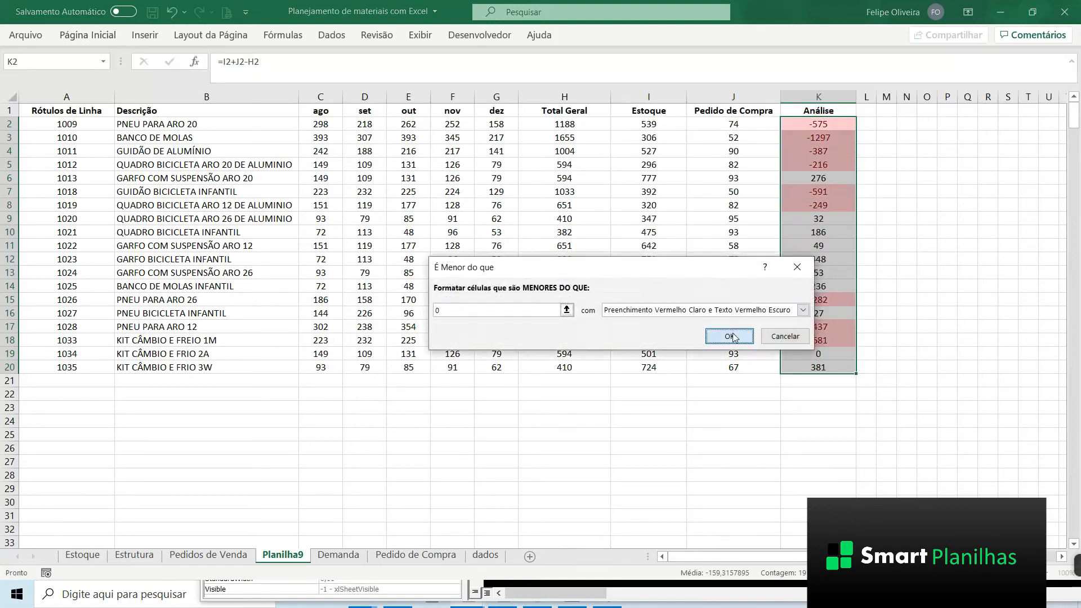
pyautogui.click(729, 336)
pyautogui.click(749, 283)
pyautogui.moveTo(811, 131); pyautogui.dragTo(812, 367)
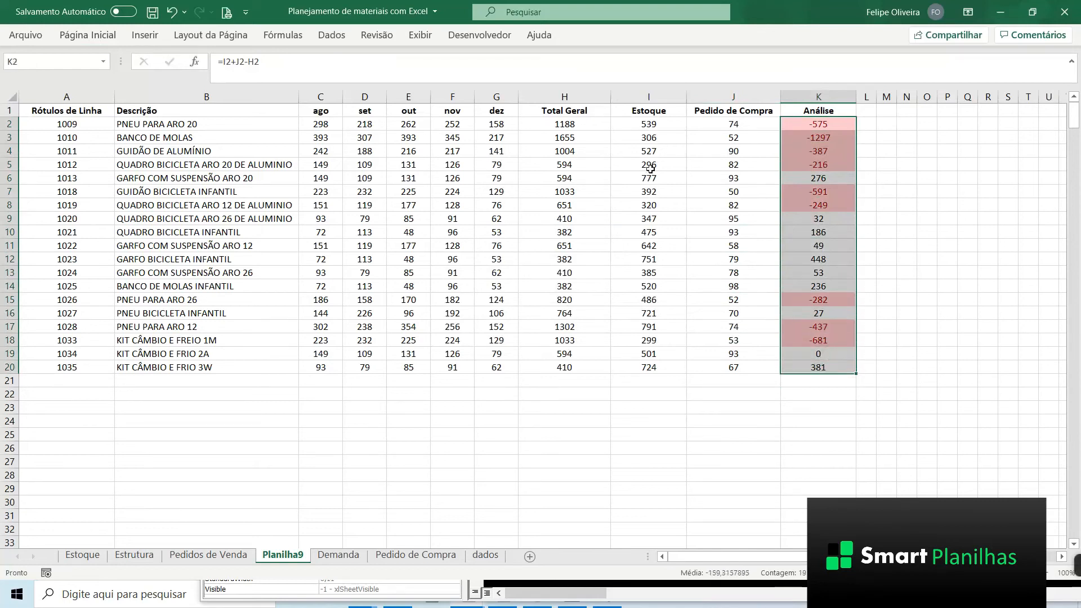
# Step: Narrow the Rótulos de Linha column and the Total Geral and Estoque columns
pyautogui.click(333, 111)
pyautogui.moveTo(332, 111); pyautogui.dragTo(497, 110)
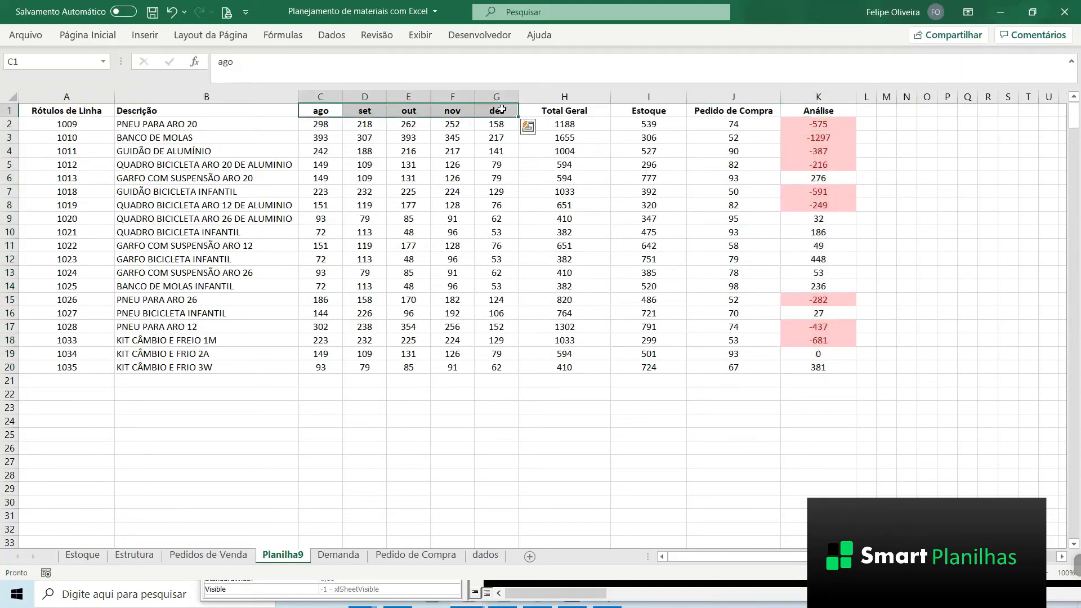
pyautogui.click(366, 151)
pyautogui.moveTo(110, 97); pyautogui.dragTo(79, 97)
pyautogui.moveTo(540, 97); pyautogui.dragTo(663, 94)
pyautogui.click(608, 107)
pyautogui.press('Down')
pyautogui.press('Down')
pyautogui.press('Down')
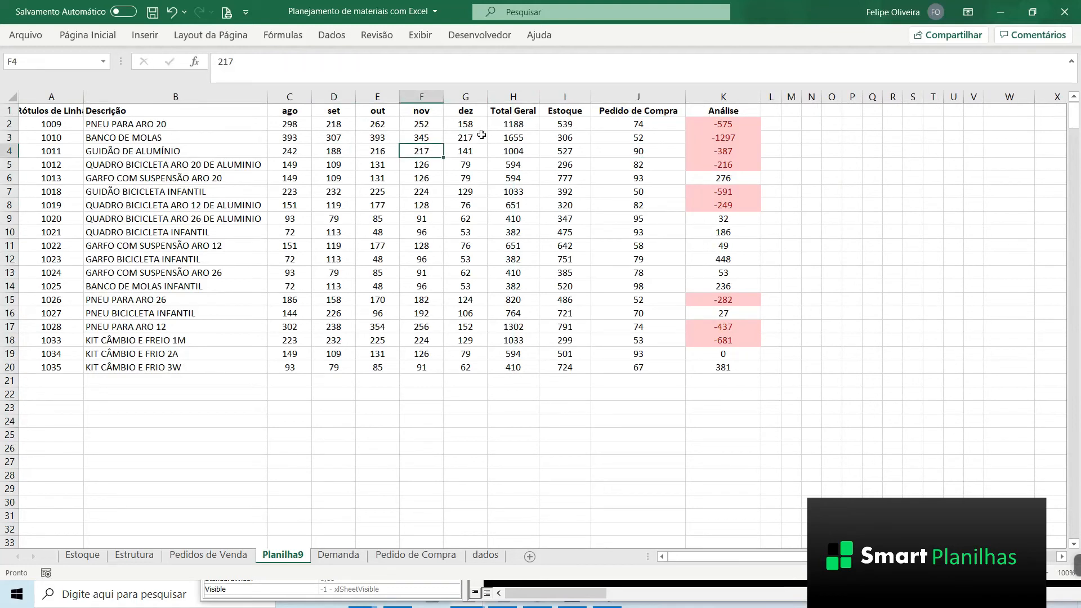
# Step: Examine the monthly demand, Estoque and Pedido de Compra entries for PNEU PARA ARO 20 in row 2
pyautogui.moveTo(282, 126); pyautogui.dragTo(350, 124)
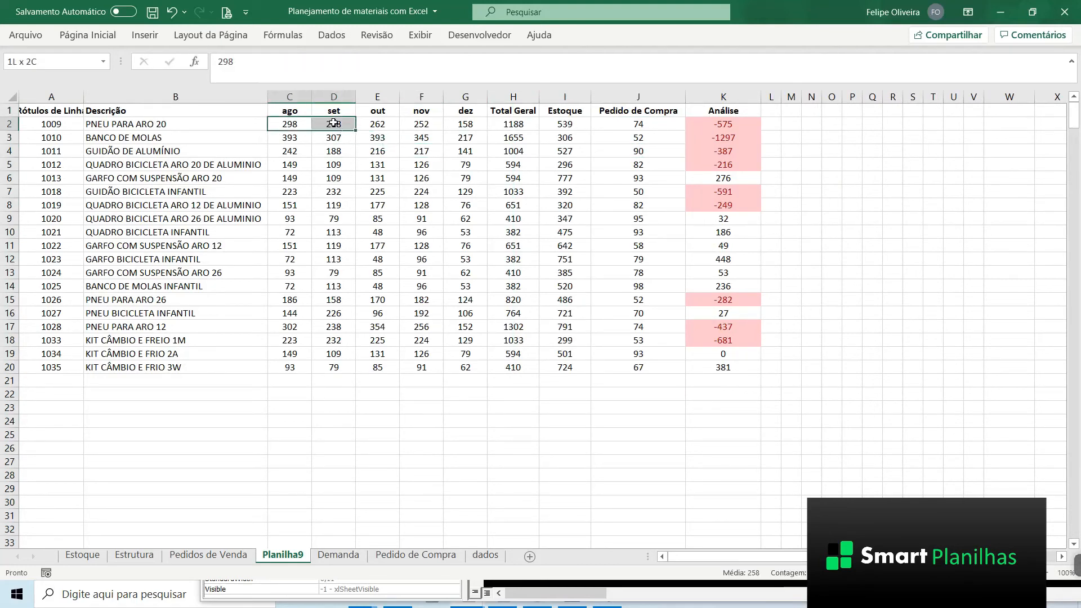
pyautogui.click(173, 127)
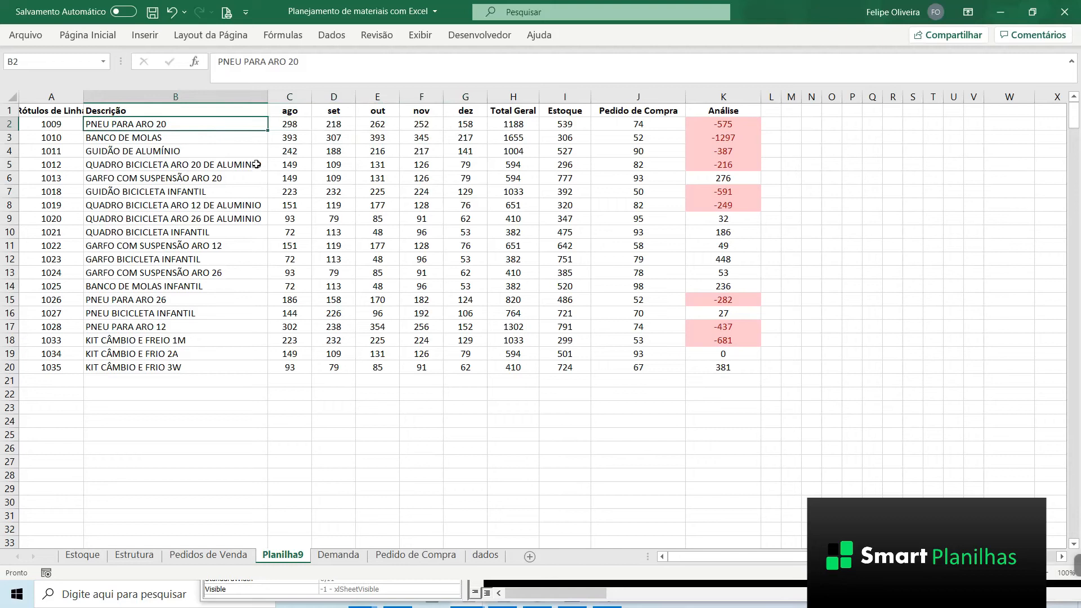
pyautogui.click(565, 128)
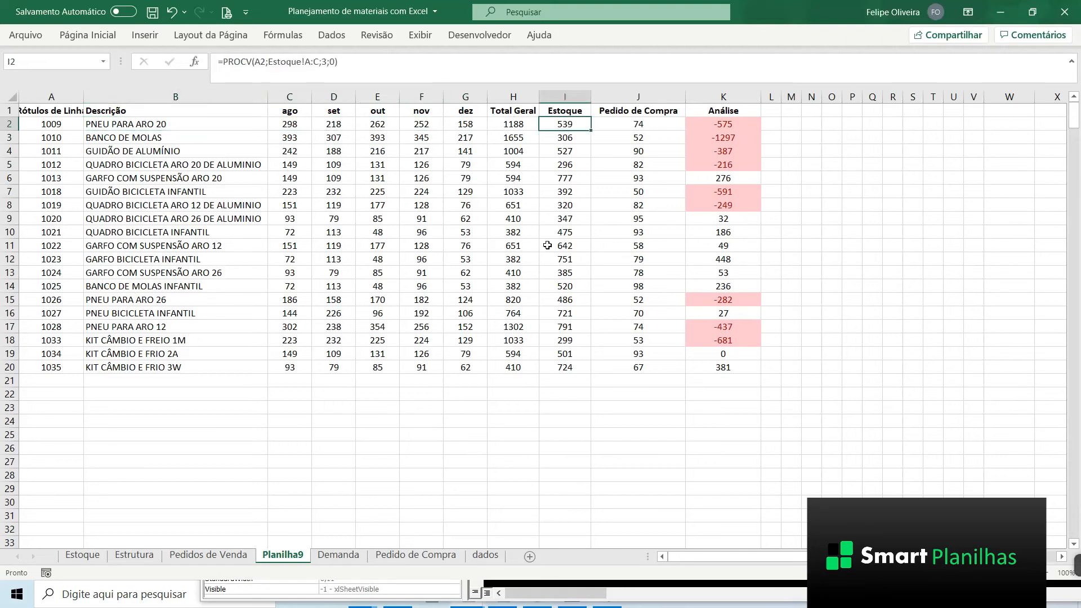
pyautogui.click(630, 123)
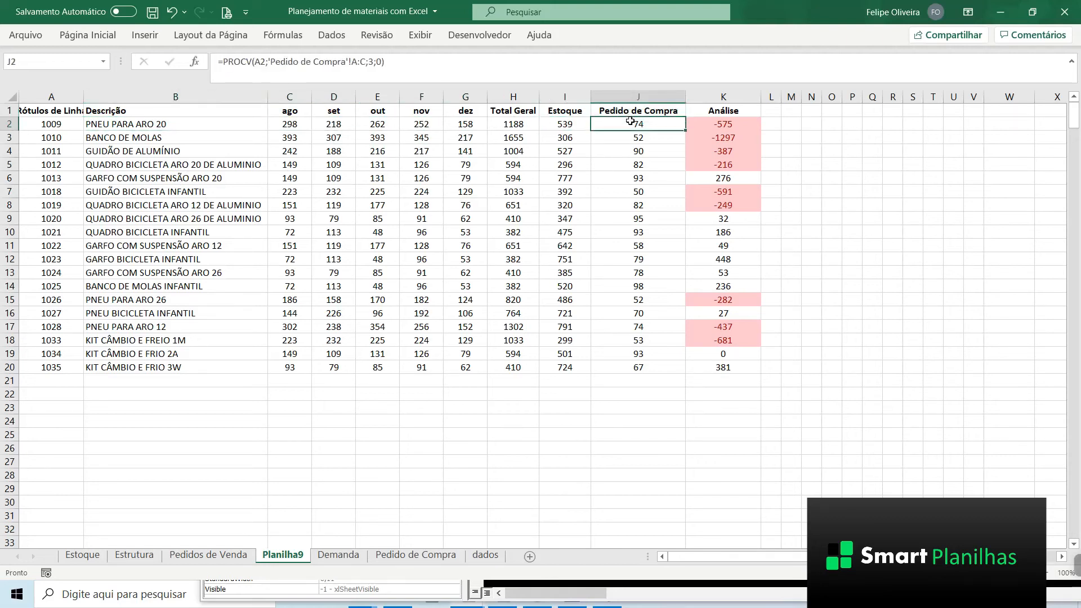
pyautogui.moveTo(289, 126); pyautogui.dragTo(405, 121)
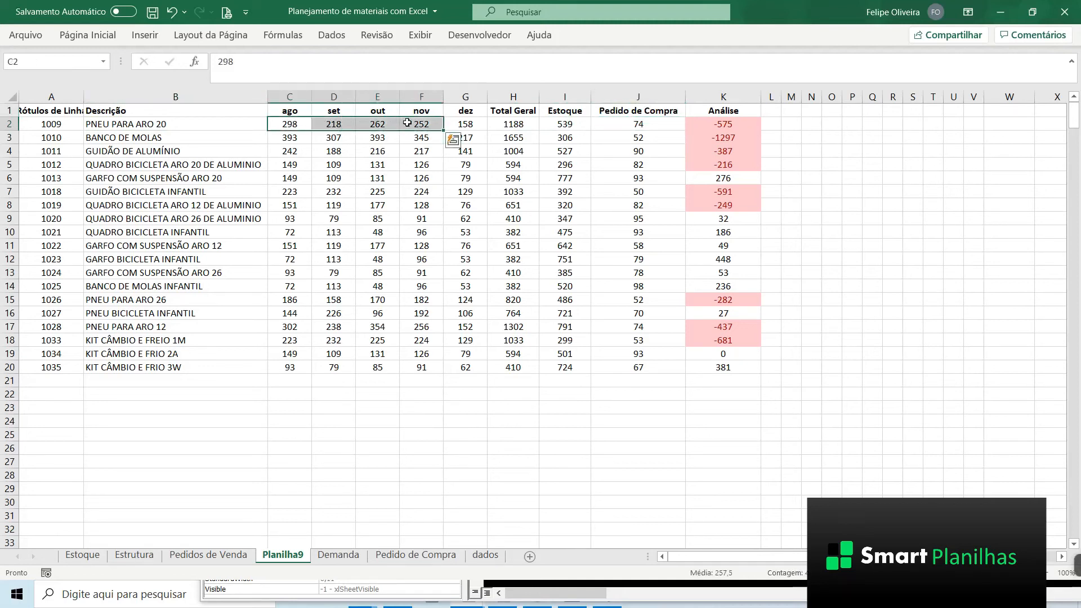
pyautogui.click(378, 141)
pyautogui.click(294, 118)
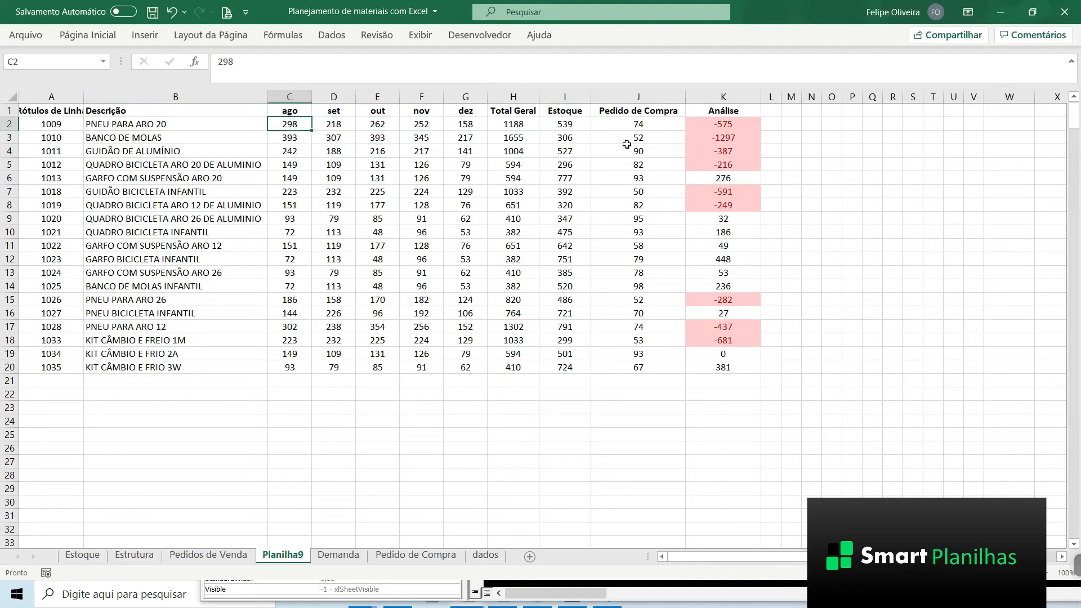
# Step: Copy the month headers ago to dez from C1:G1 into L1:P1 and even out the widths of the new columns
pyautogui.moveTo(686, 97); pyautogui.dragTo(680, 98)
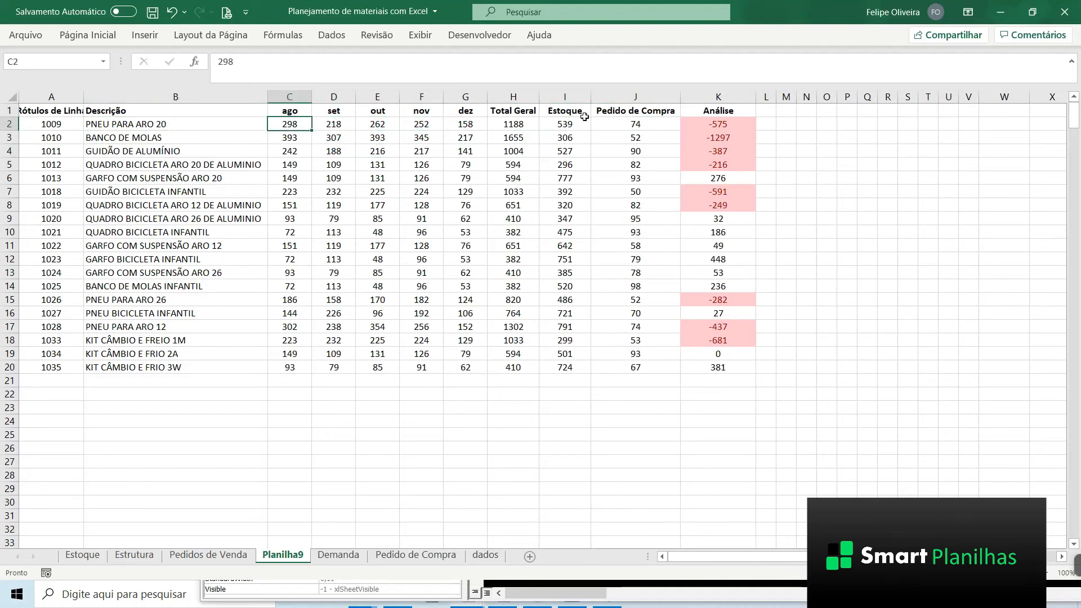
pyautogui.moveTo(293, 111); pyautogui.dragTo(470, 111)
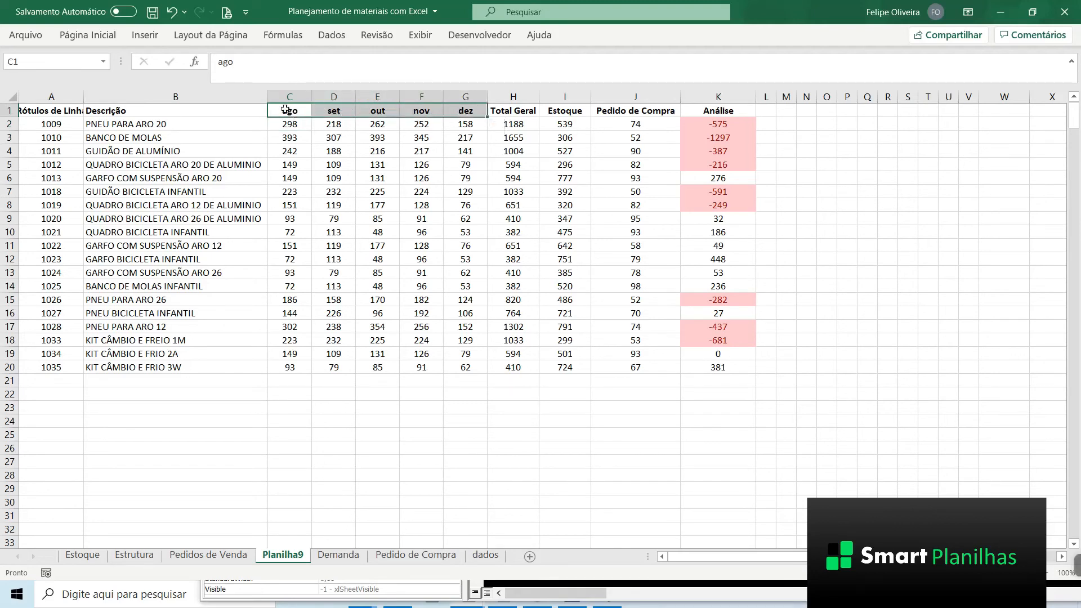
pyautogui.hotkey('ctrl', 'c')
pyautogui.click(766, 110)
pyautogui.hotkey('ctrl', 'v')
pyautogui.press('Escape')
pyautogui.moveTo(766, 96); pyautogui.dragTo(859, 99)
pyautogui.click(787, 124)
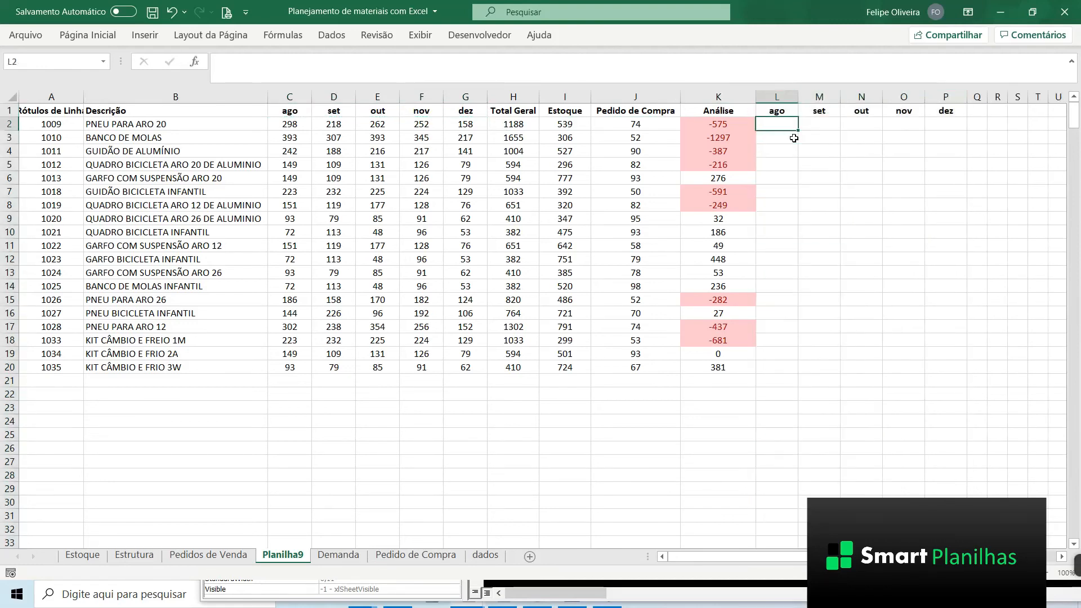
# Step: Enter =I2+J2-C2 in L2 to calculate the ago balance from stock plus purchase order minus demand
pyautogui.write('=')
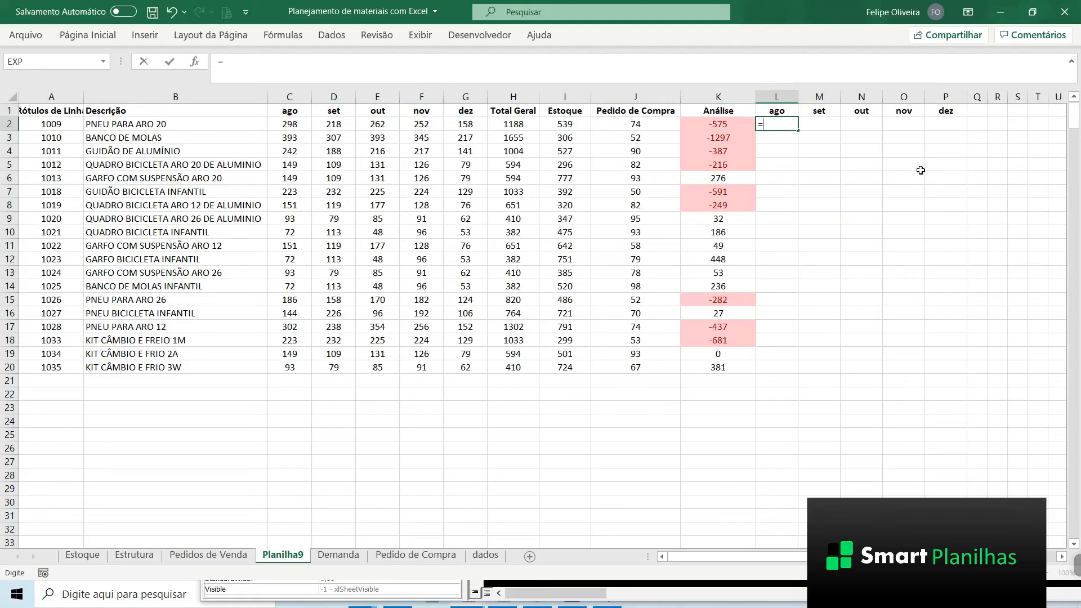
pyautogui.click(566, 124)
pyautogui.write('+')
pyautogui.click(635, 124)
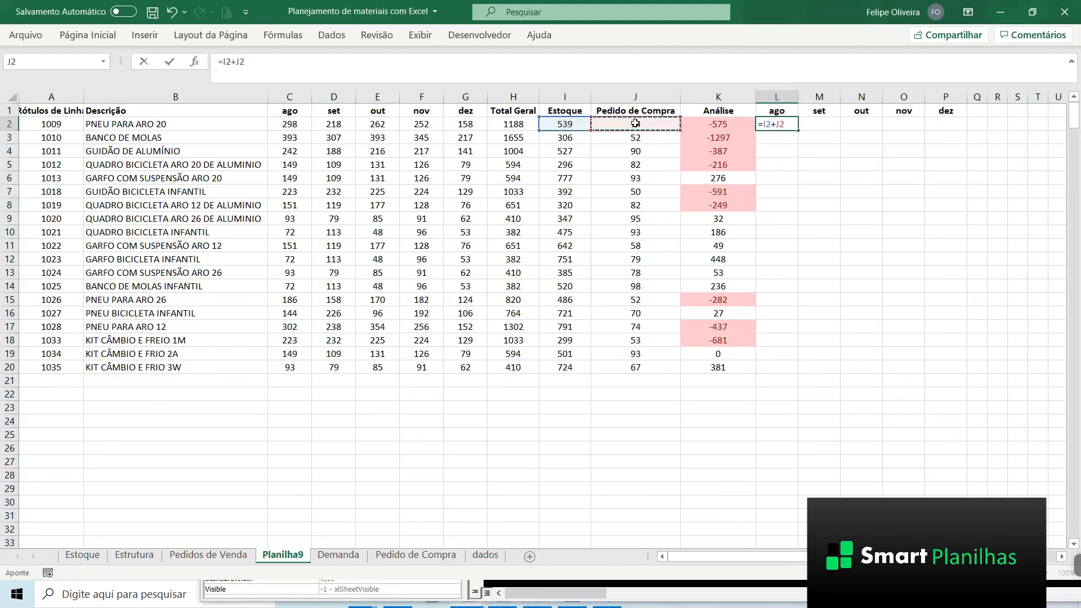
pyautogui.write('-')
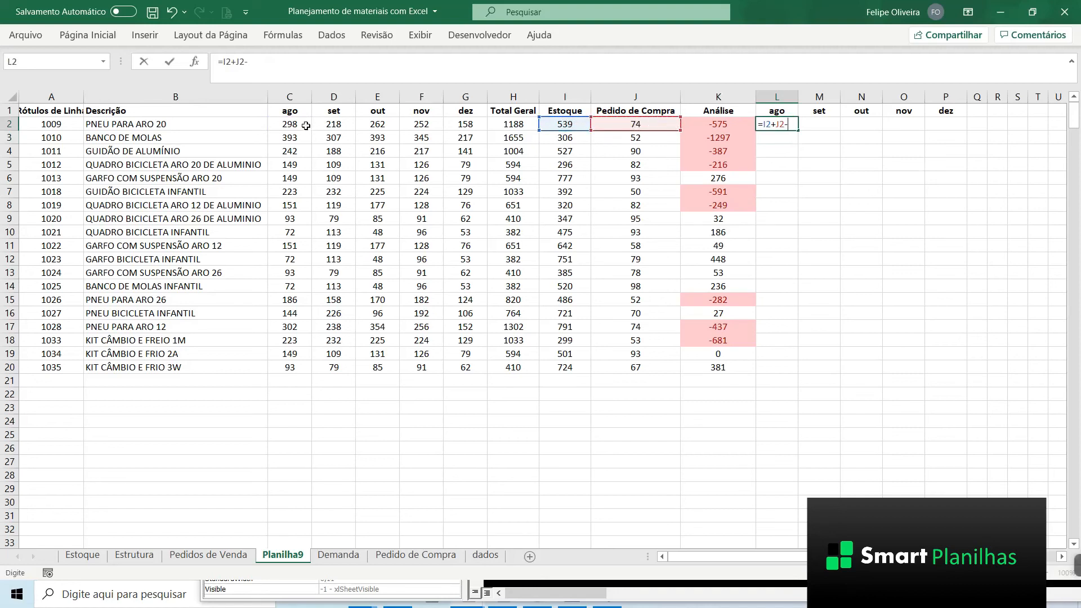
pyautogui.click(289, 126)
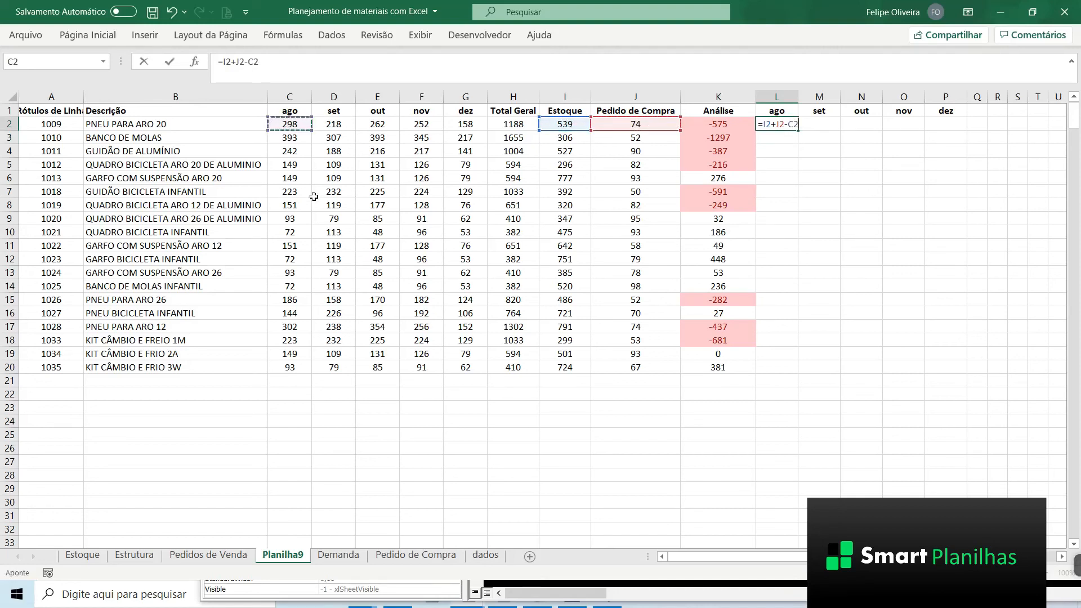
pyautogui.press('Return')
pyautogui.click(771, 124)
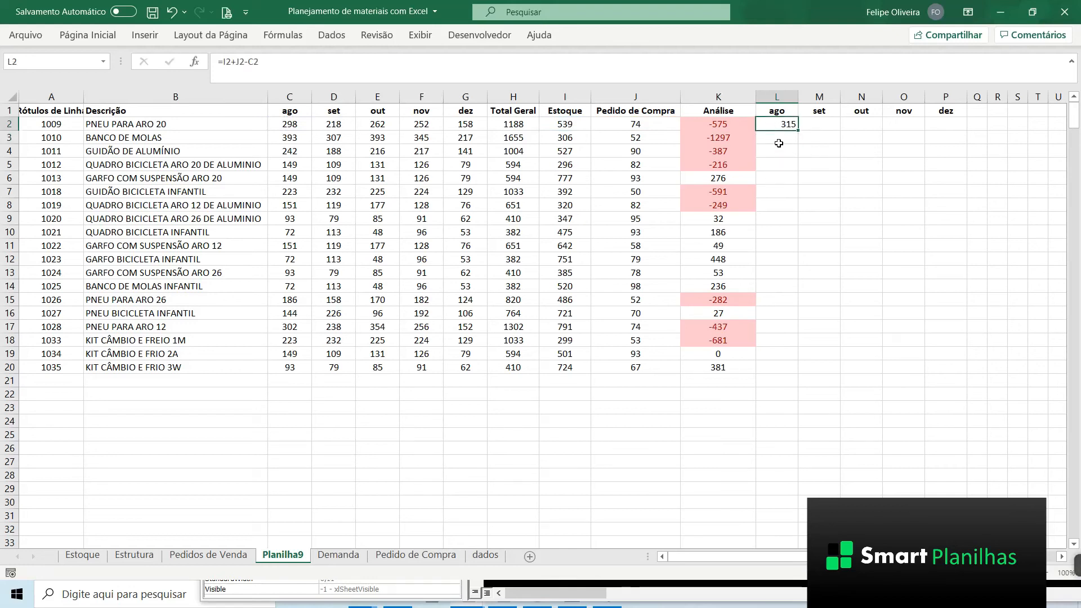
# Step: Enter =L2-D2 in M2 to carry the ago balance forward and subtract the set demand
pyautogui.click(820, 125)
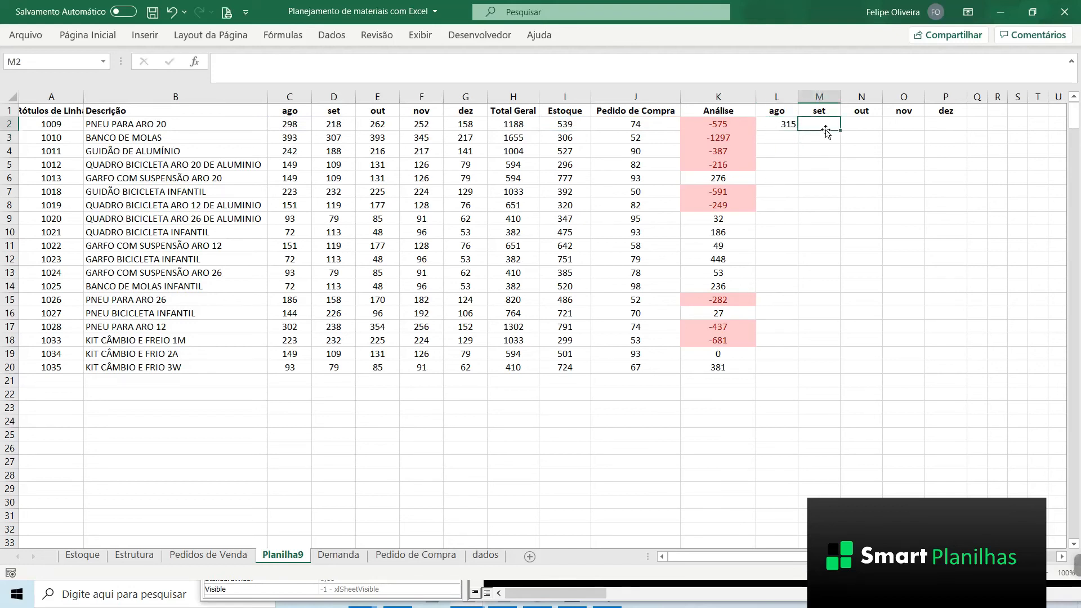
pyautogui.write('=')
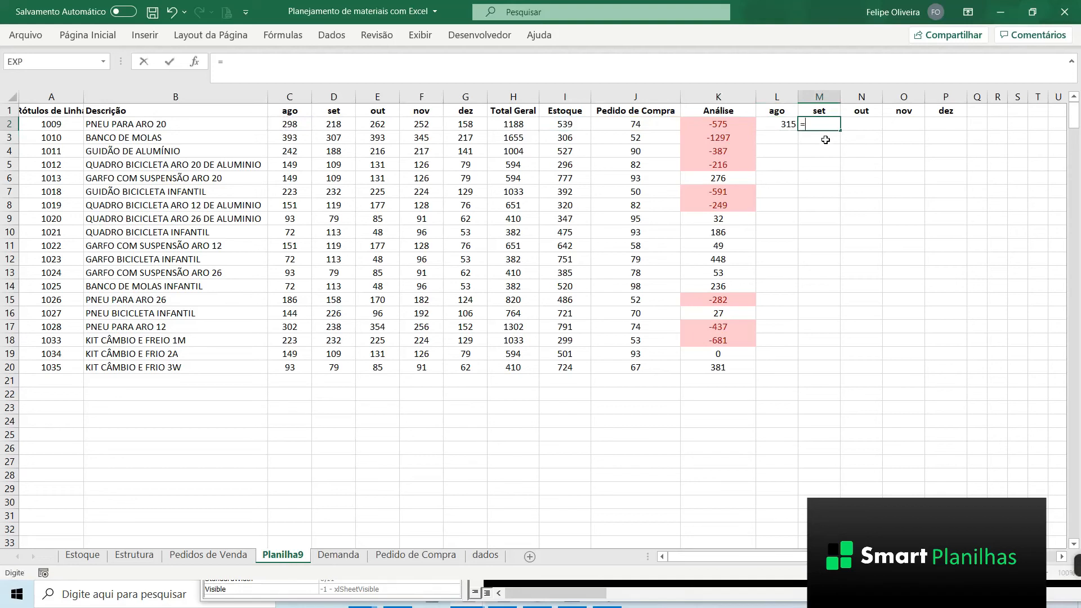
pyautogui.click(775, 124)
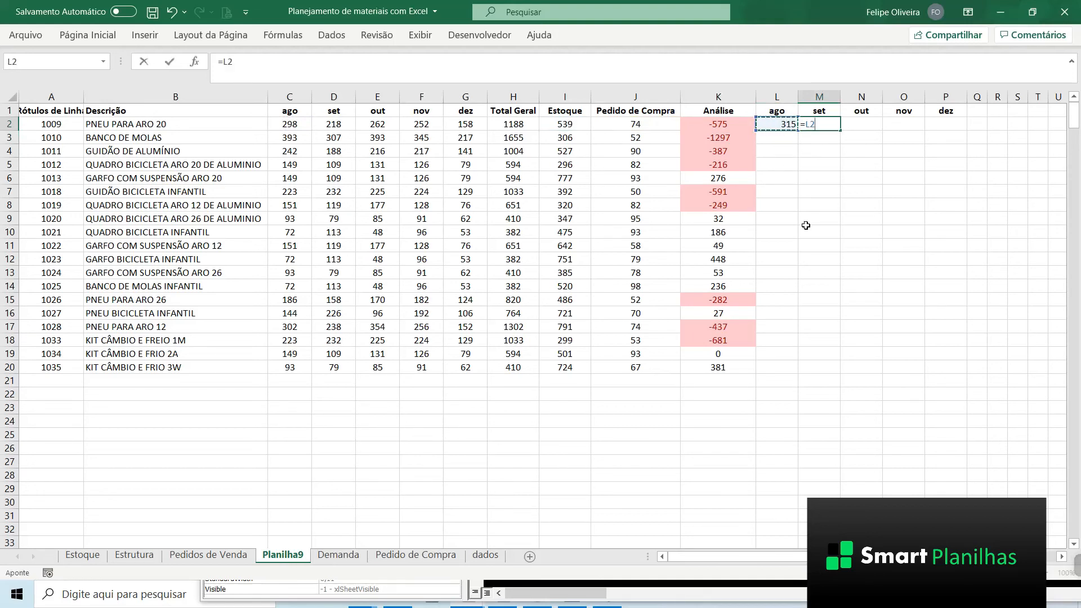
pyautogui.write('-')
pyautogui.click(340, 123)
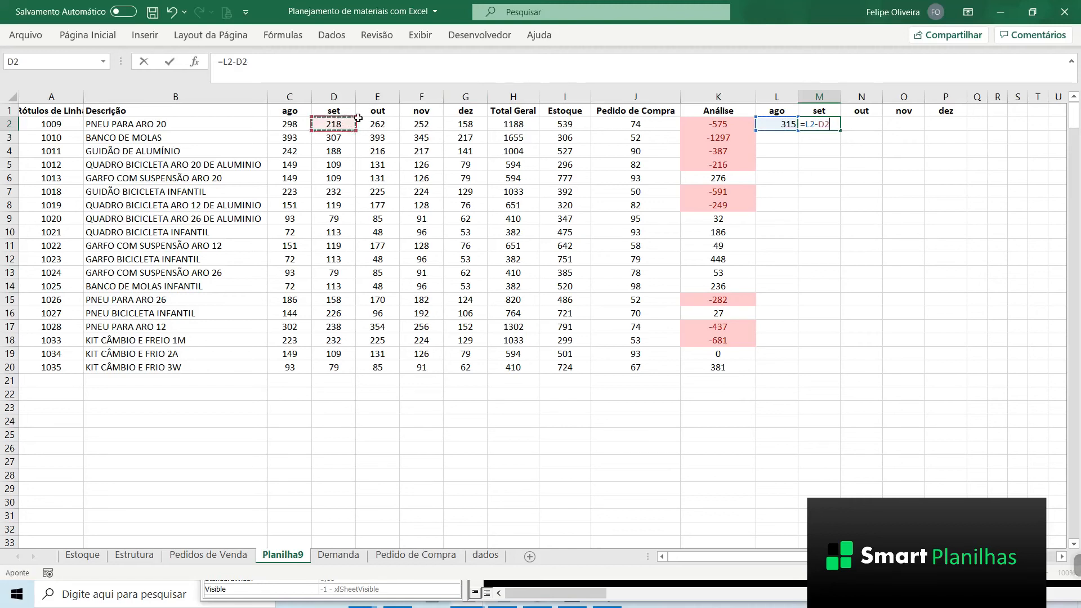
pyautogui.press('Return')
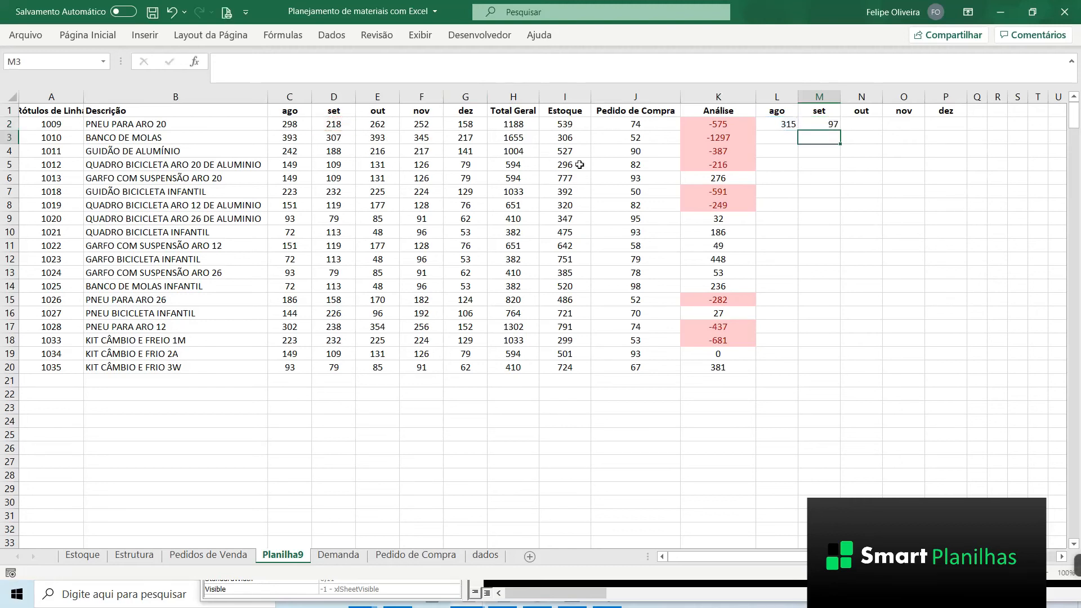
# Step: Copy the set balance formula from M2 across through P2
pyautogui.click(831, 122)
pyautogui.hotkey('ctrl', 'c')
pyautogui.keyDown('shift'); pyautogui.click(944, 122); pyautogui.keyUp('shift')
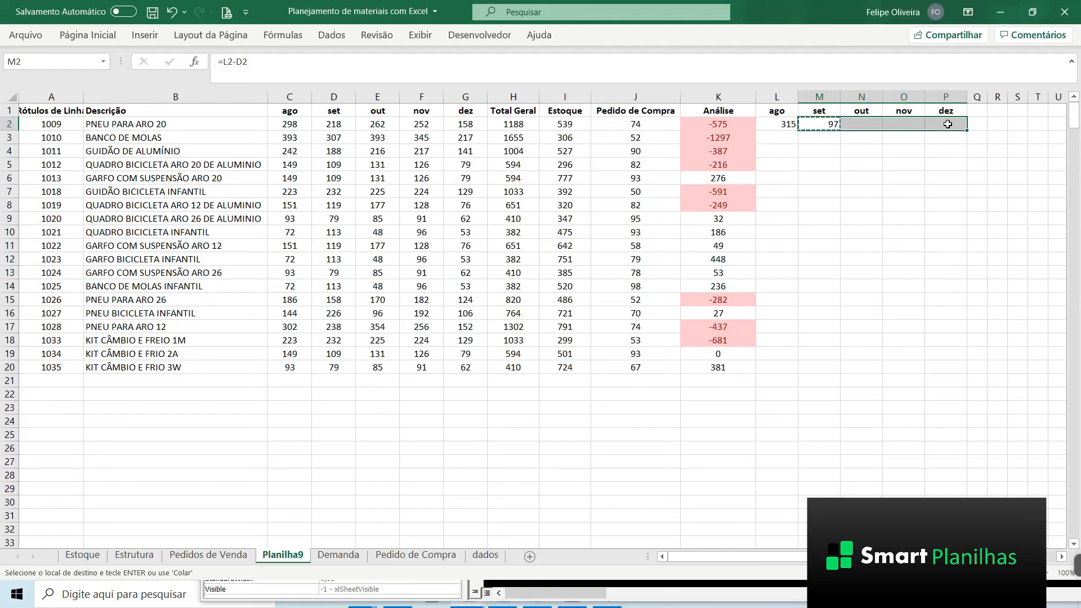
pyautogui.hotkey('ctrl', 'v')
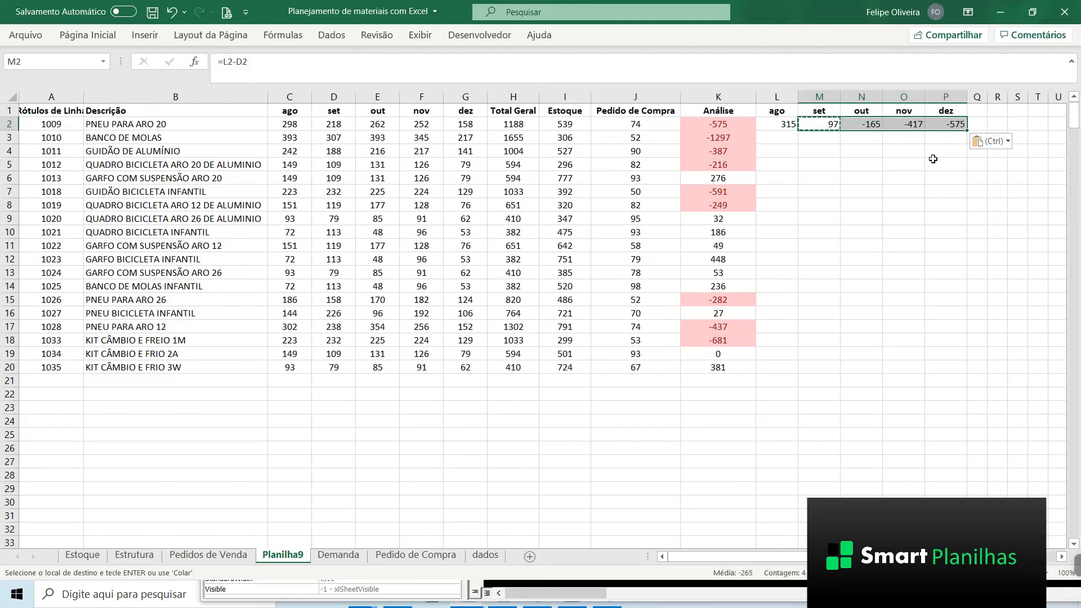
pyautogui.click(897, 168)
pyautogui.press('Escape')
# Step: Fill the monthly balance formulas in L2:P2 down to row 20
pyautogui.moveTo(784, 124); pyautogui.dragTo(939, 125)
pyautogui.moveTo(785, 123); pyautogui.dragTo(941, 369)
pyautogui.hotkey('ctrl', 'd')
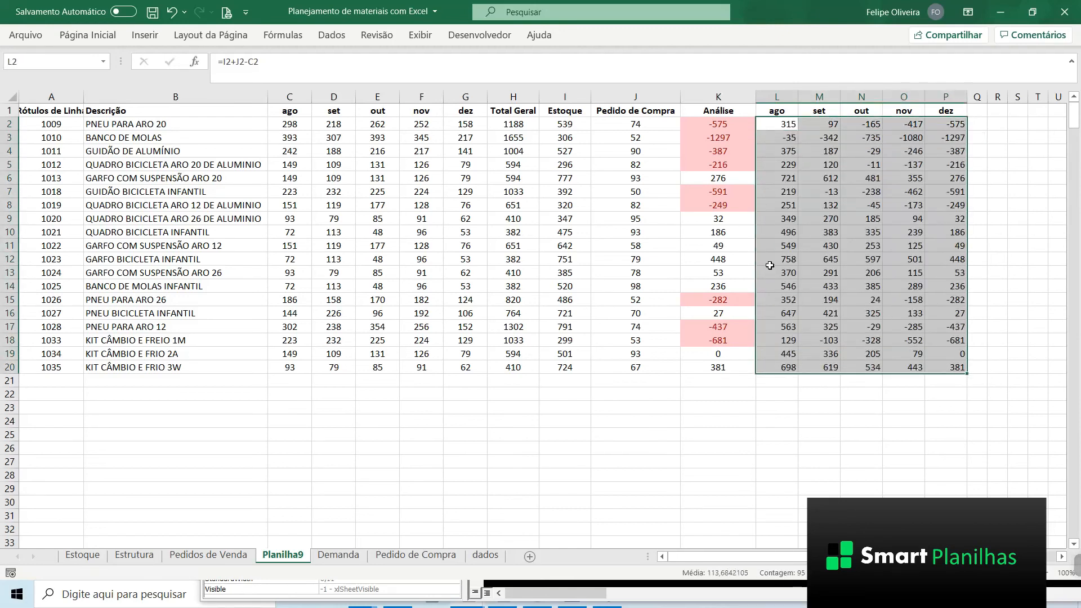
pyautogui.click(802, 217)
# Step: Apply blue gradient data bars to the monthly balances in L2:P20 and widen columns L to P equally
pyautogui.click(785, 125)
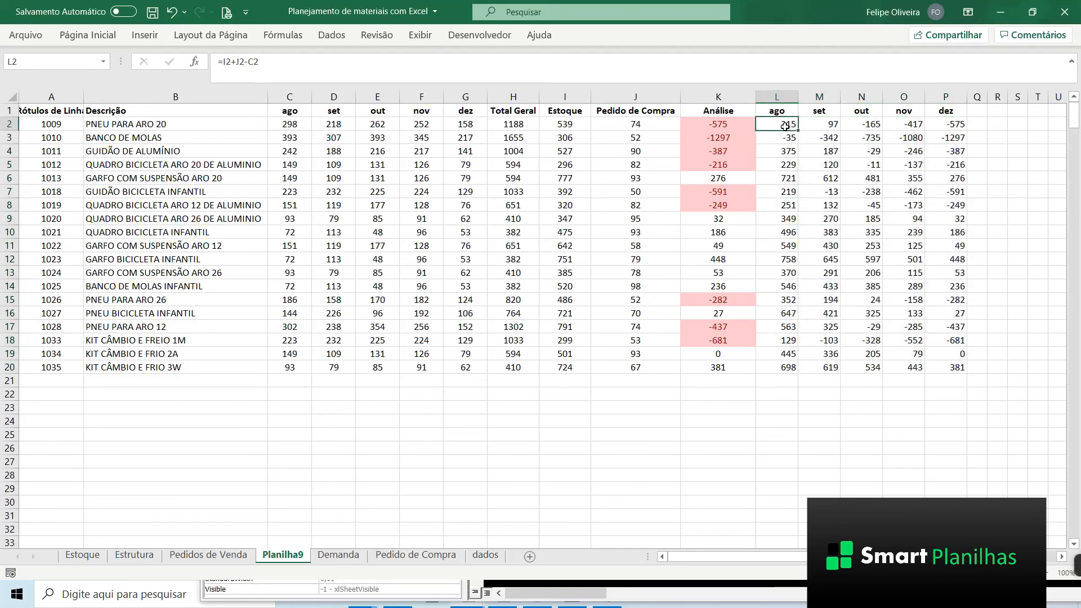
pyautogui.moveTo(786, 126); pyautogui.dragTo(962, 369)
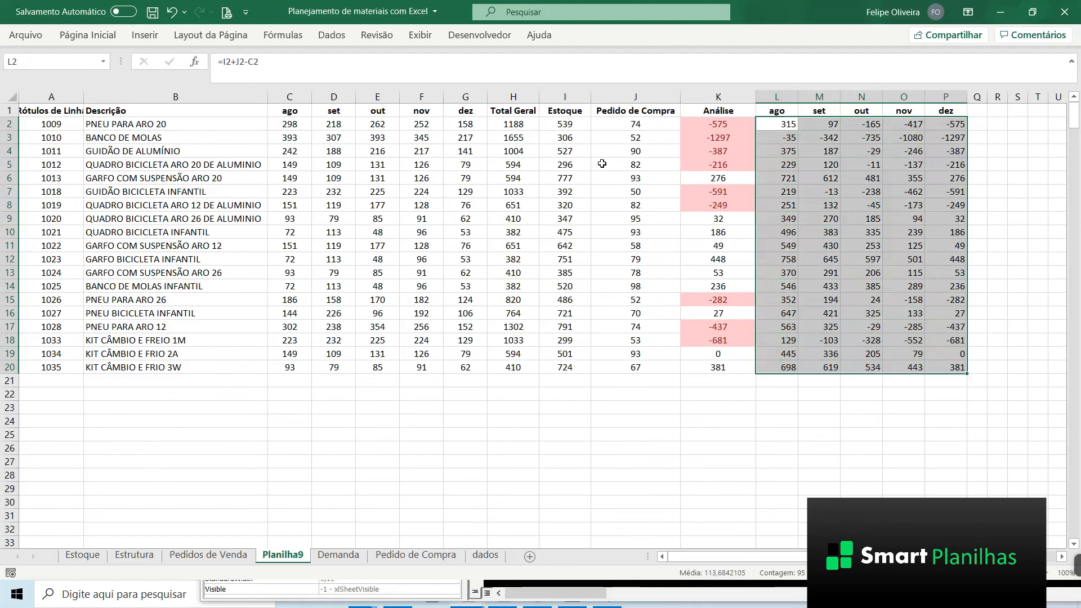
pyautogui.click(87, 35)
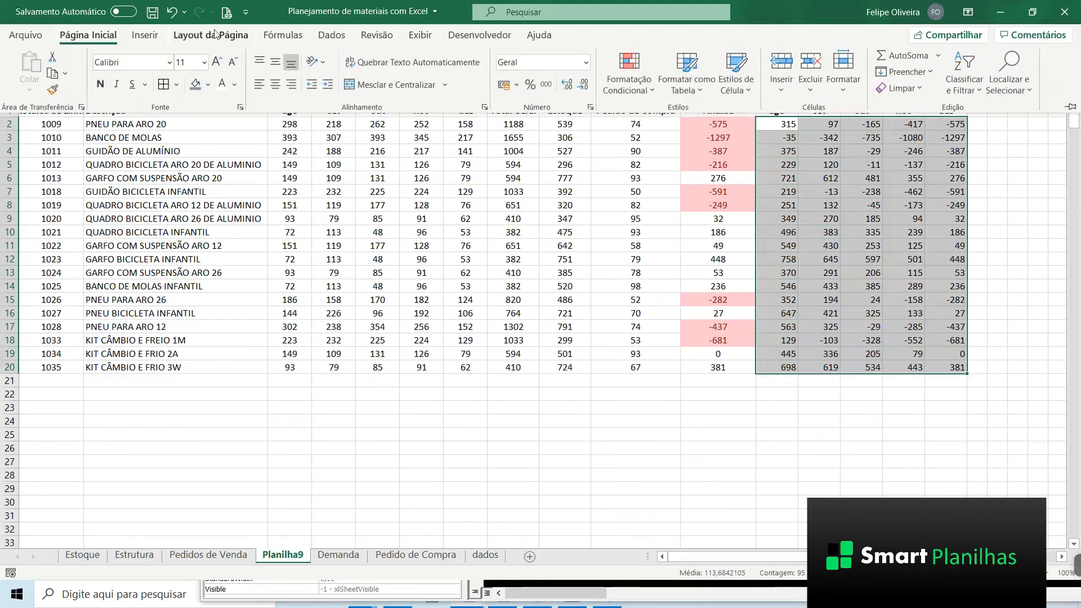
pyautogui.click(622, 93)
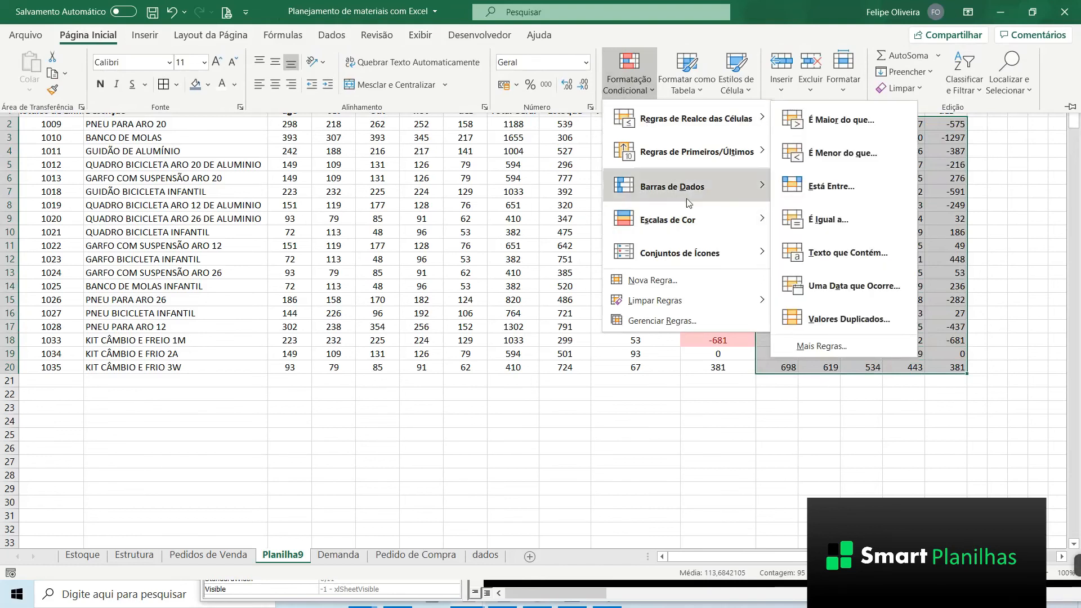
pyautogui.moveTo(725, 193)
pyautogui.click(783, 201)
pyautogui.click(842, 165)
pyautogui.moveTo(777, 97); pyautogui.dragTo(811, 96)
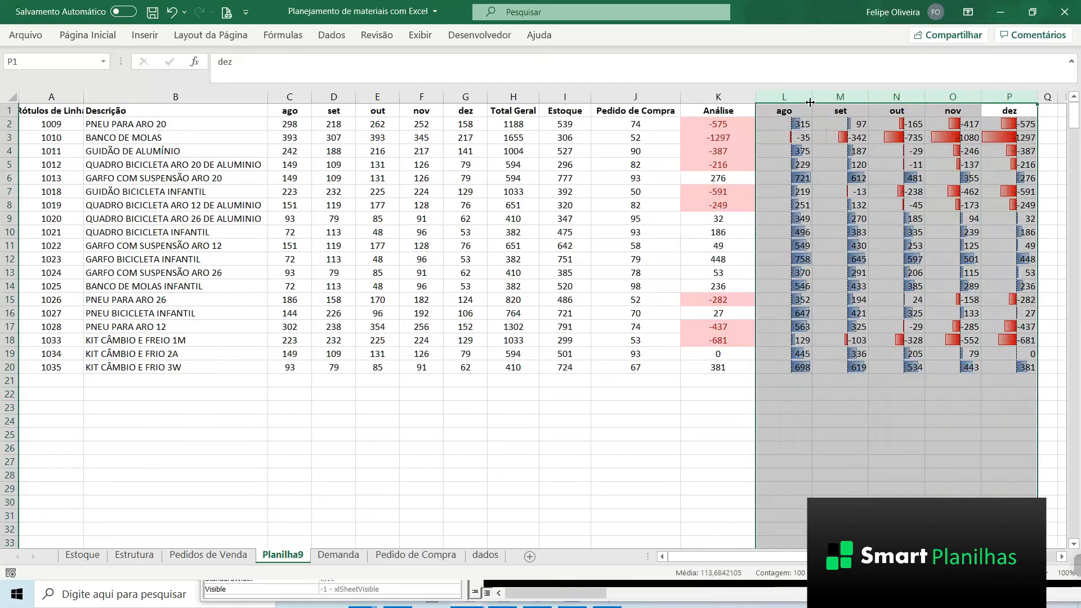
pyautogui.click(818, 167)
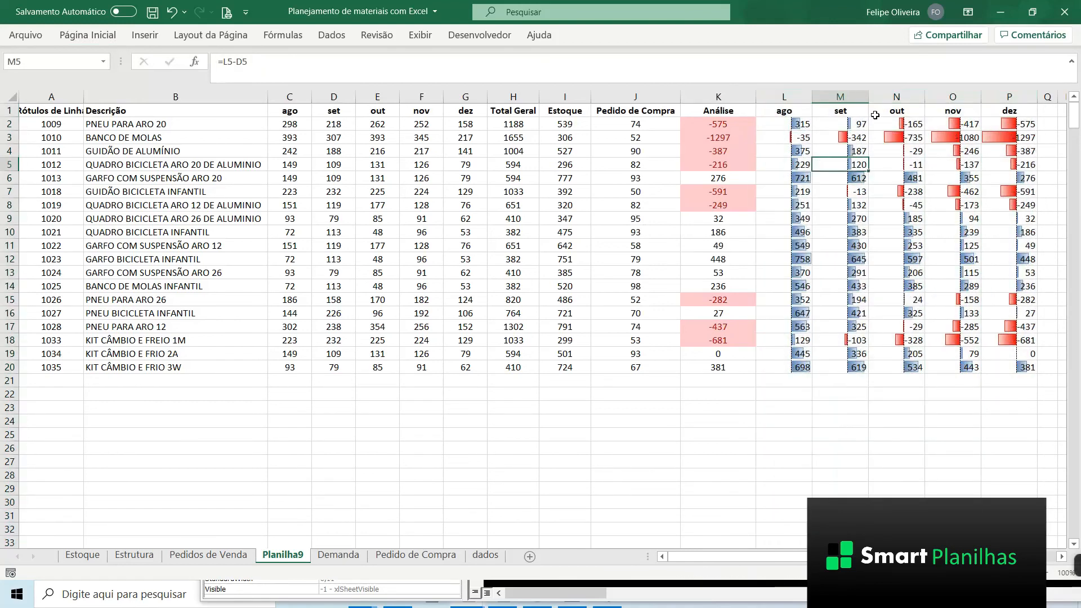
# Step: Add filters to the header row of the planning table
pyautogui.click(718, 259)
pyautogui.hotkey('ctrl', 'shift', 'l')
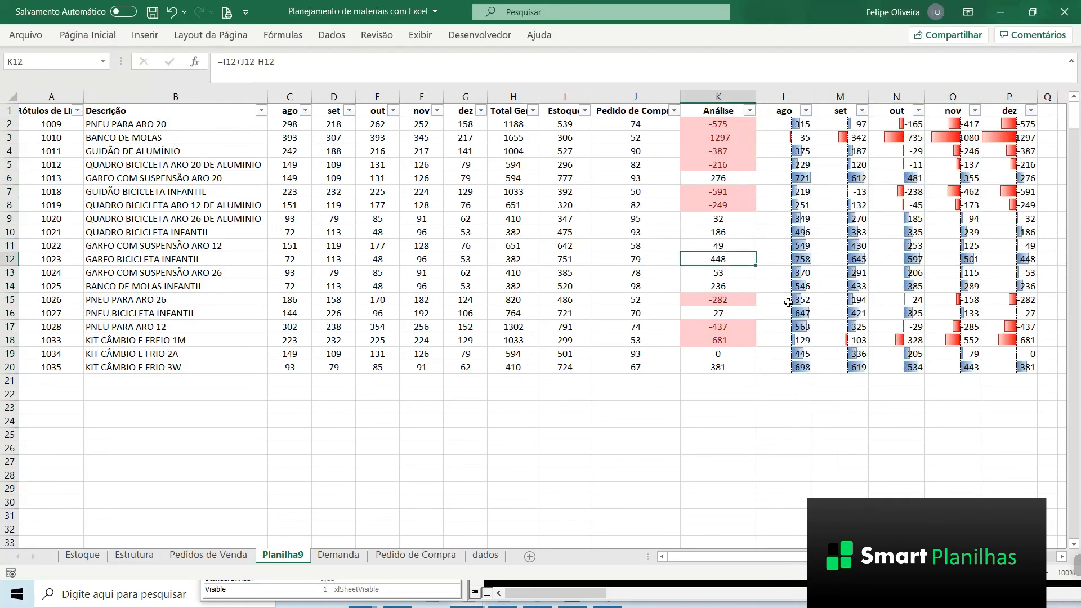
pyautogui.click(788, 138)
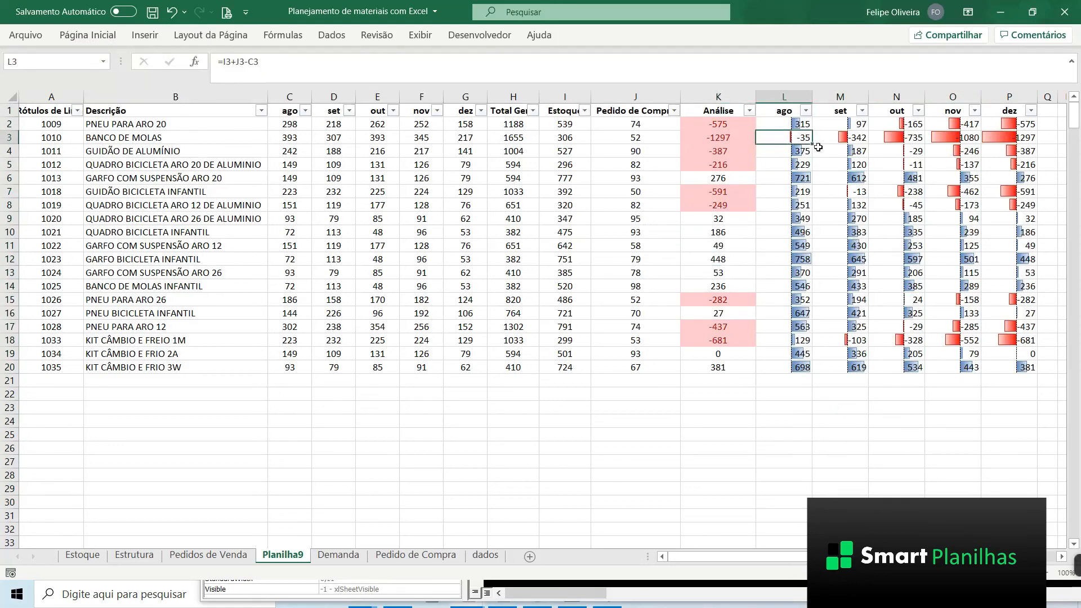
# Step: Filter the ago balances in column L to values less than 0, review the component shortage, and clear the filter
pyautogui.click(806, 111)
pyautogui.moveTo(675, 243)
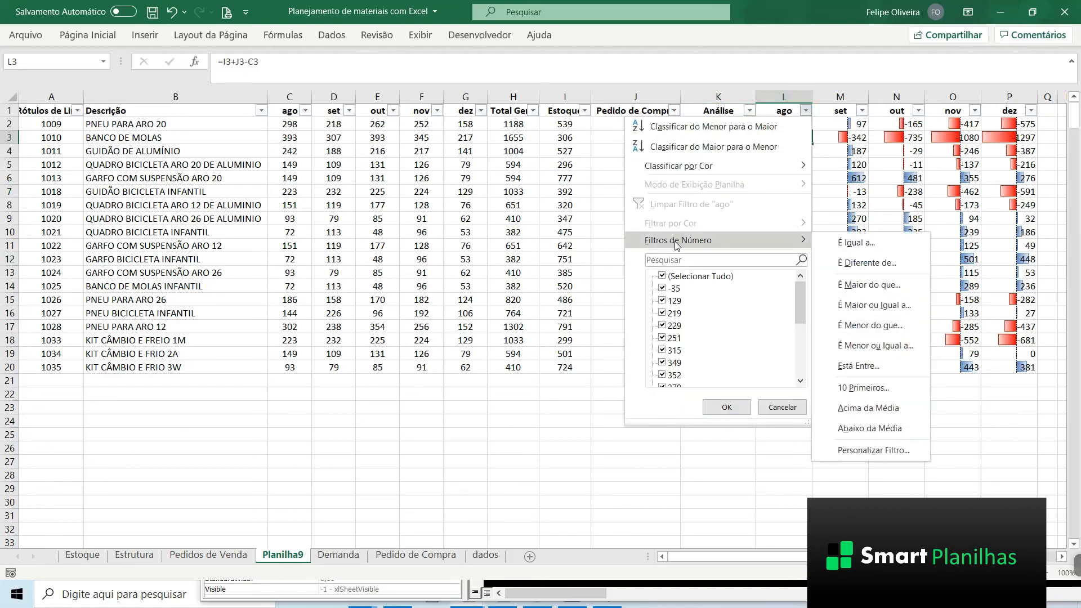
pyautogui.click(886, 330)
pyautogui.write('0')
pyautogui.click(789, 346)
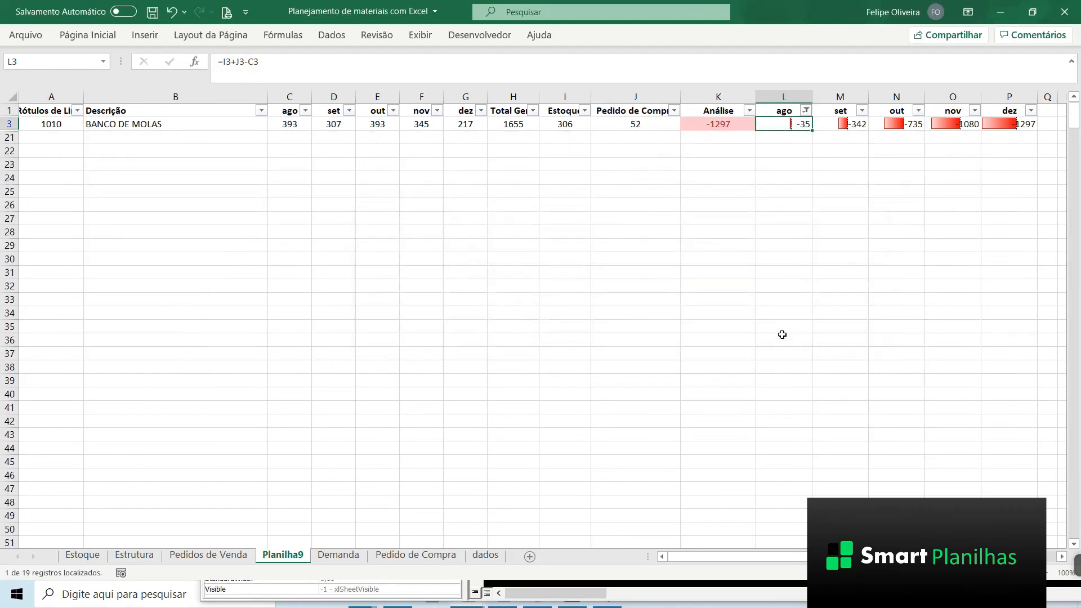
pyautogui.click(115, 124)
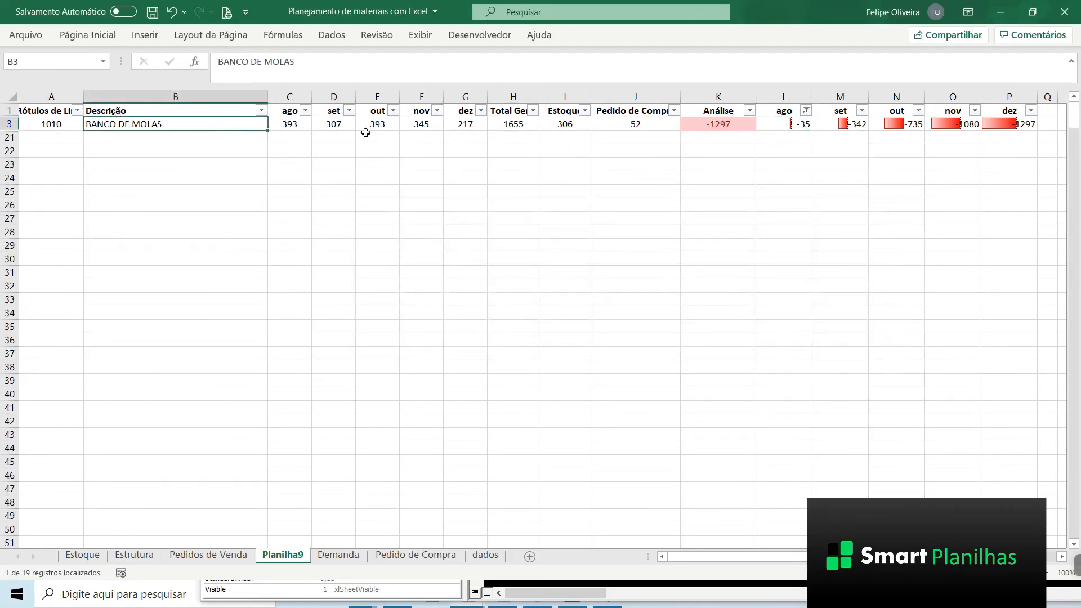
pyautogui.click(785, 124)
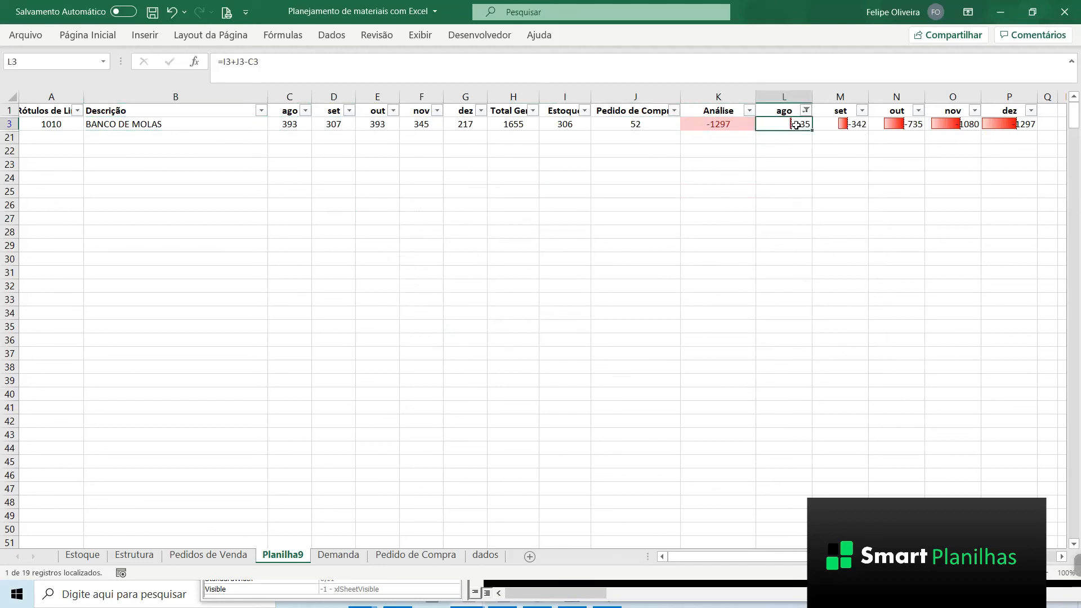
pyautogui.click(806, 110)
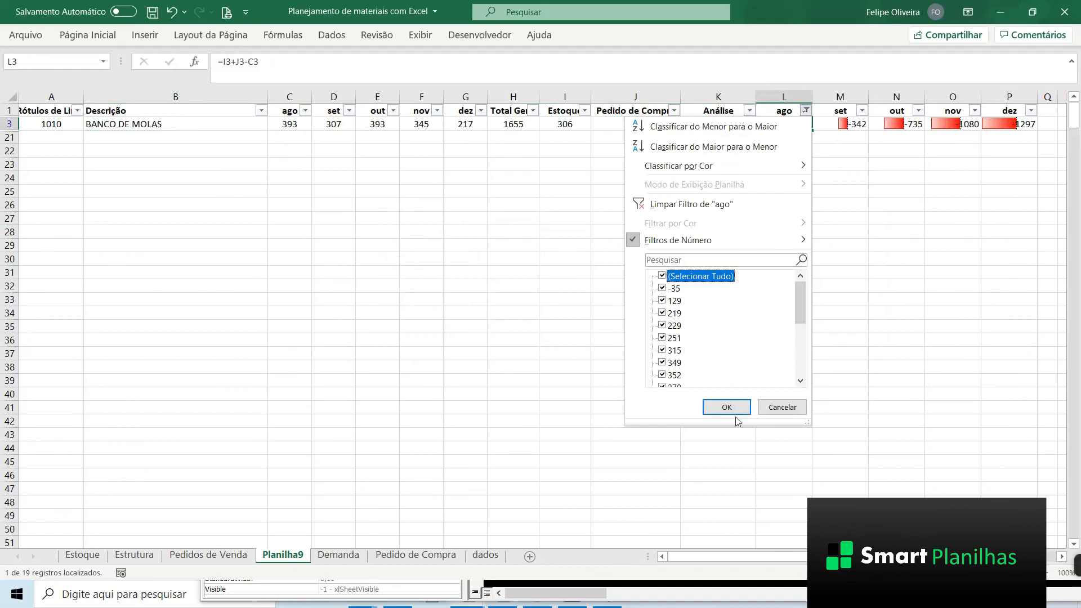
pyautogui.click(733, 411)
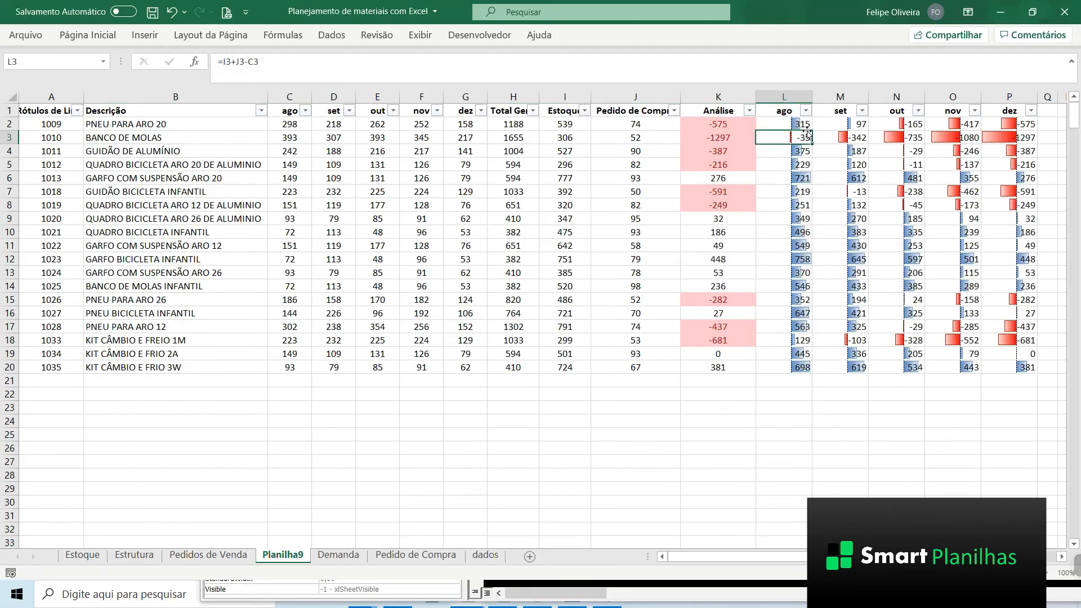
# Step: Filter the out balances in column N to values less than 0, review the listed components, and undo the filter
pyautogui.click(883, 113)
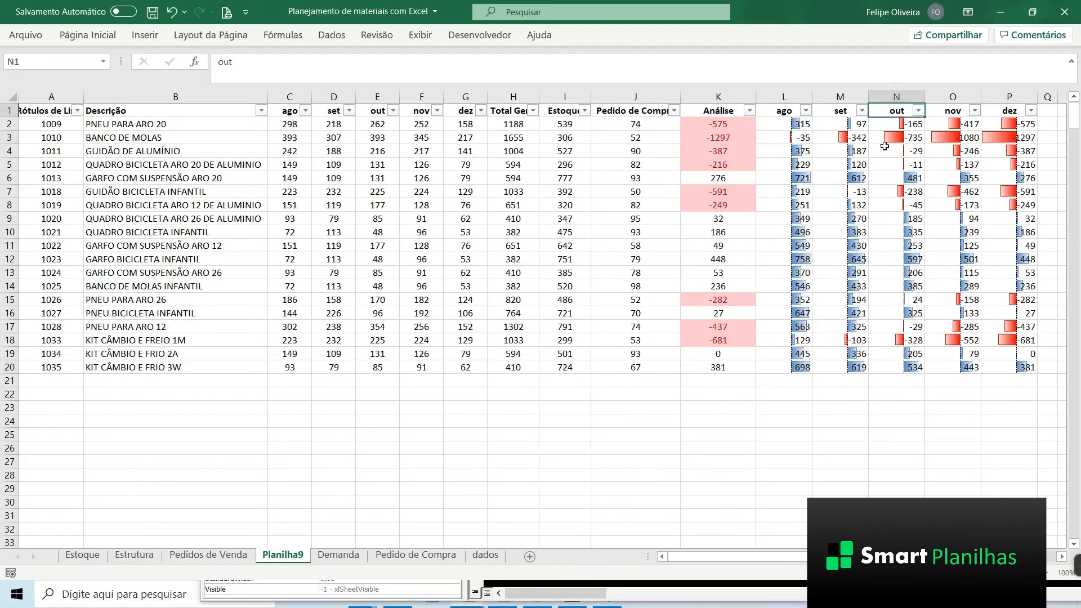
pyautogui.click(918, 112)
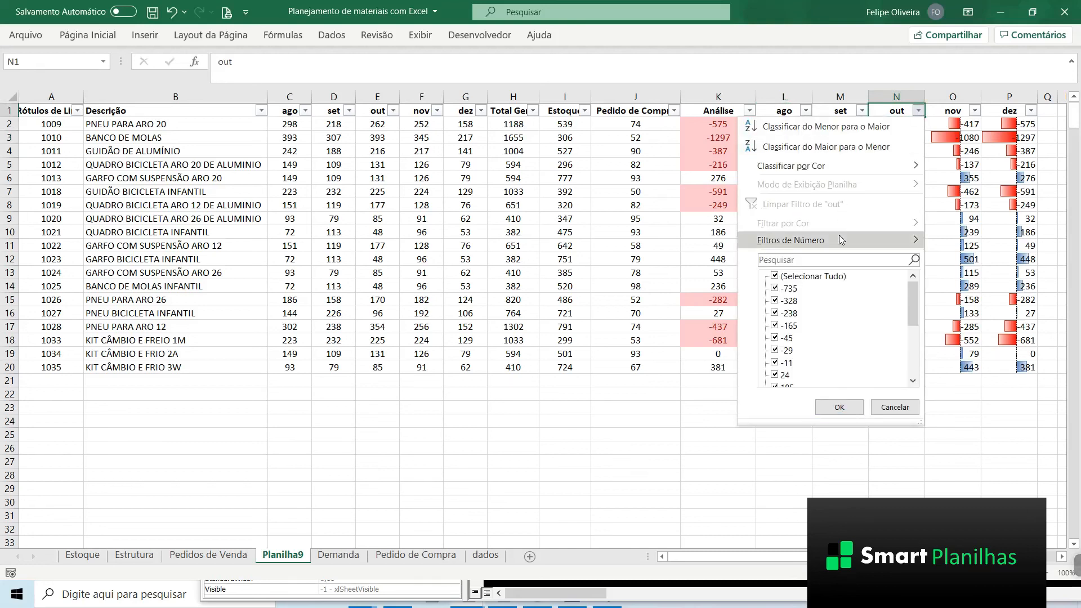
pyautogui.moveTo(840, 239)
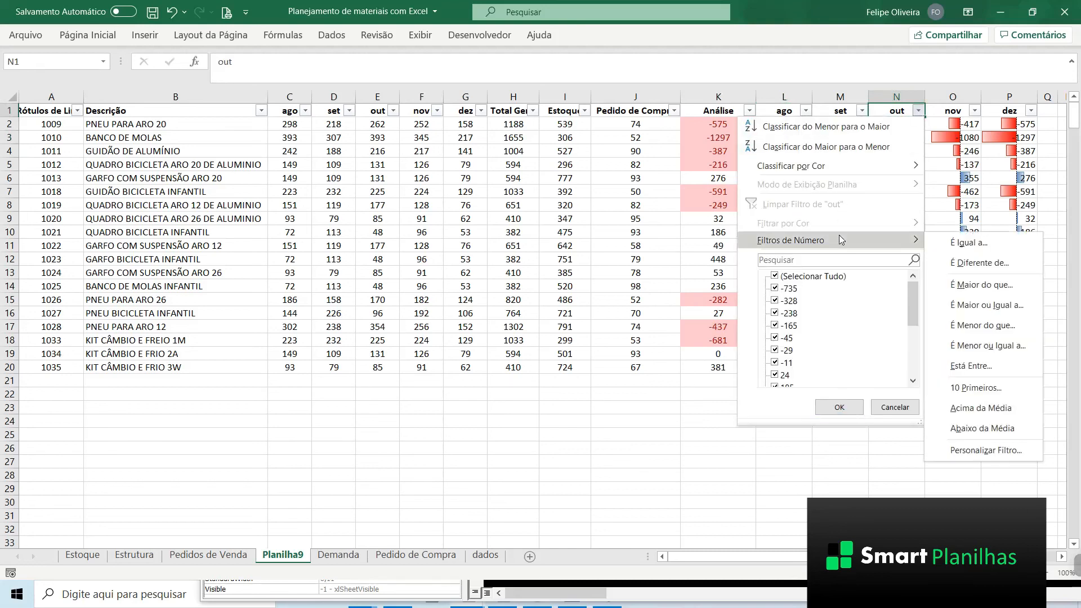
pyautogui.click(981, 326)
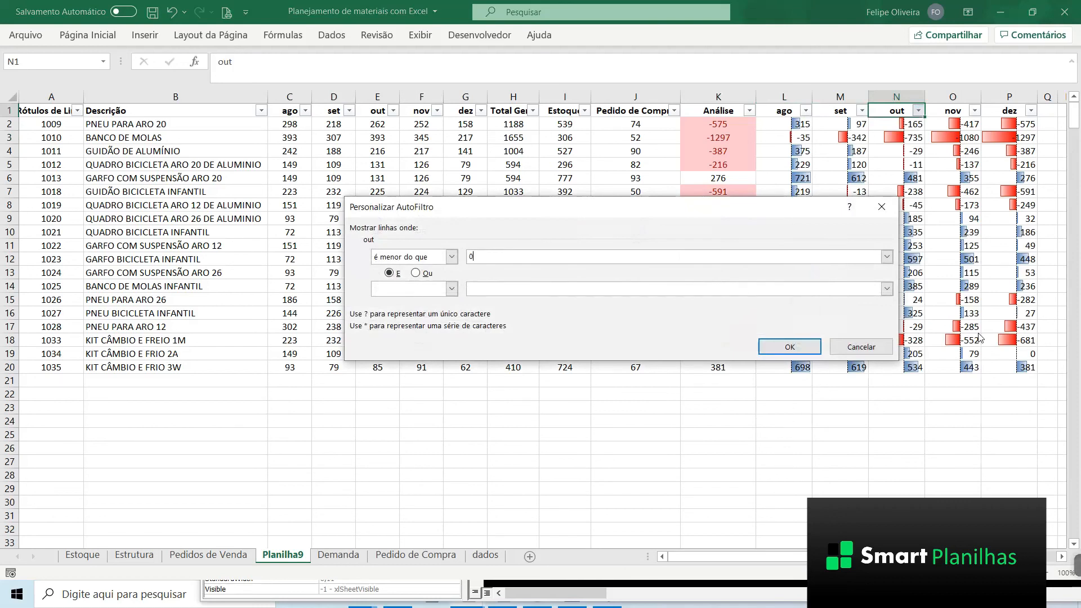
pyautogui.click(802, 347)
pyautogui.moveTo(895, 129); pyautogui.dragTo(53, 219)
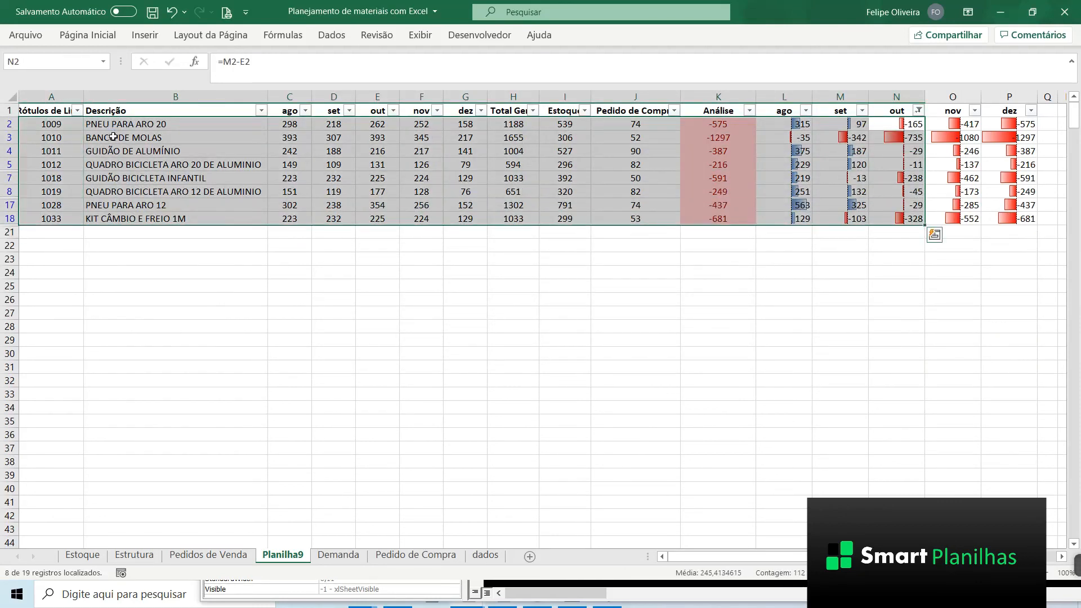
pyautogui.moveTo(890, 127); pyautogui.dragTo(901, 202)
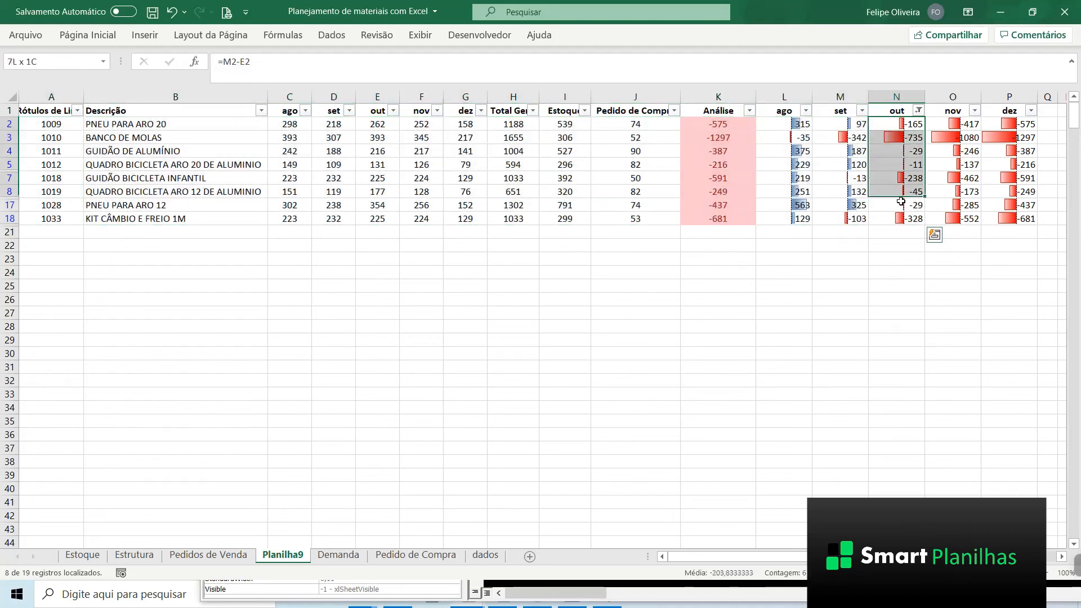
pyautogui.hotkey('ctrl', 'z')
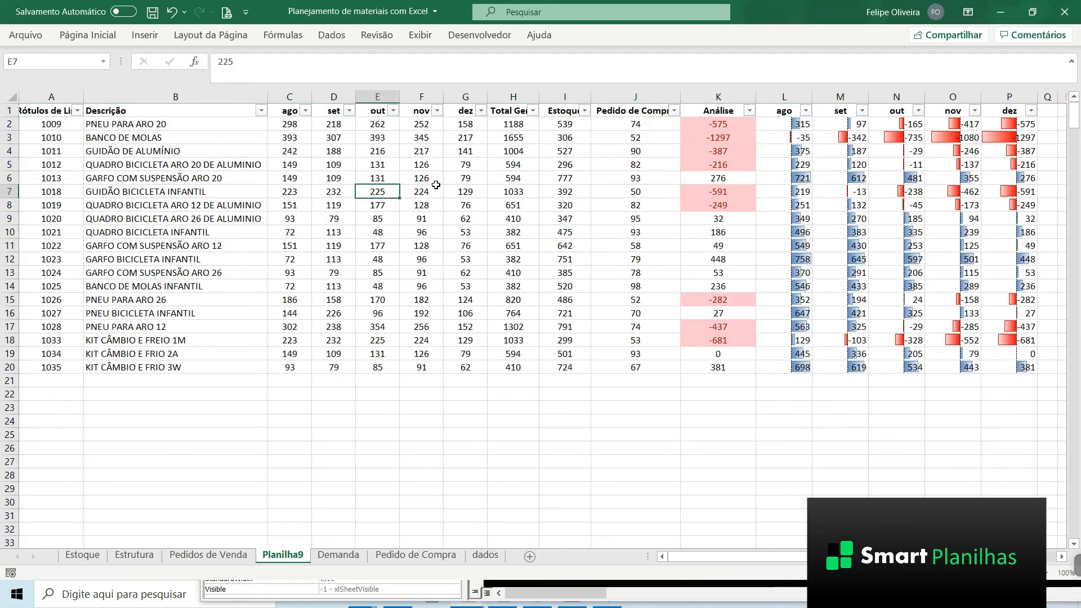